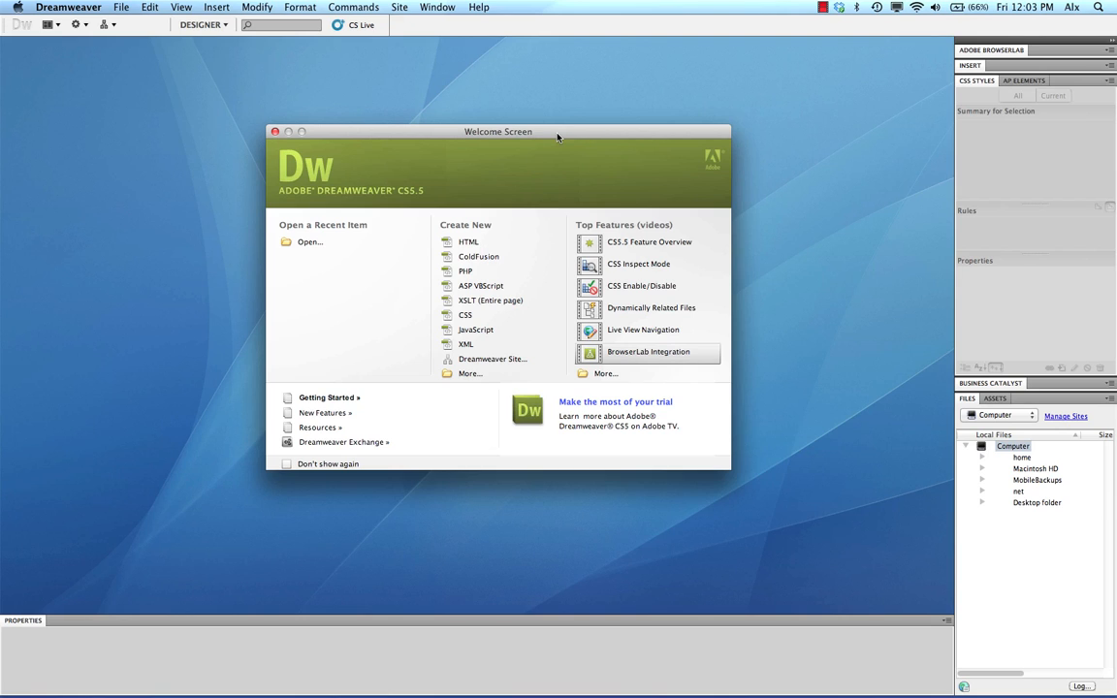
Switch to the Finder and create a new folder named site on the desktop.
left_click(592, 62)
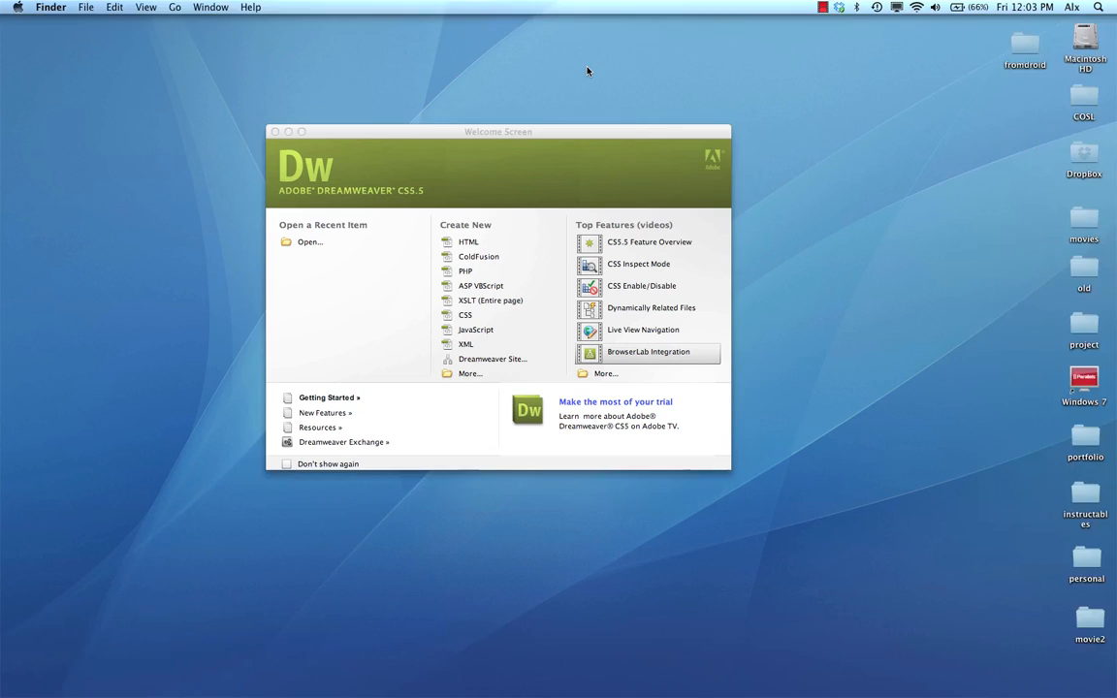
right_click(123, 140)
left_click(137, 141)
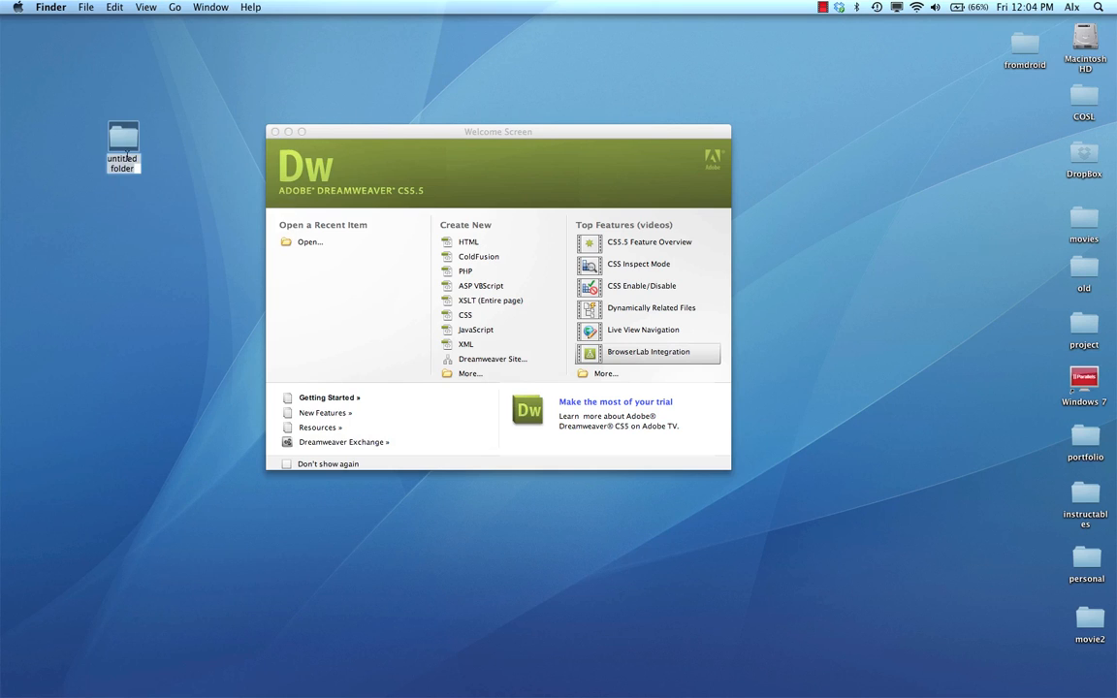
type("site")
key("Return")
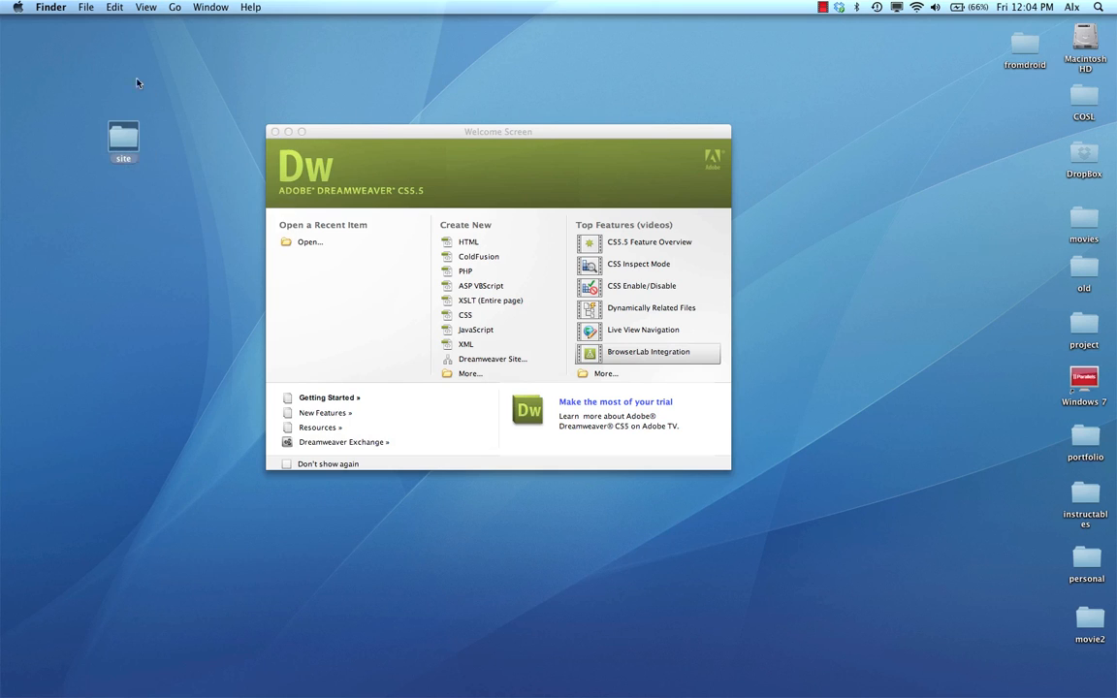
Create two subfolders named pdfs and images inside the site folder and close its window.
double_click(119, 138)
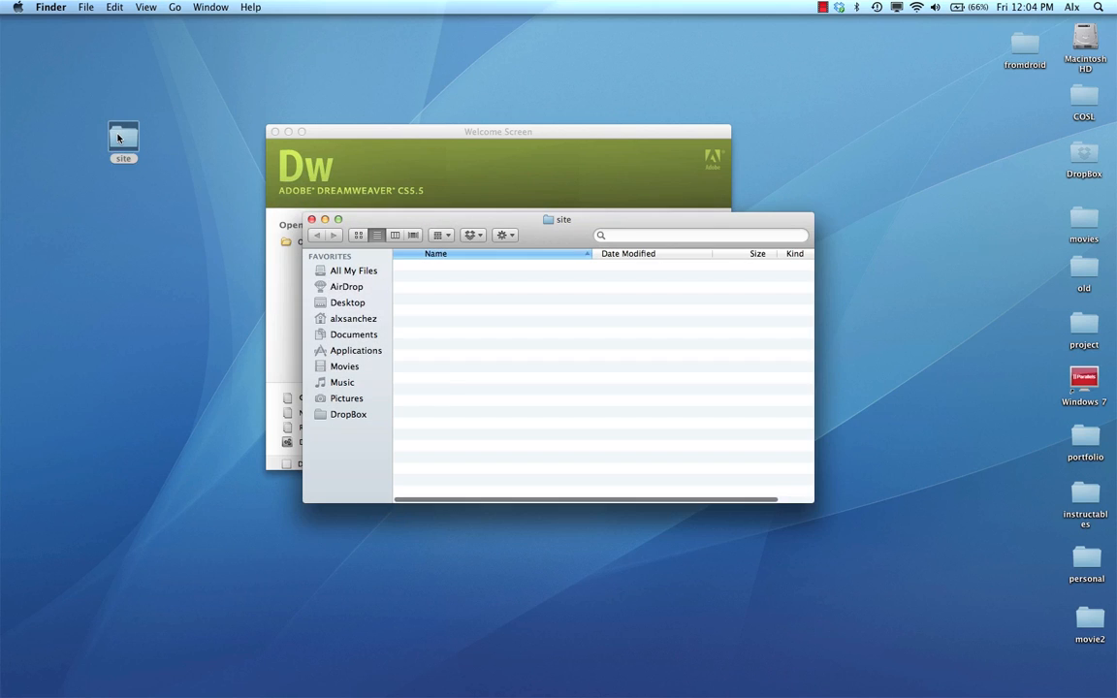
right_click(468, 374)
left_click(489, 379)
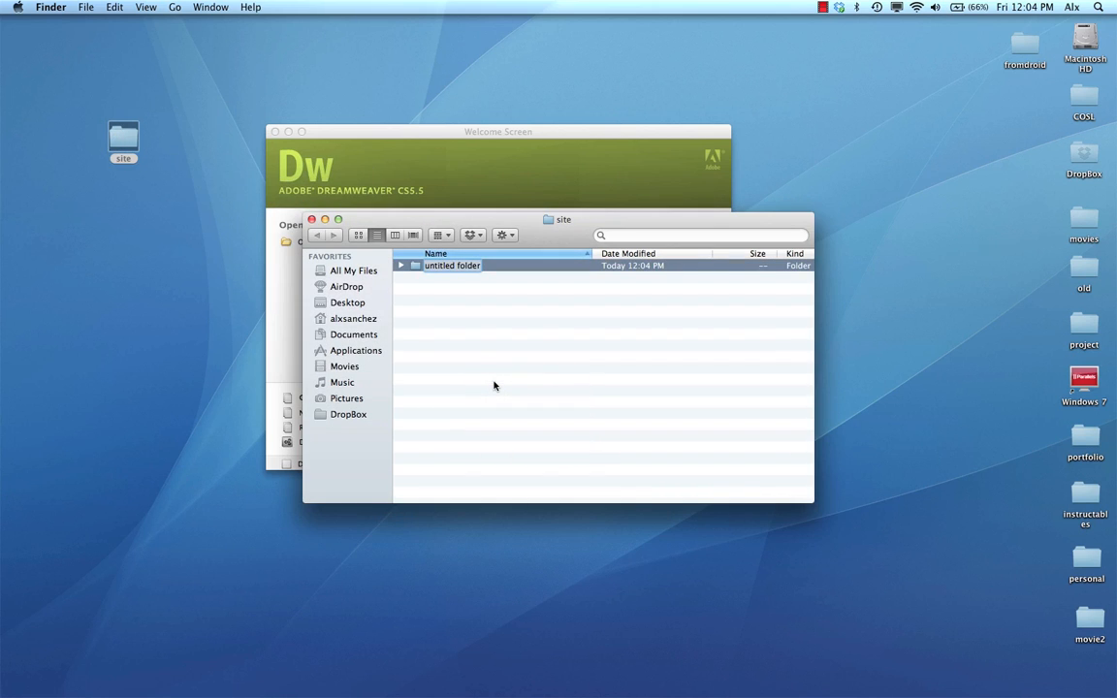
type("pdf")
key("Escape")
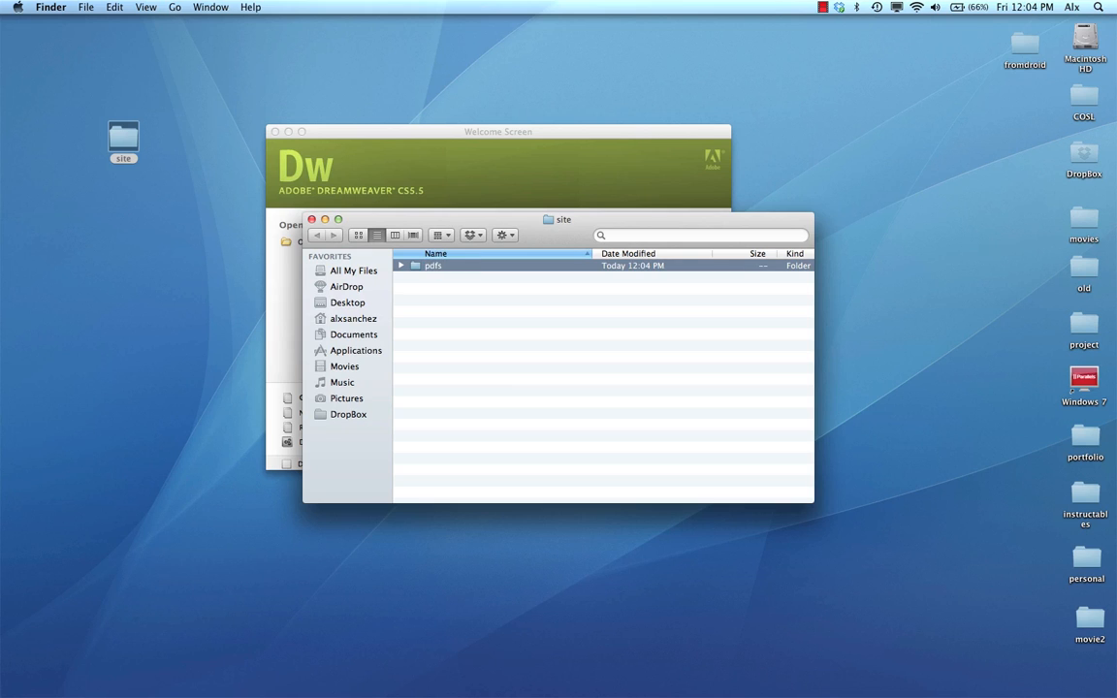
right_click(446, 370)
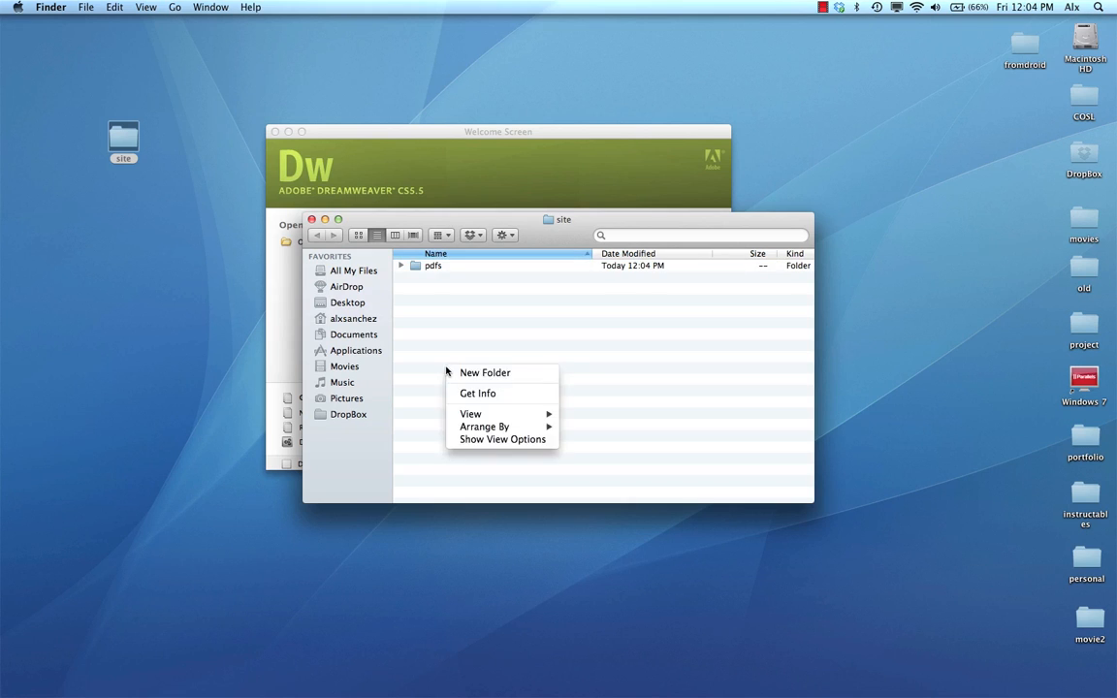
left_click(480, 374)
left_click(311, 220)
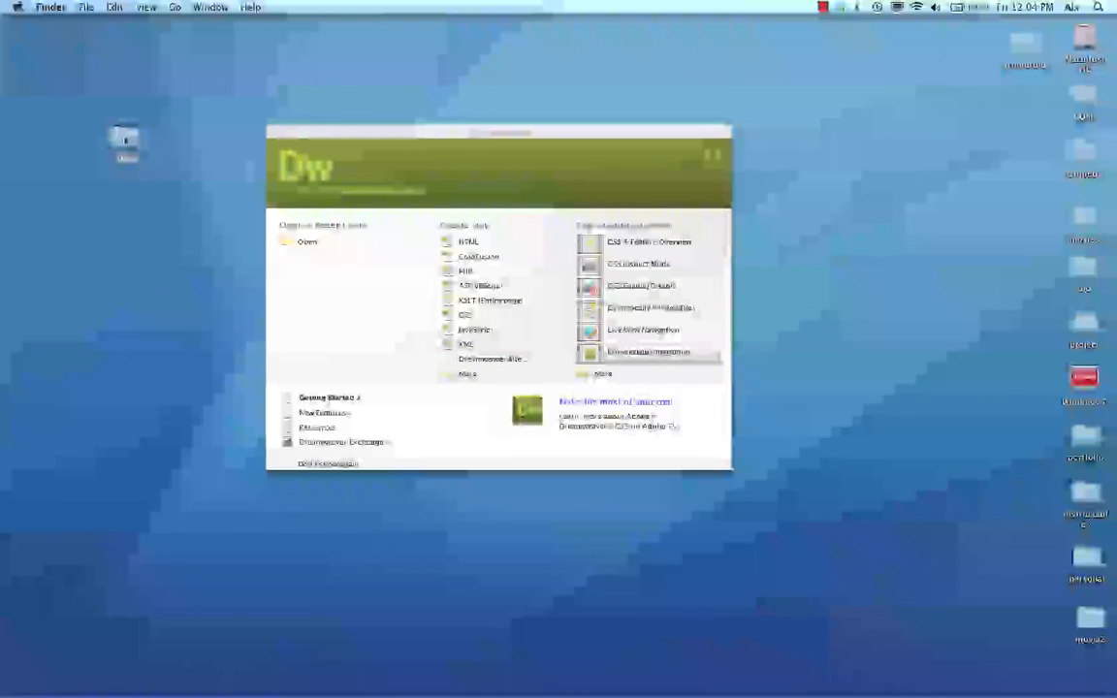
Switch to Firefox, load the Writing 157A&B website and enlarge the logo under 157A Deliverables.
left_click(397, 670)
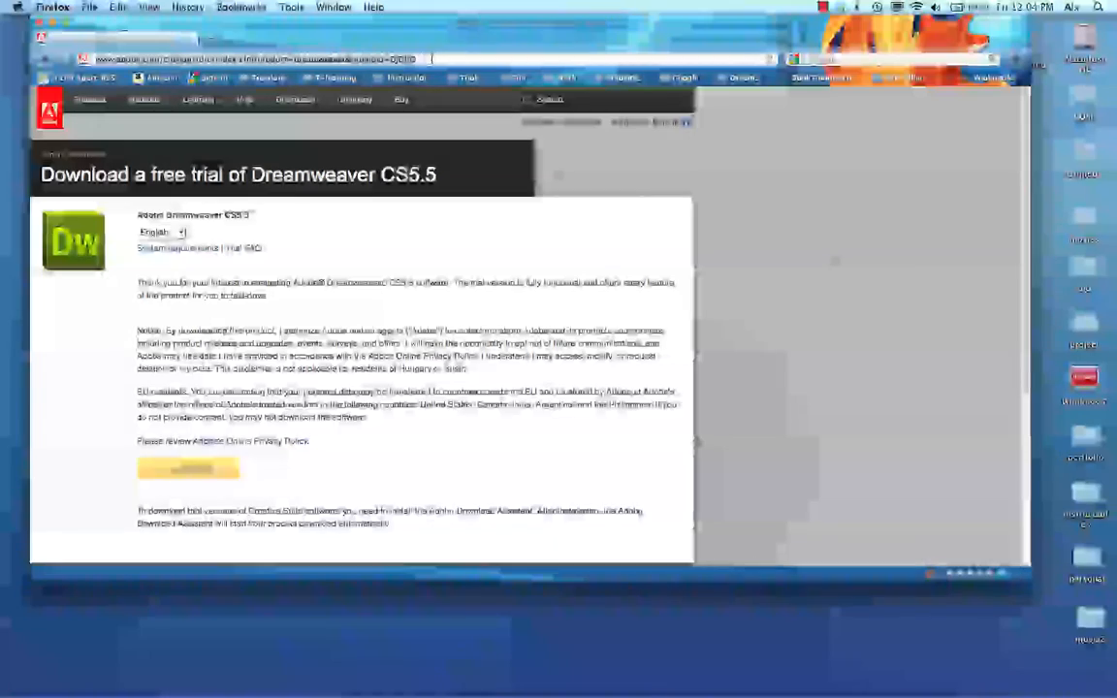
left_click(433, 59)
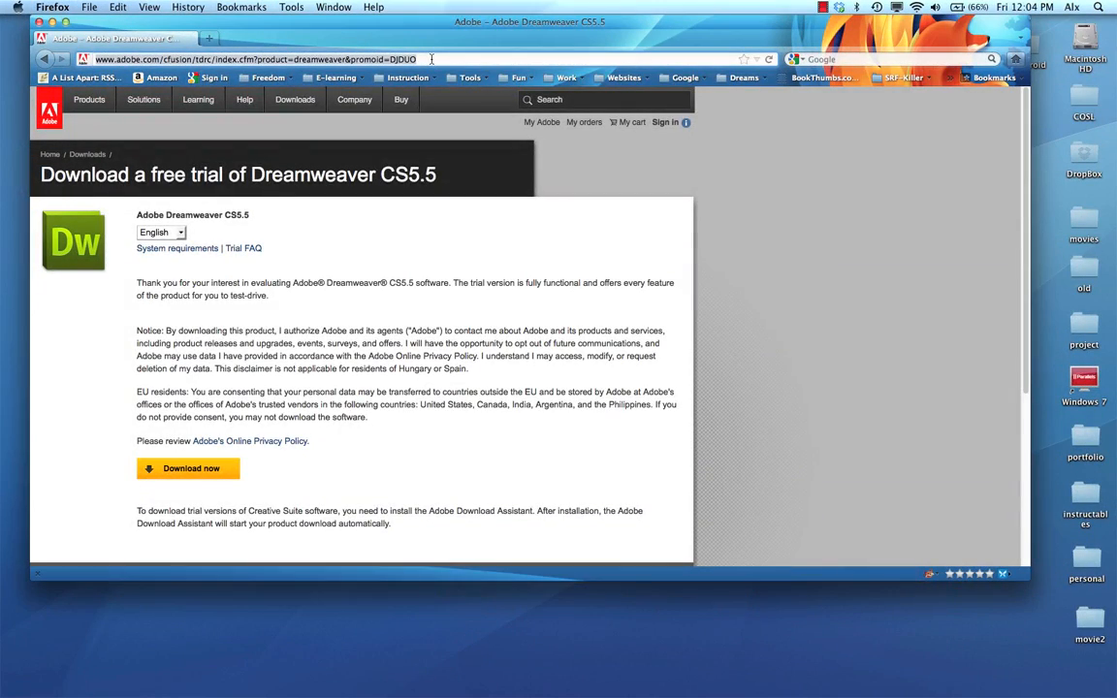
type("www.alx")
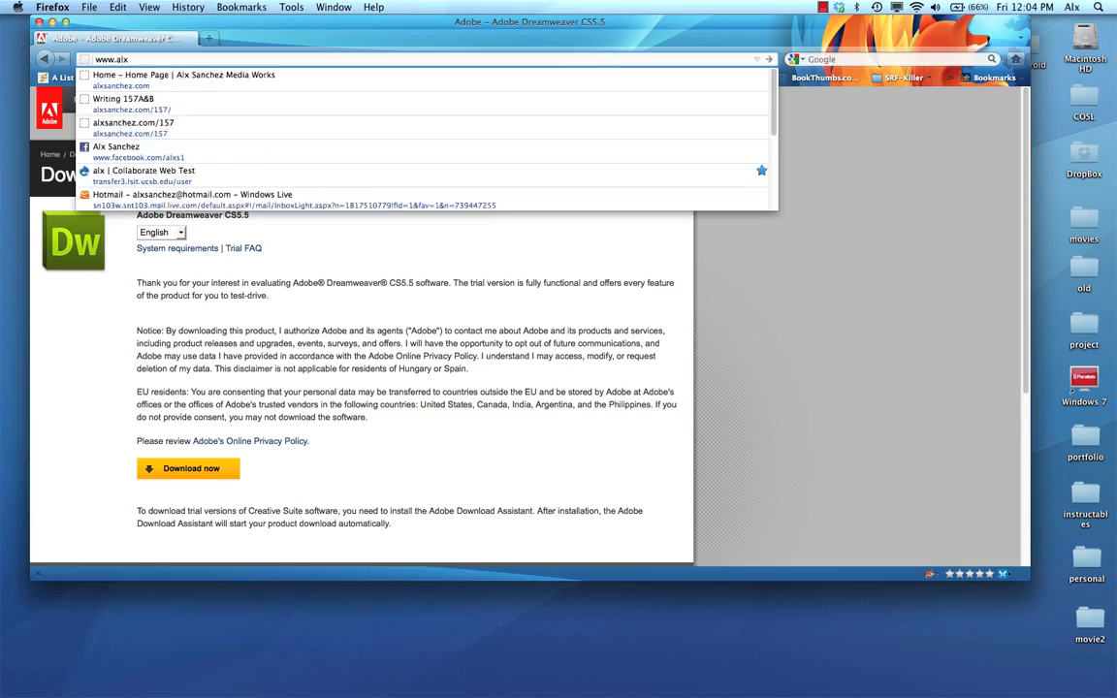
key("Down")
key("Down")
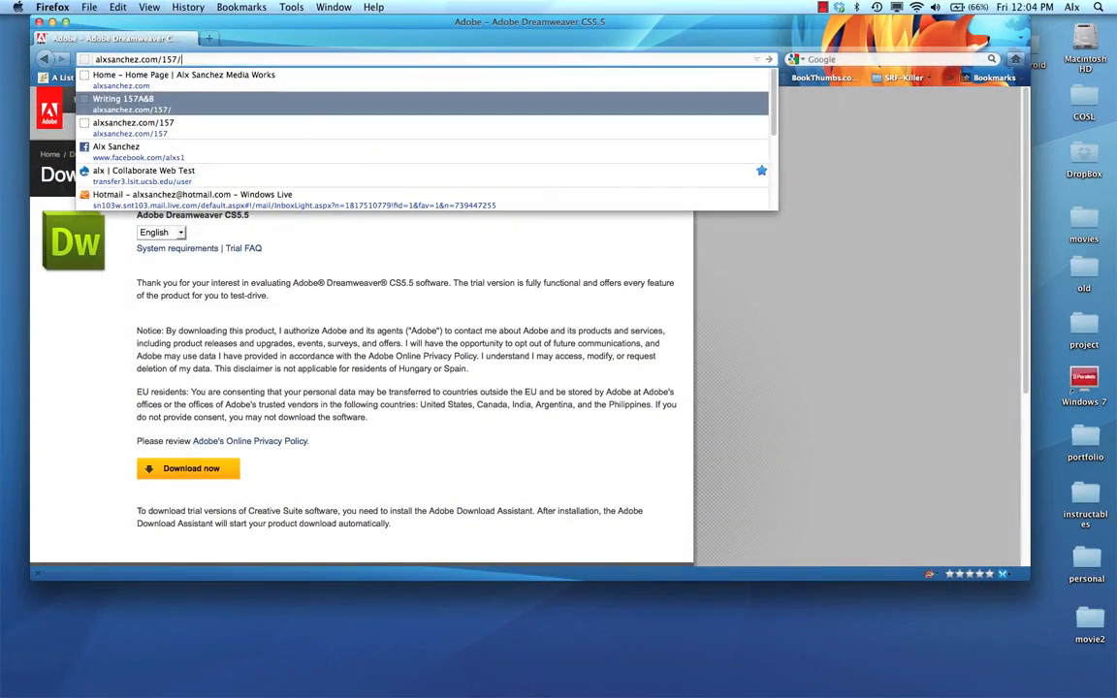
key("Return")
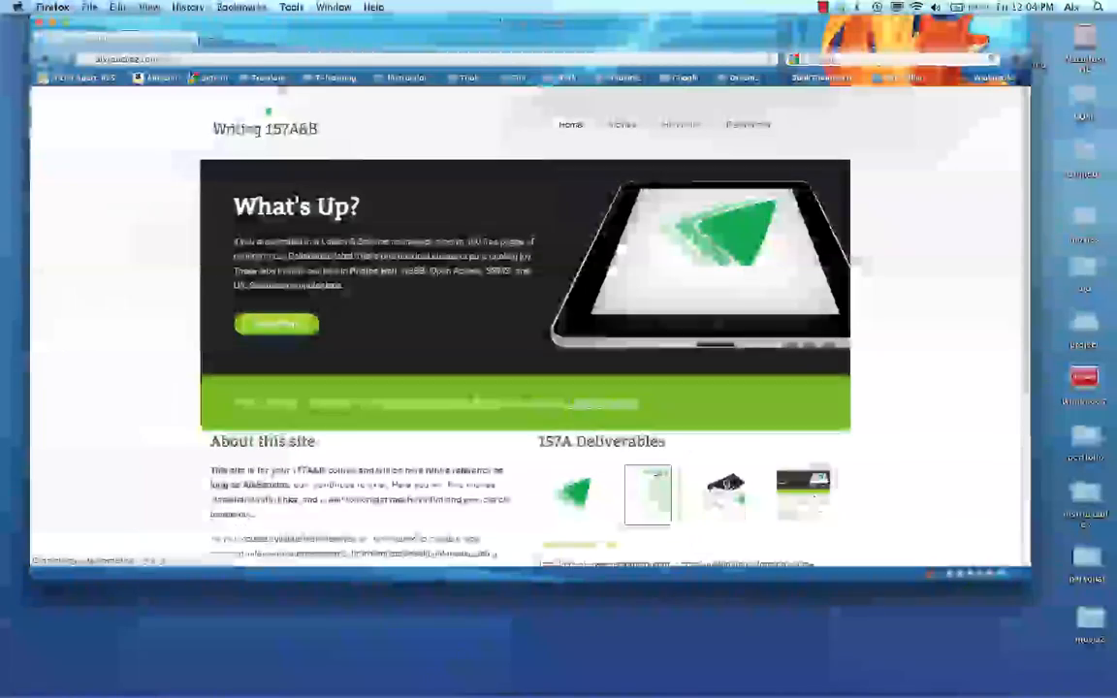
left_click(572, 495)
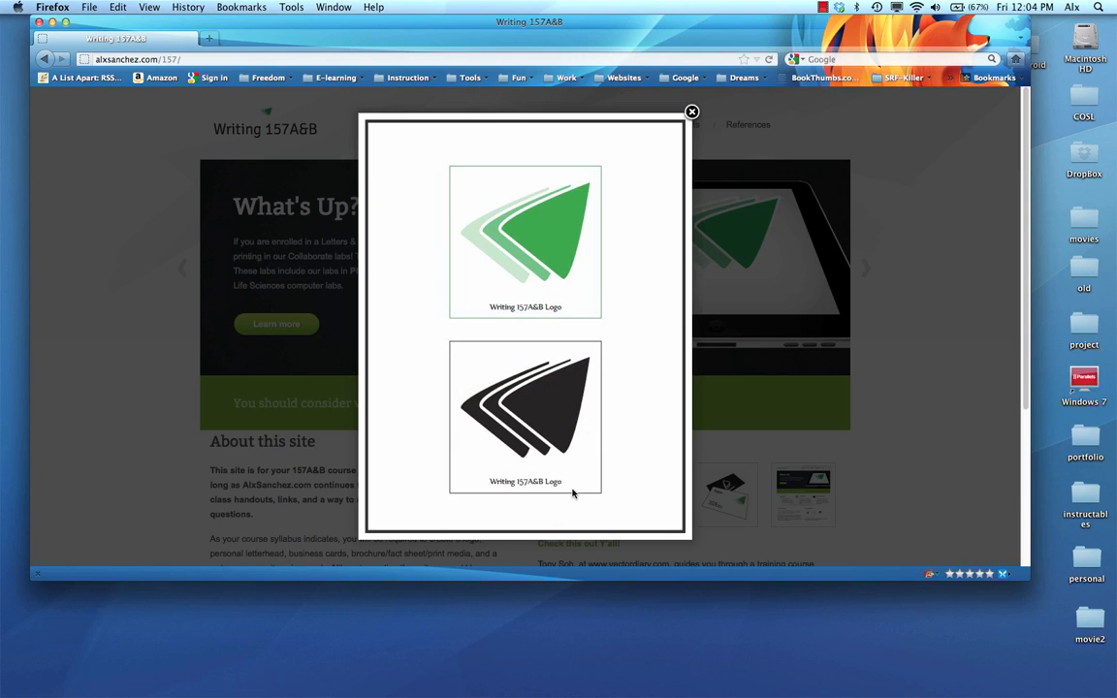
left_click(1099, 7)
type("drea")
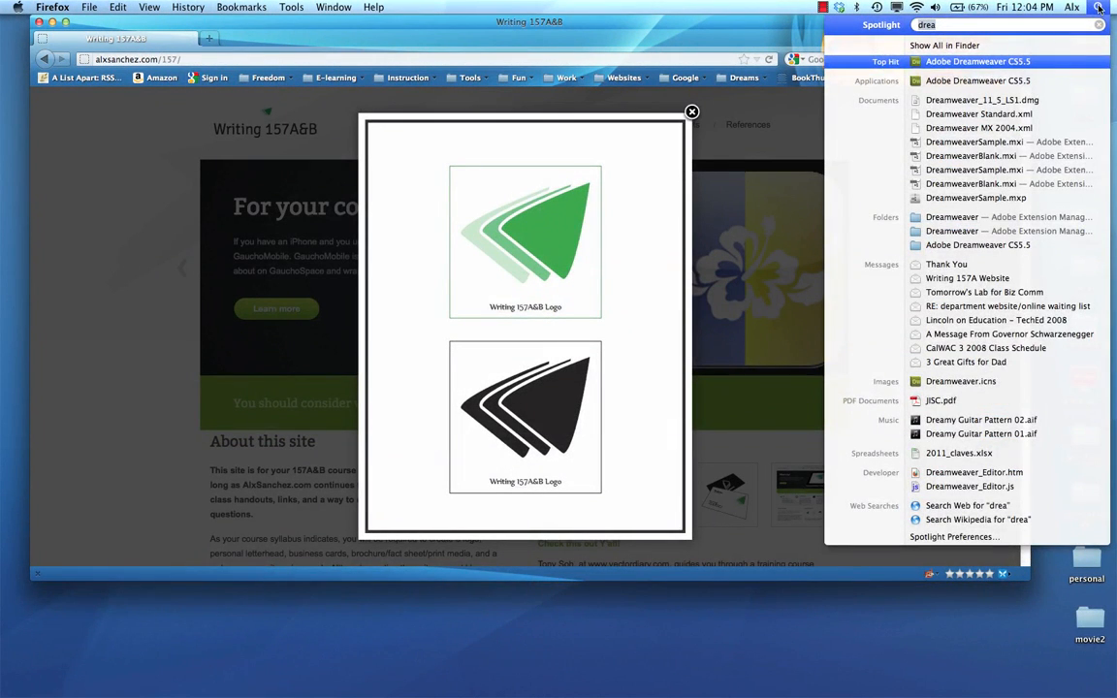
key("Return")
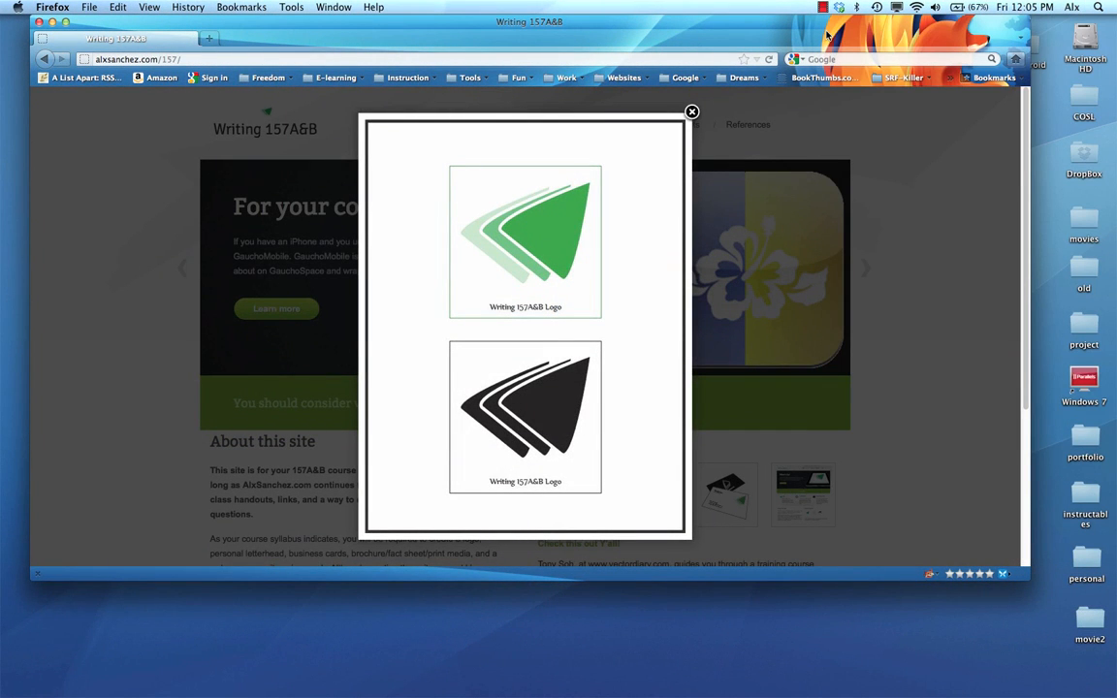
Switch to Grab and take a selection capture of the green logo.
mouse_move(257, 690)
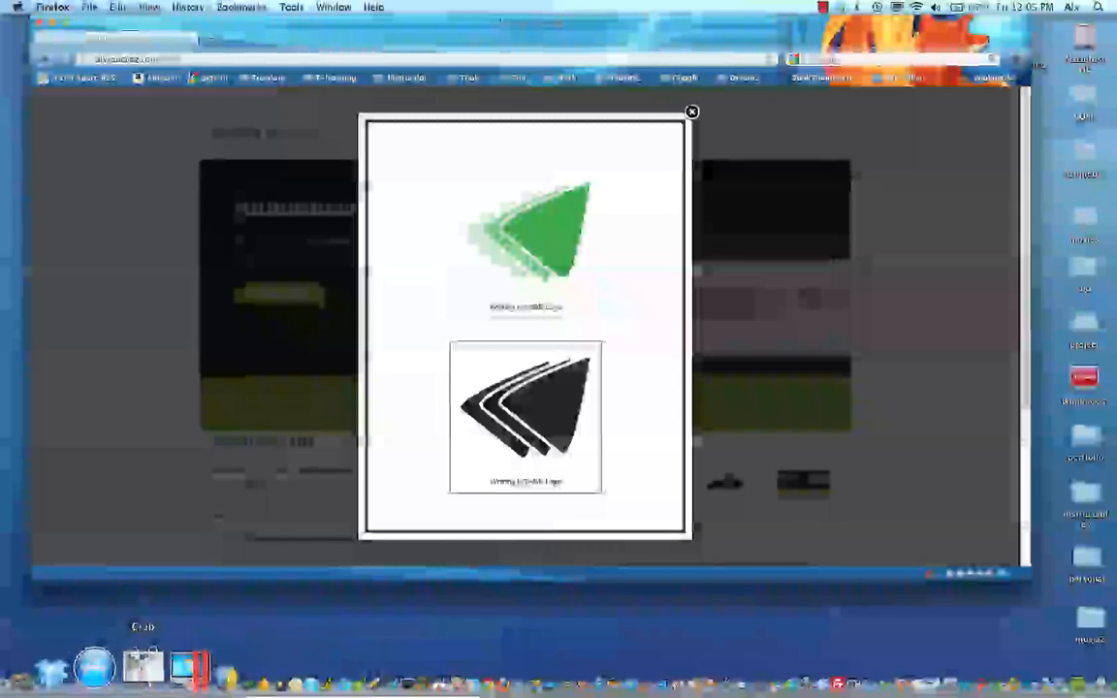
left_click(140, 668)
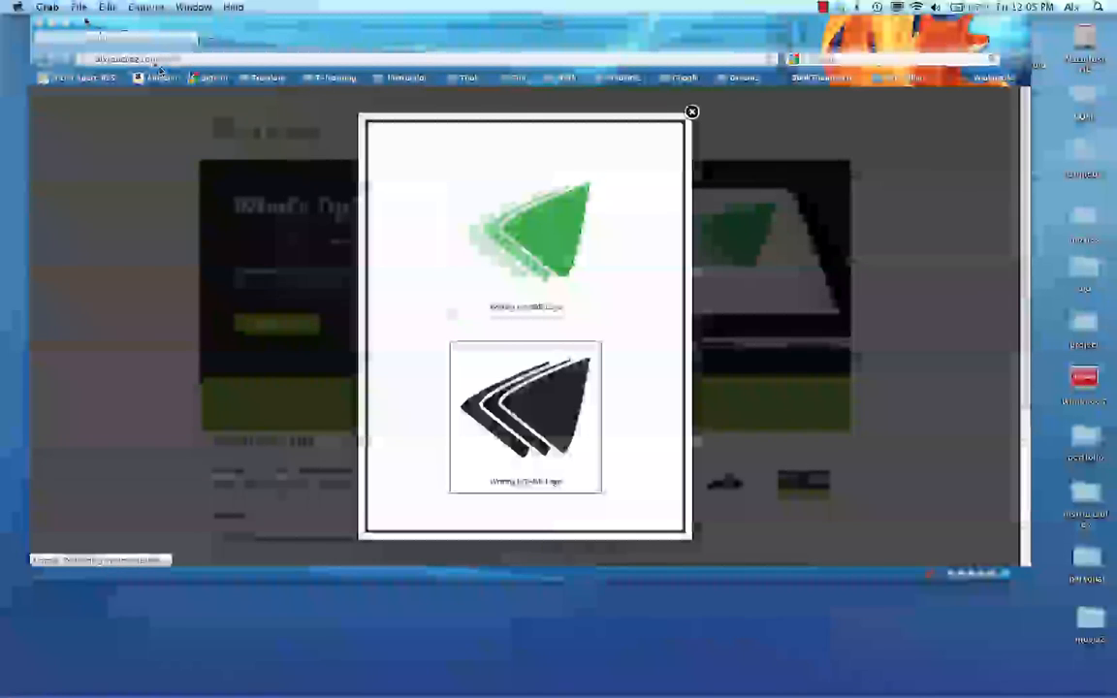
left_click(146, 7)
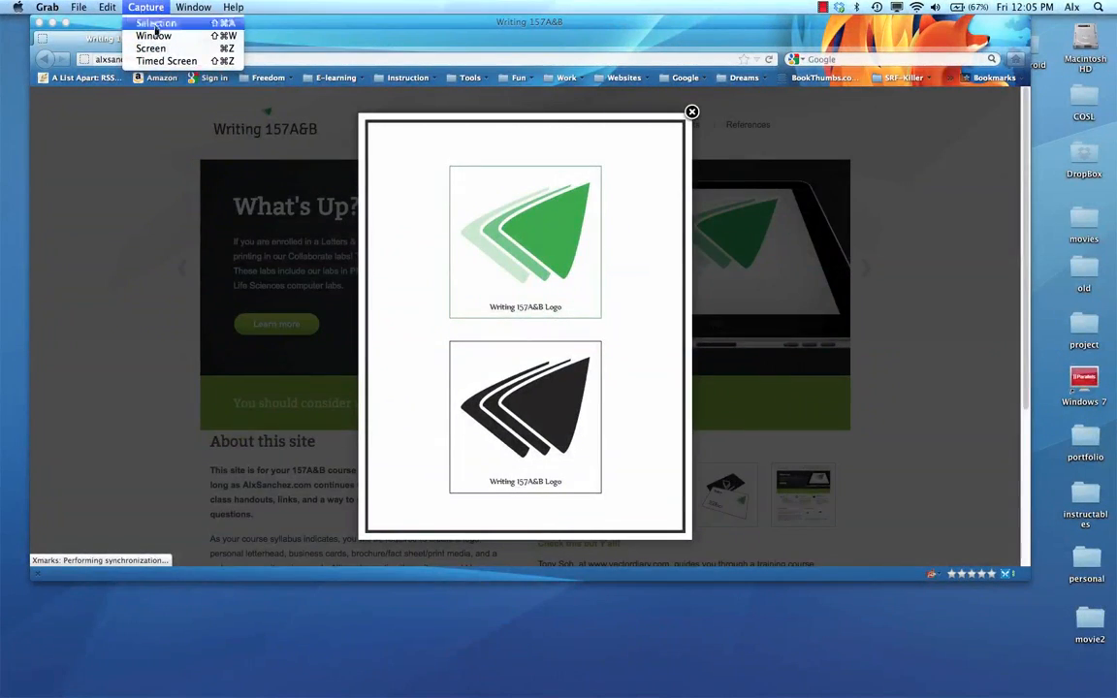
left_click(154, 23)
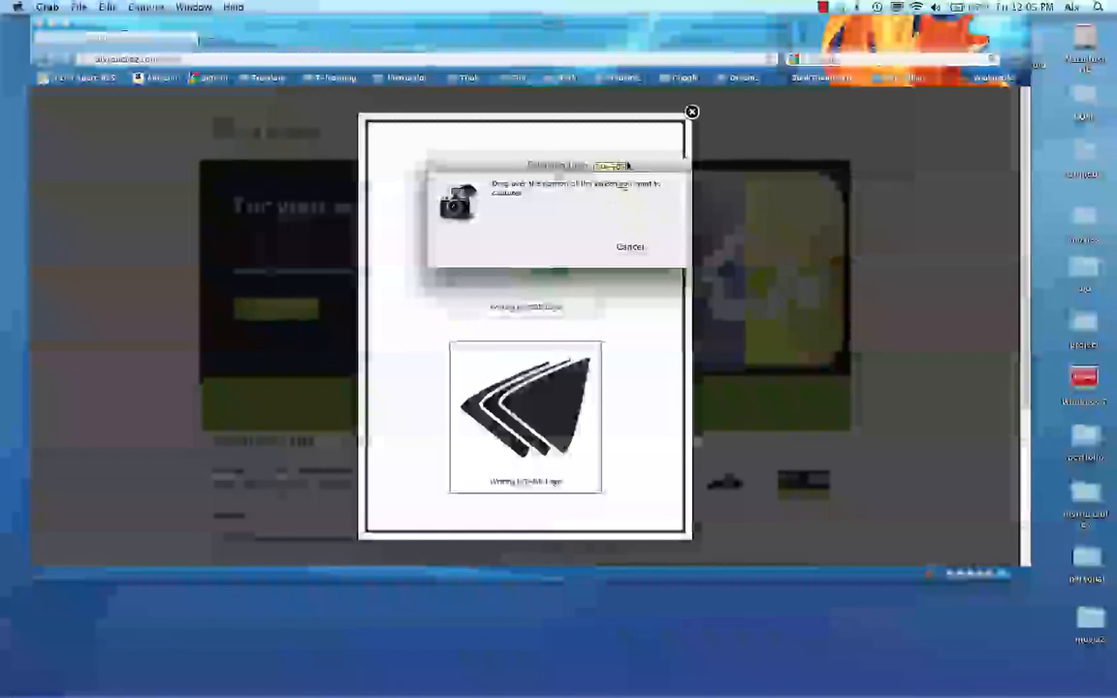
left_click_drag(628, 167, 984, 280)
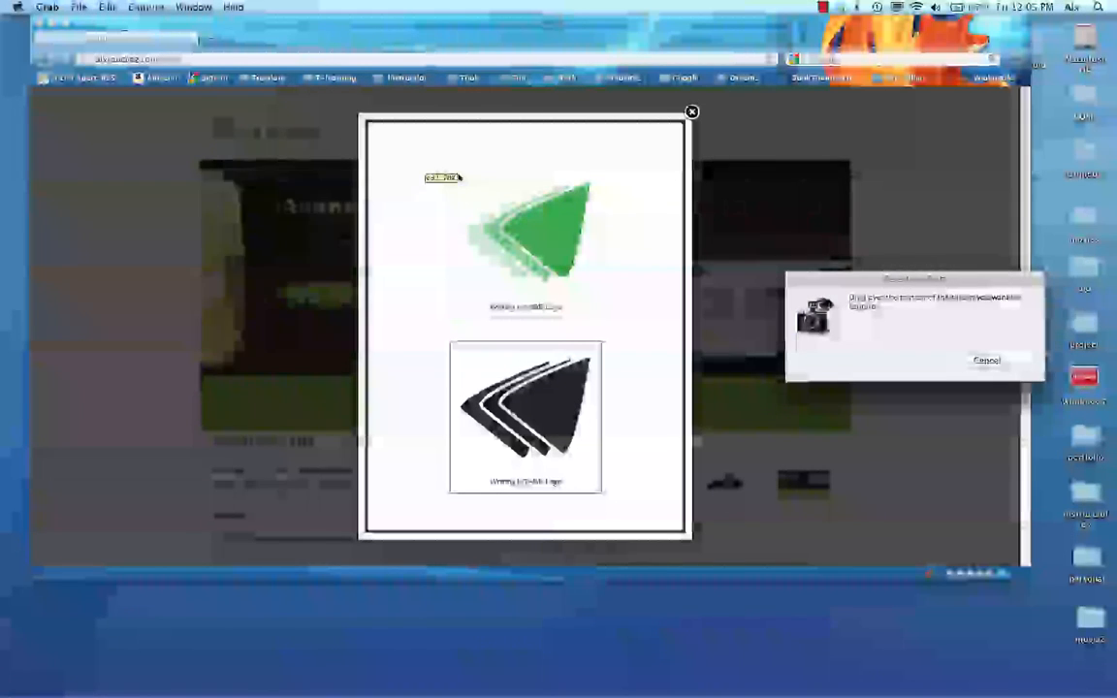
left_click_drag(458, 175, 594, 289)
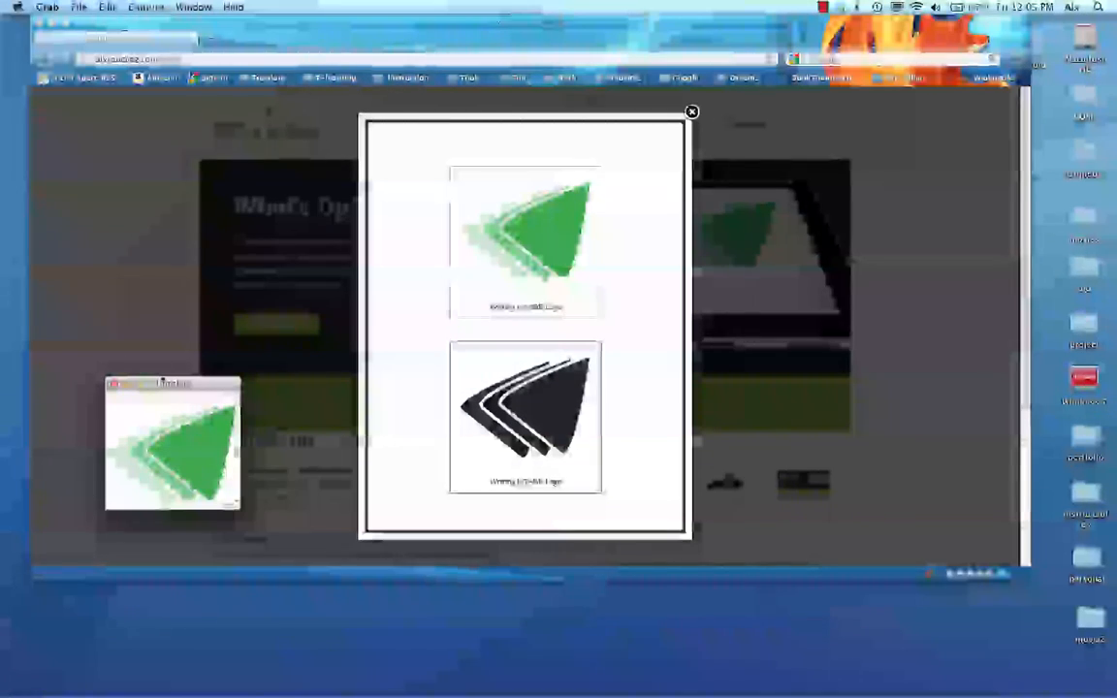
left_click_drag(163, 383, 163, 343)
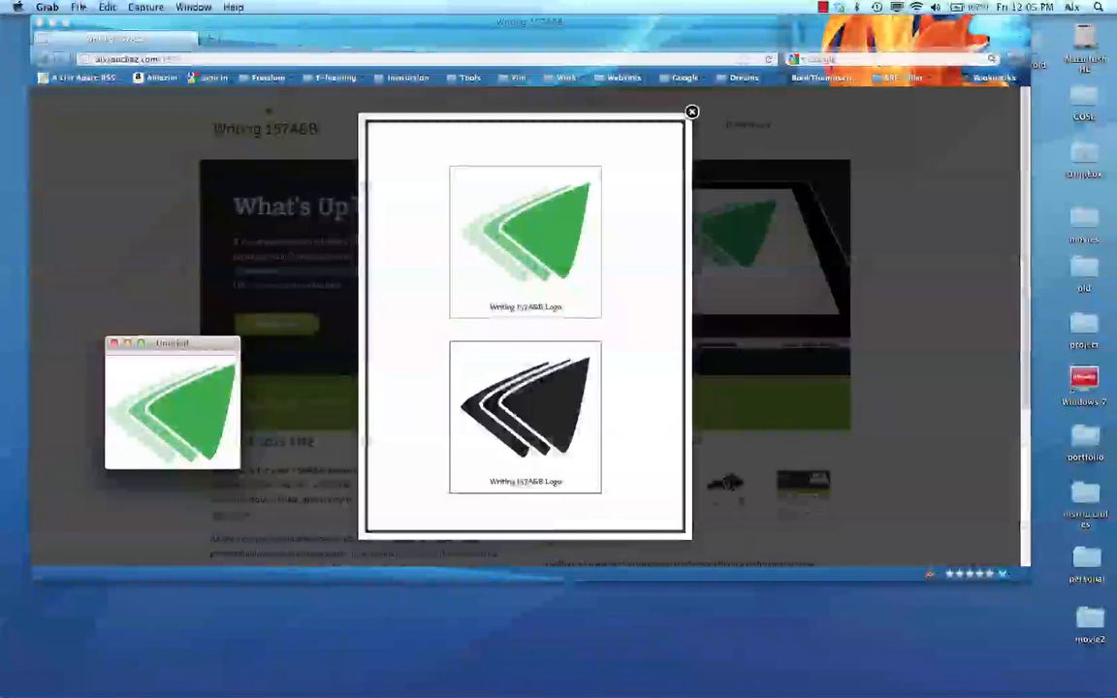
Save the captured green logo as logo in the images folder inside the site folder.
left_click(81, 6)
left_click(89, 35)
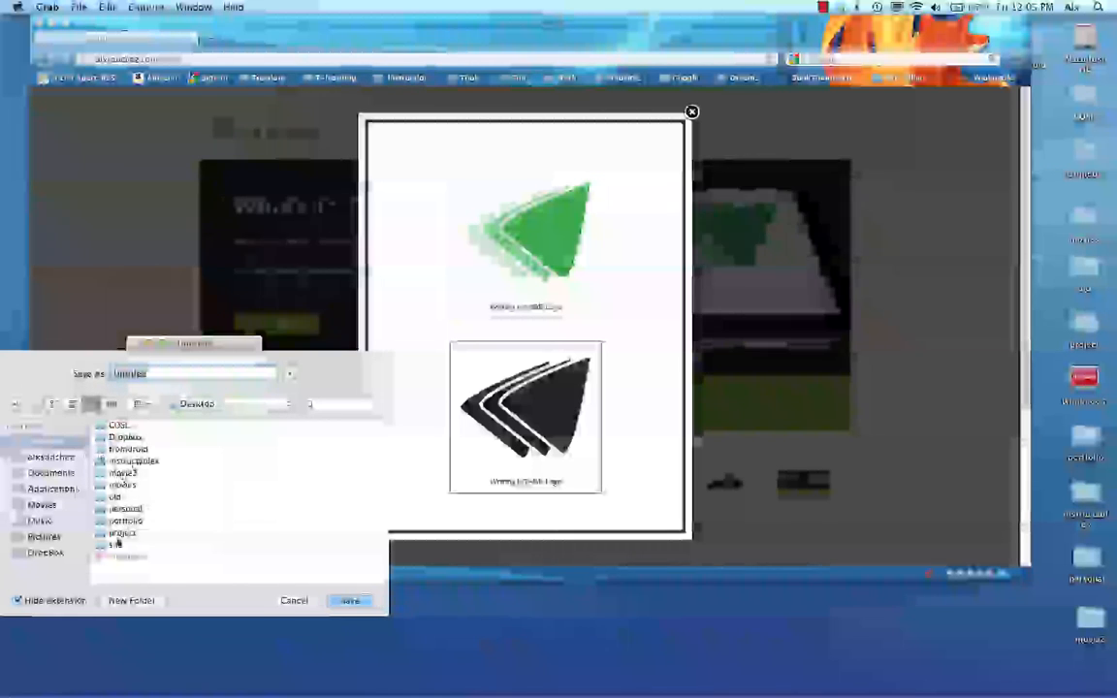
left_click(116, 545)
left_click(240, 427)
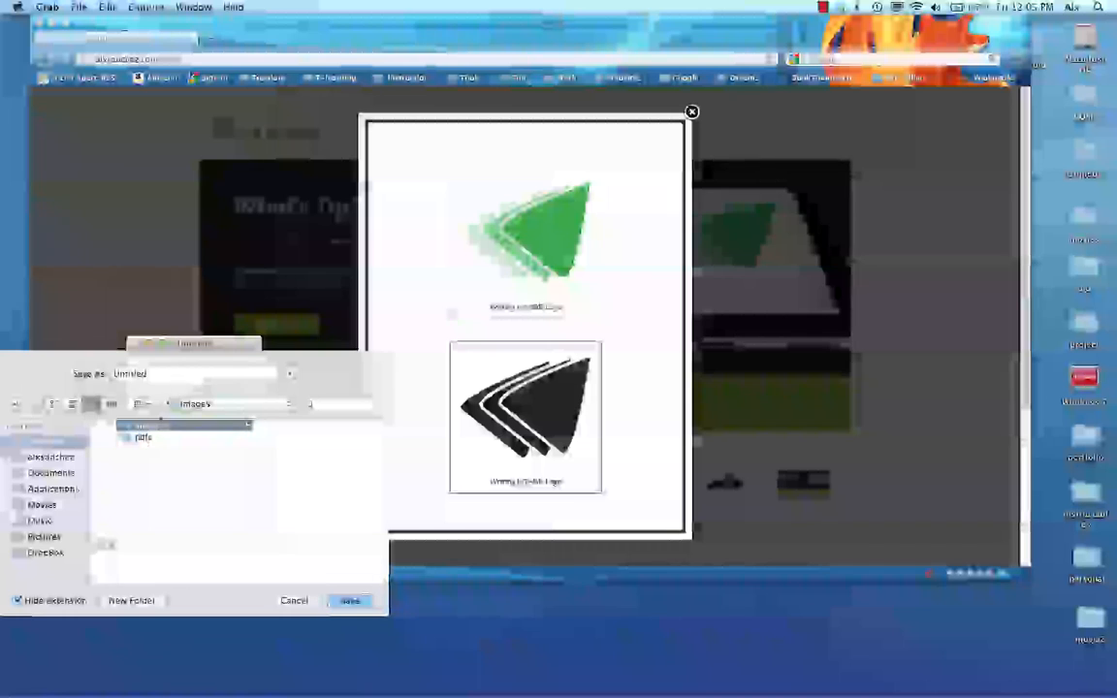
left_click_drag(150, 374, 88, 375)
type("logo")
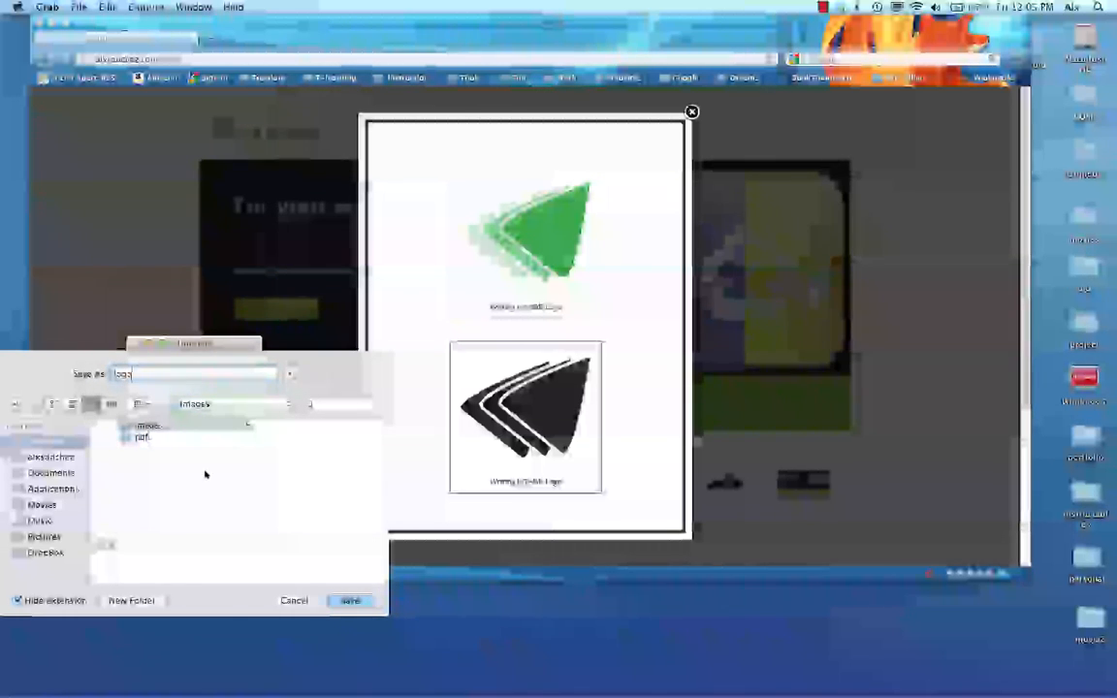
left_click(359, 601)
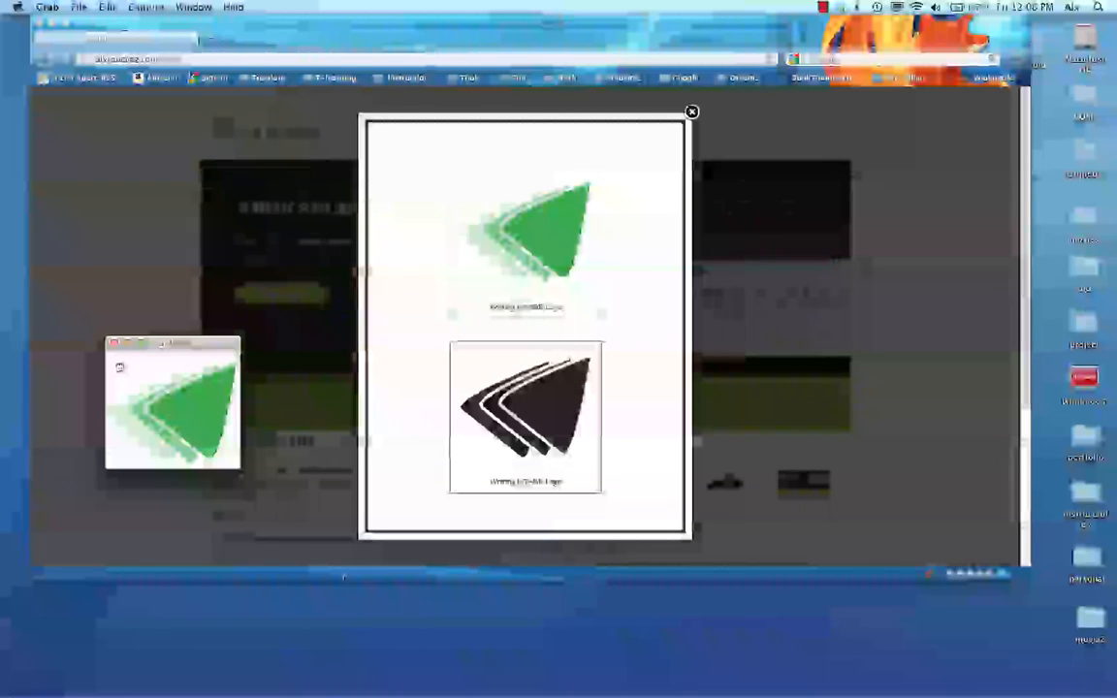
Quit Grab, close the enlarged logo in Firefox and switch back to Dreamweaver.
left_click(79, 8)
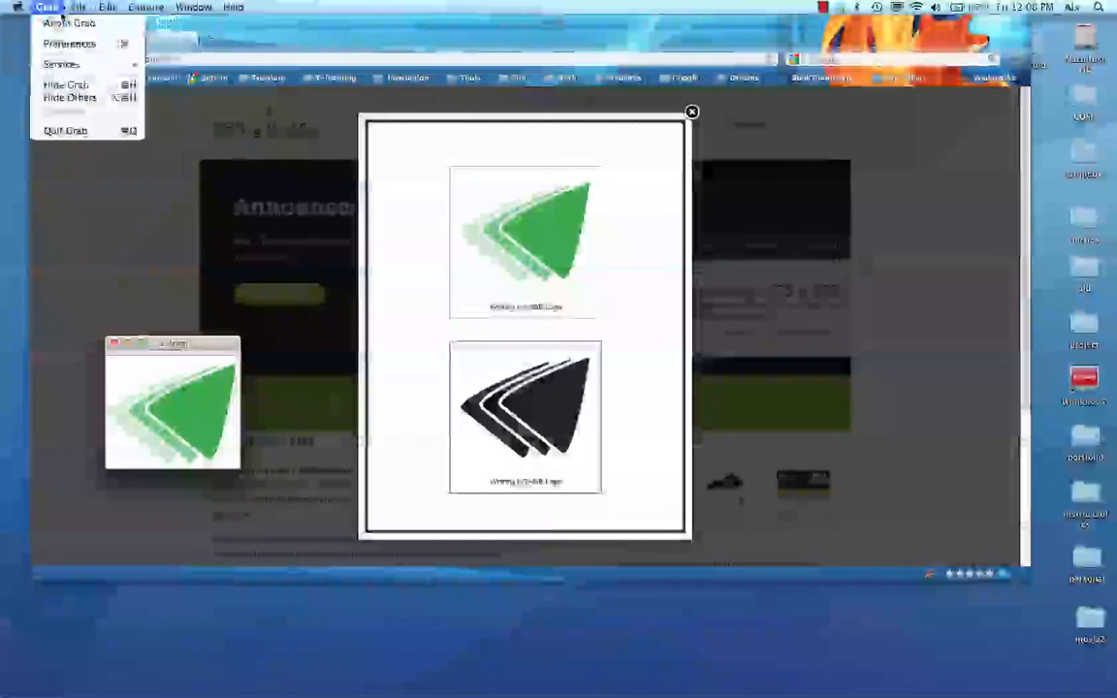
left_click(66, 130)
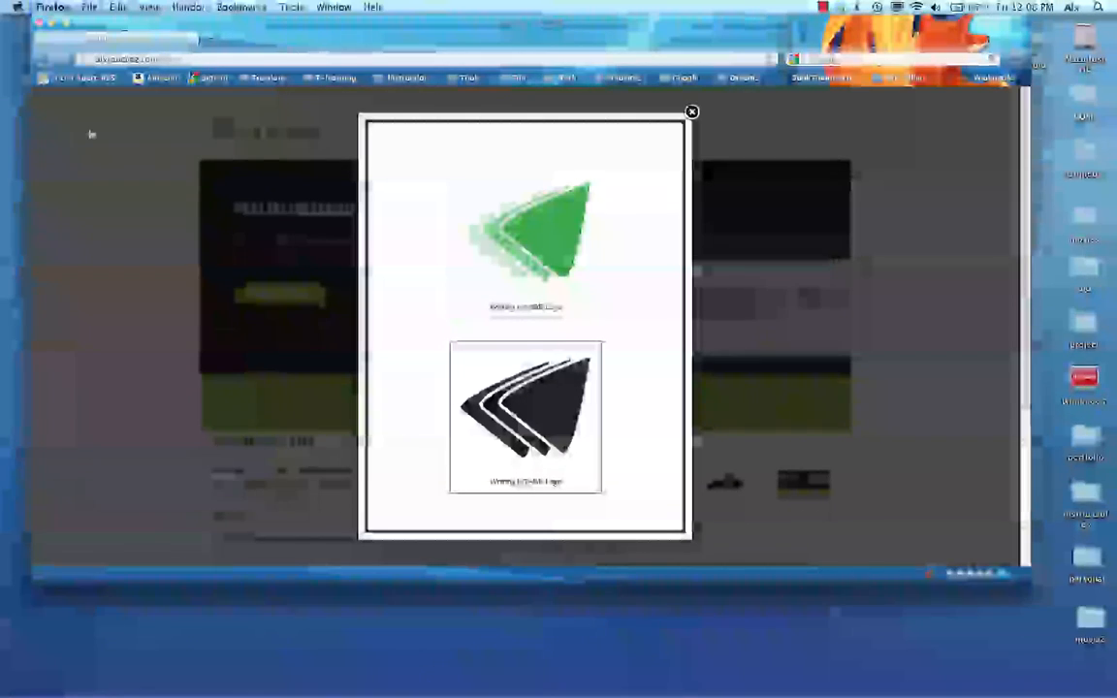
left_click(691, 114)
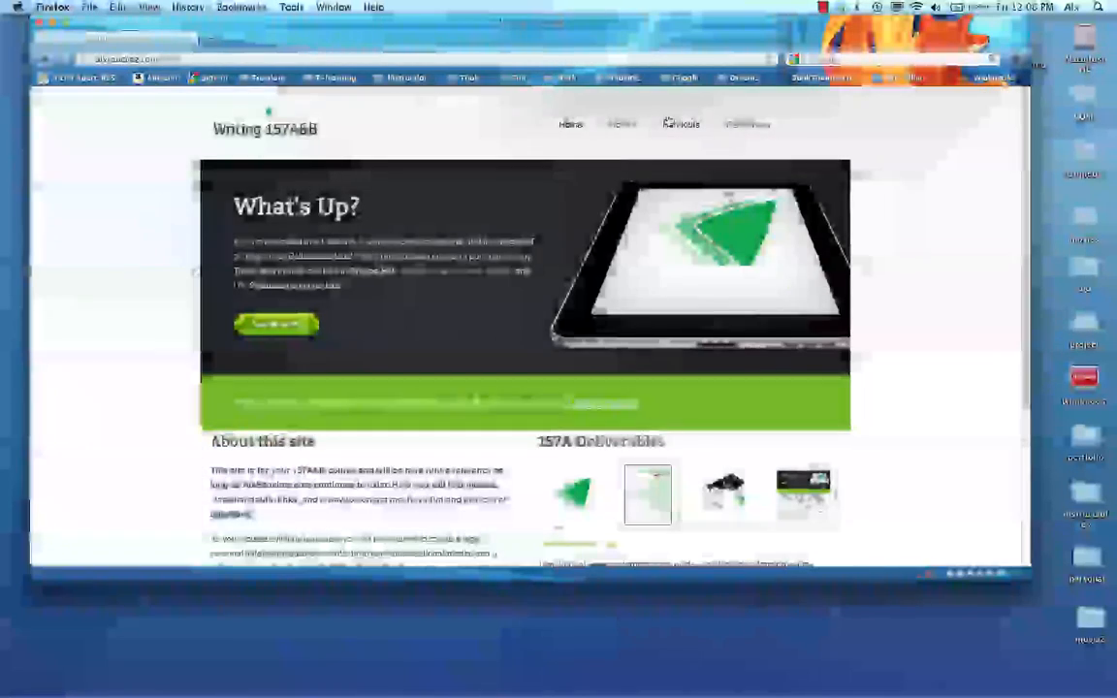
left_click(681, 124)
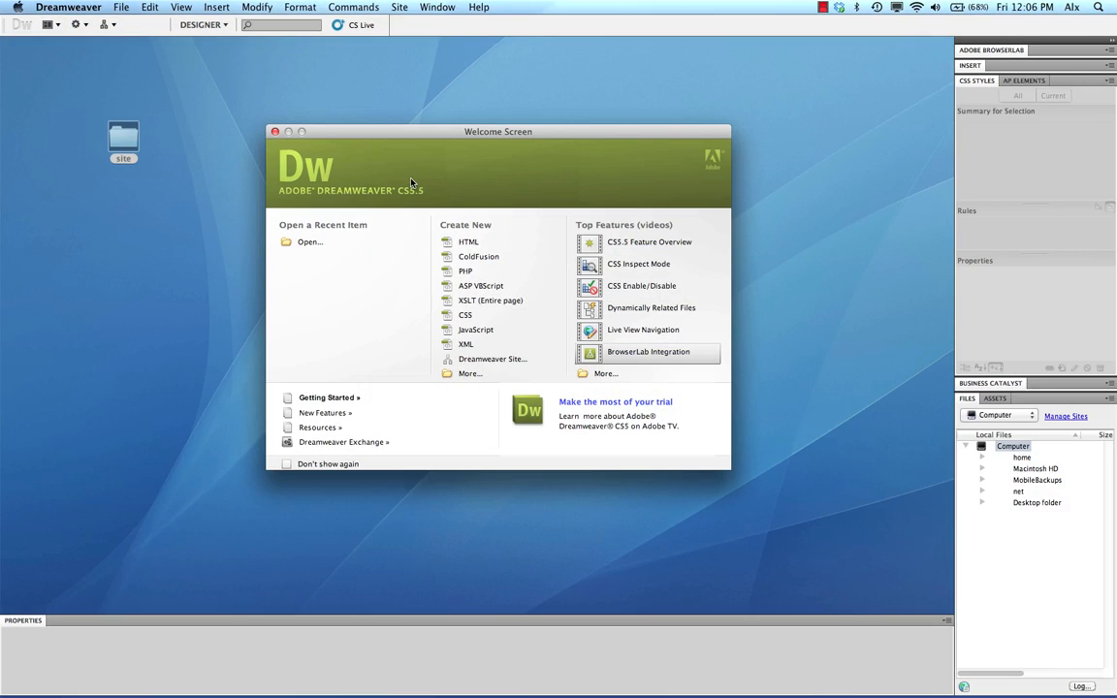
Define a new site named mysite with the desktop's site folder as its local folder, and check the contents of its images folder.
left_click(401, 8)
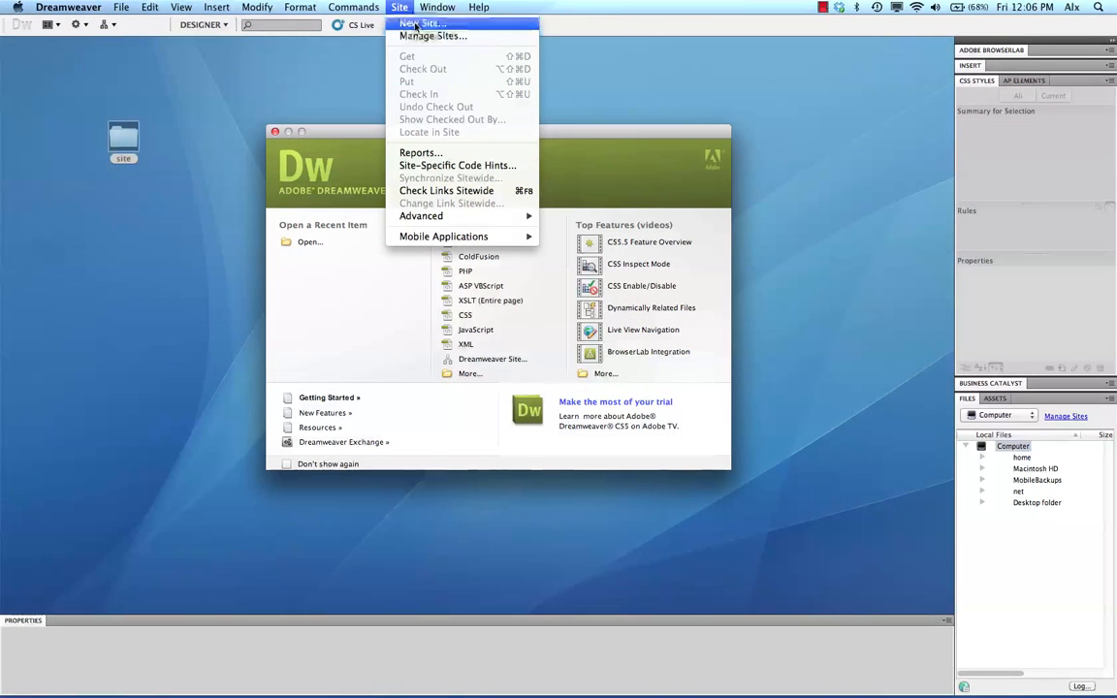
left_click(416, 24)
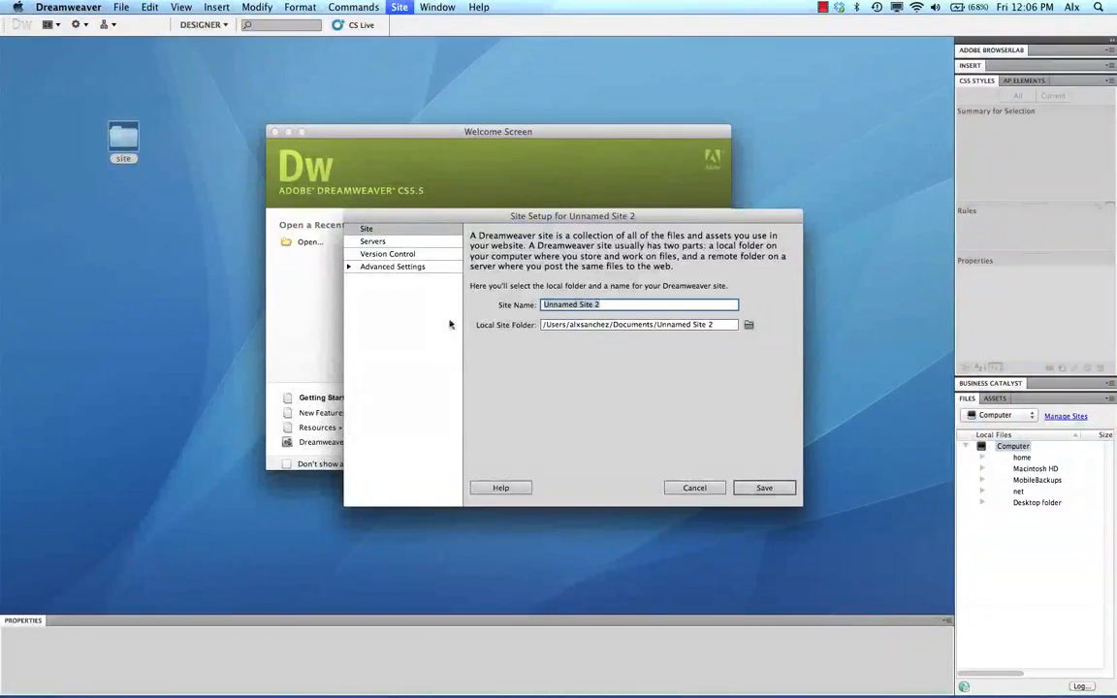
type("mysite")
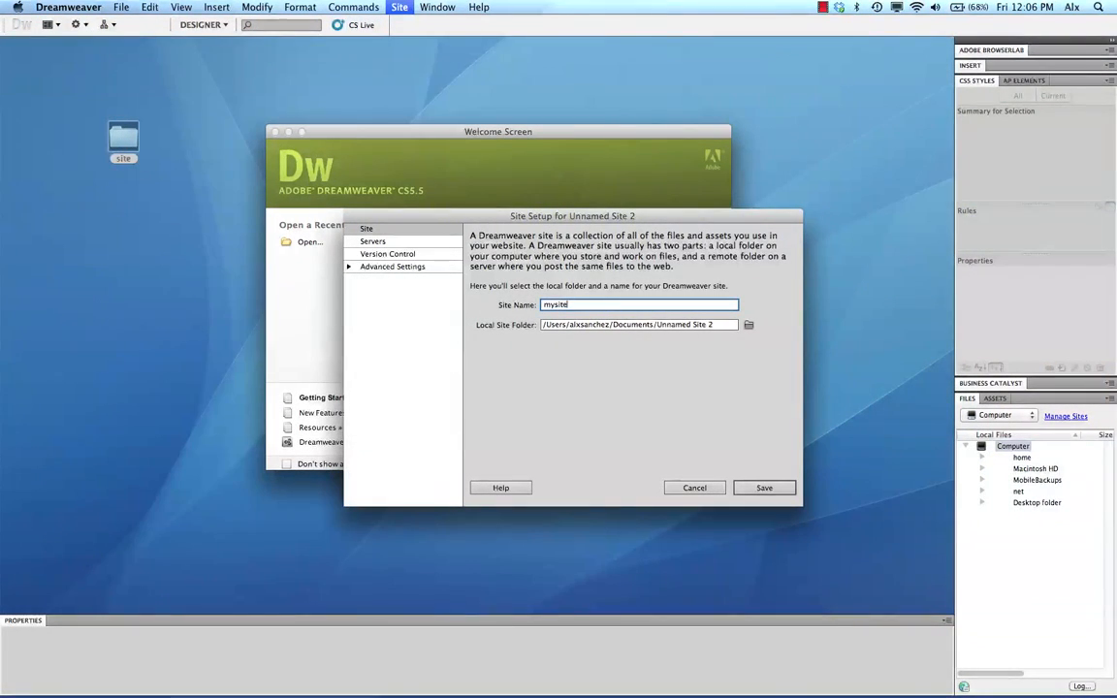
left_click(748, 324)
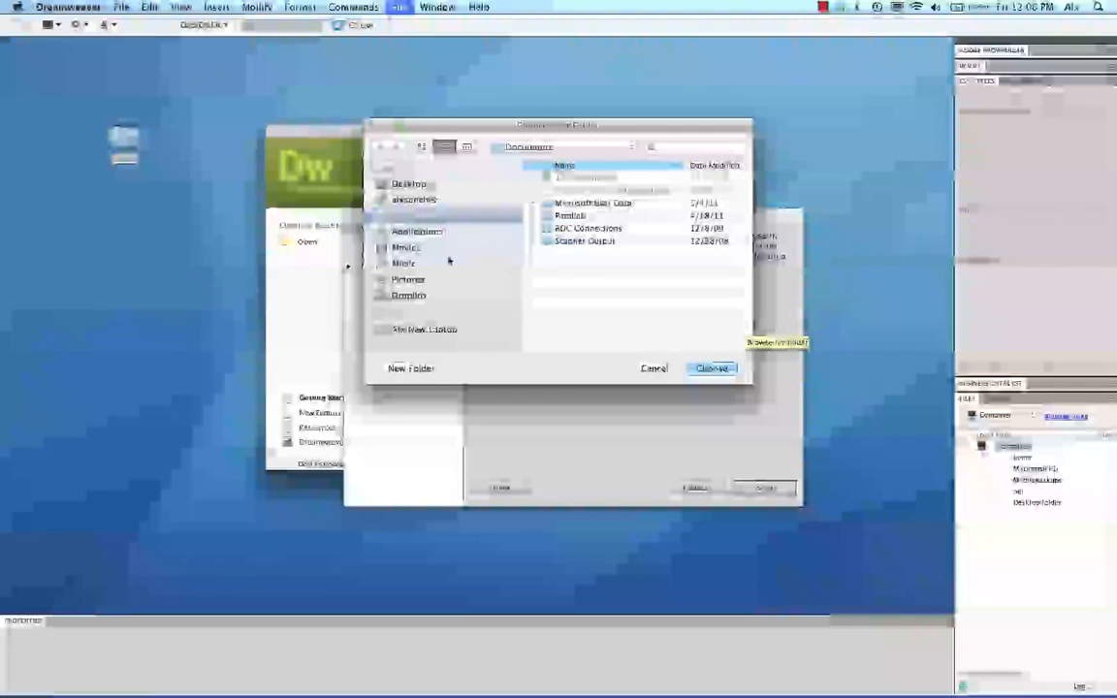
left_click(430, 186)
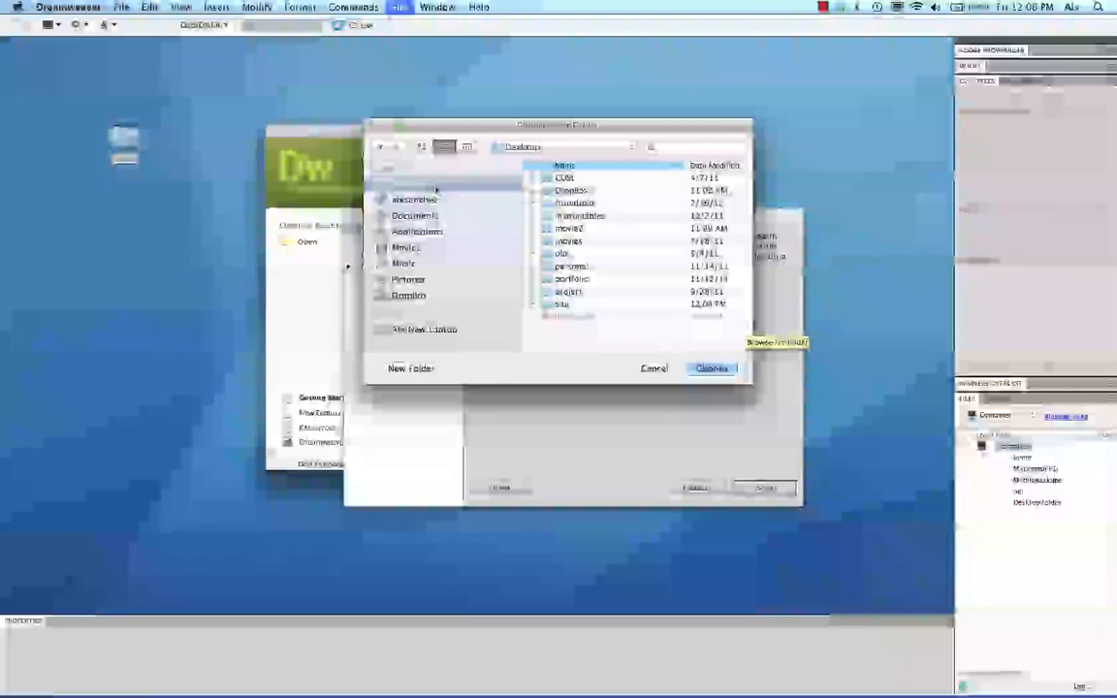
left_click(544, 304)
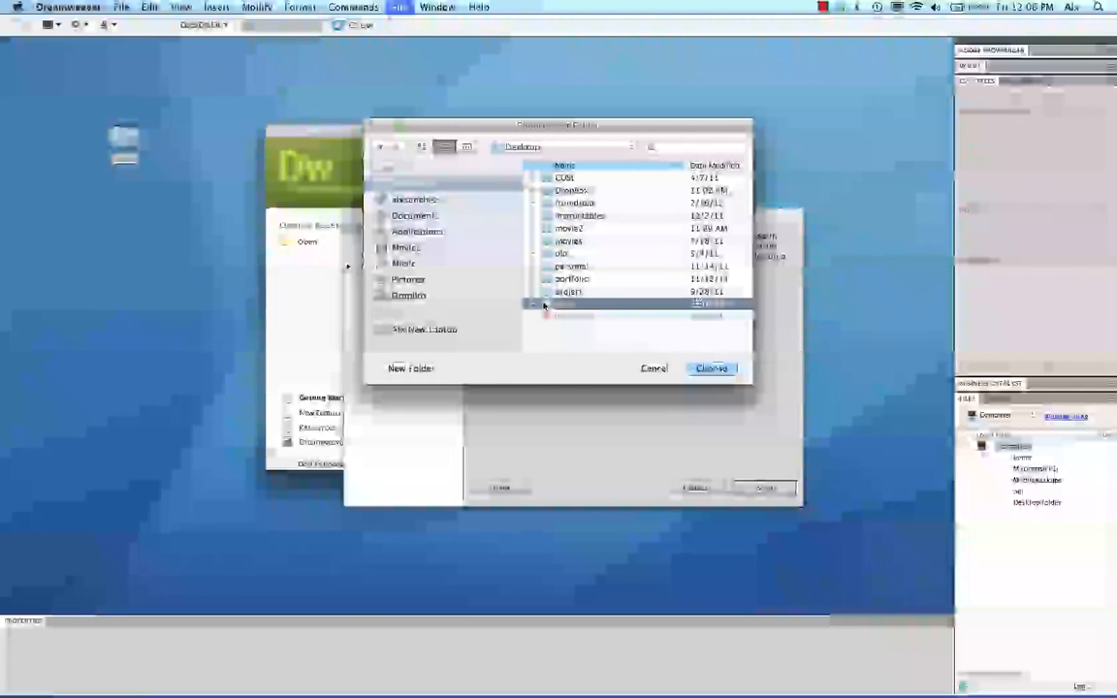
left_click(715, 369)
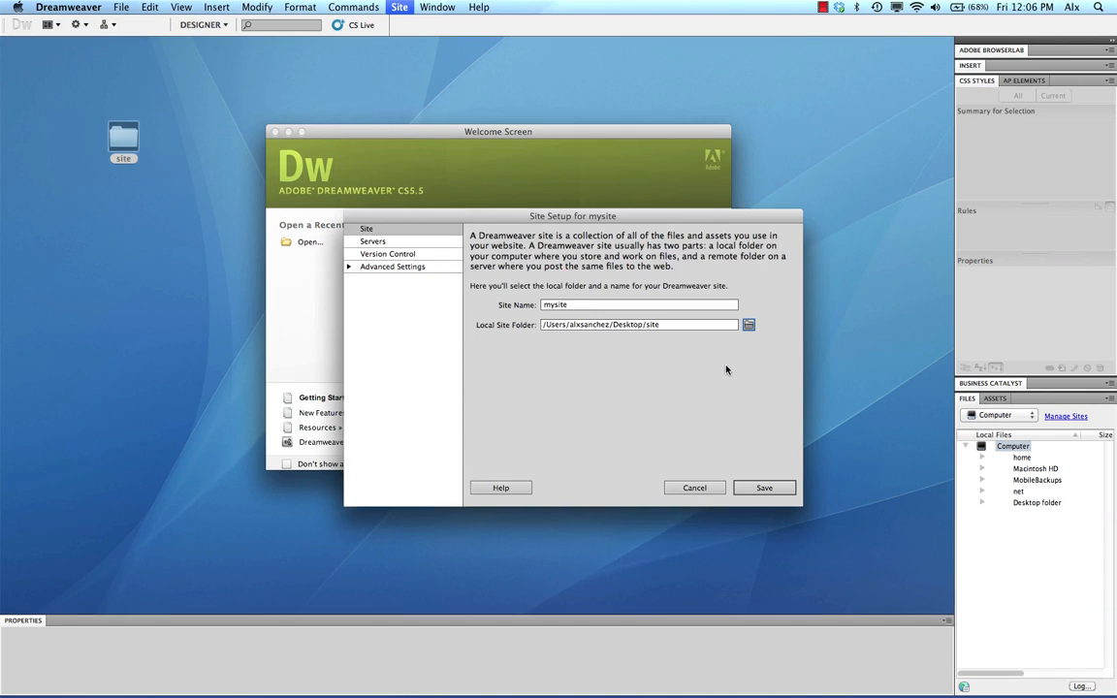
left_click(751, 490)
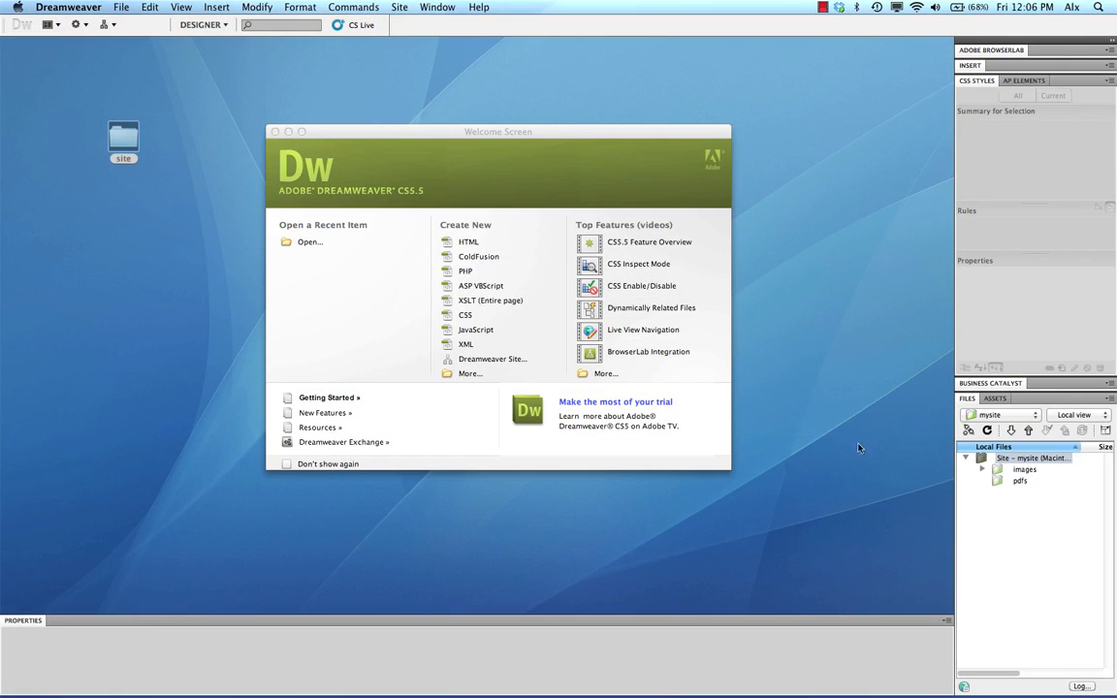
left_click(981, 469)
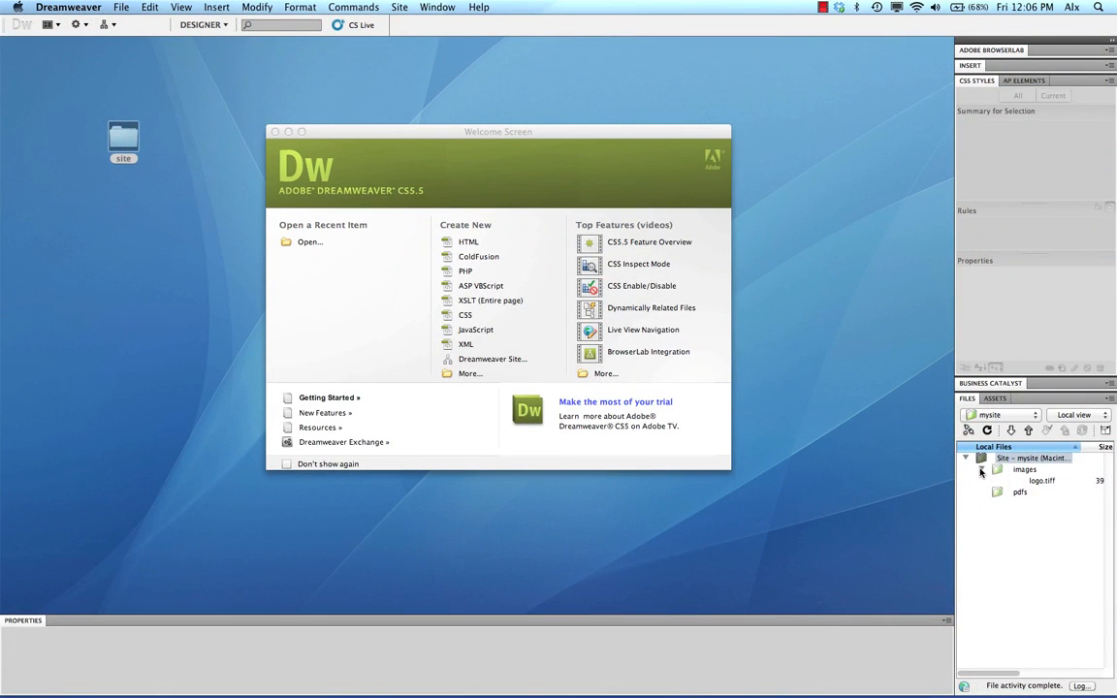
left_click(982, 471)
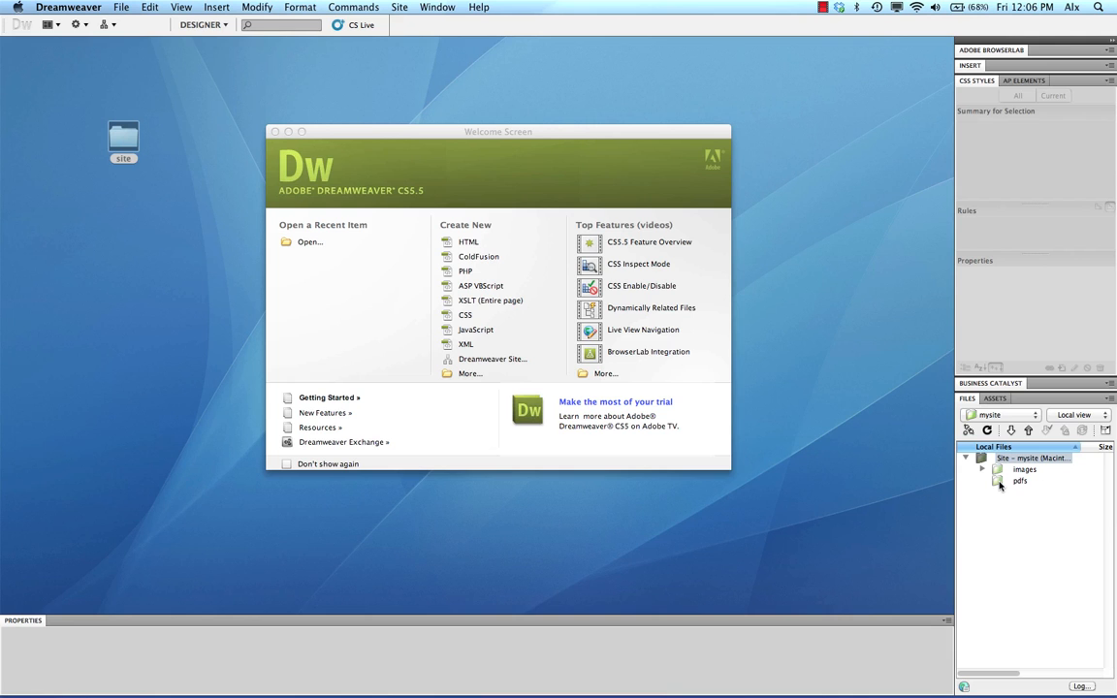
Create a new HTML page with three paragraphs: logo, the site owner's full name, and resume | ucsb | linkedIn.
left_click(472, 249)
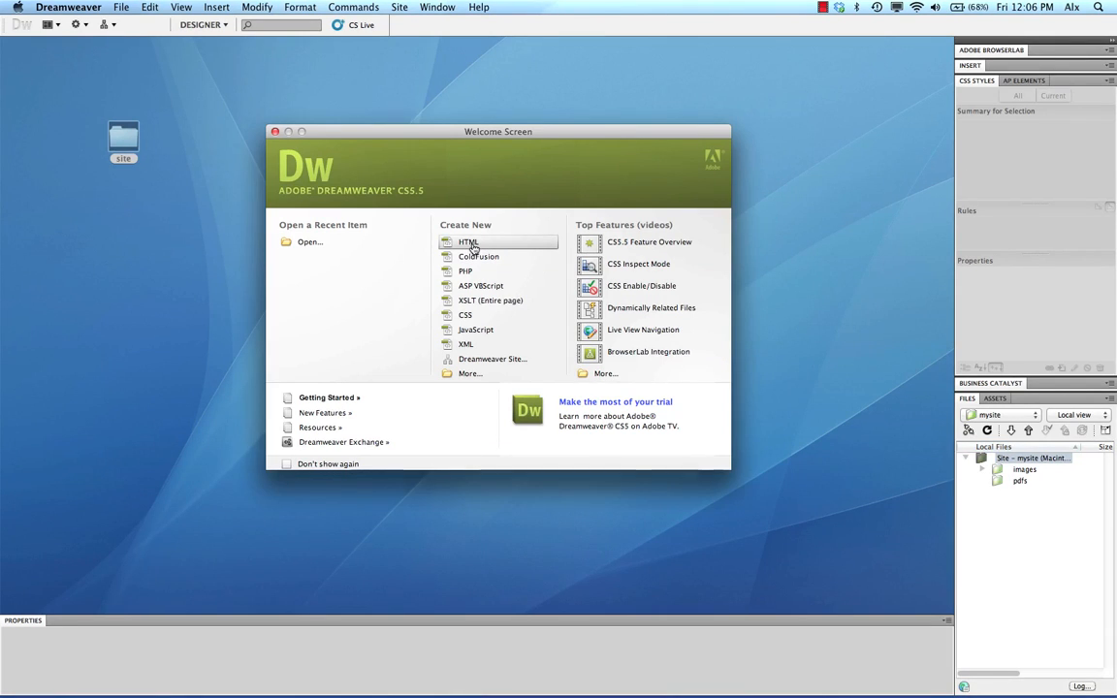
left_click(472, 246)
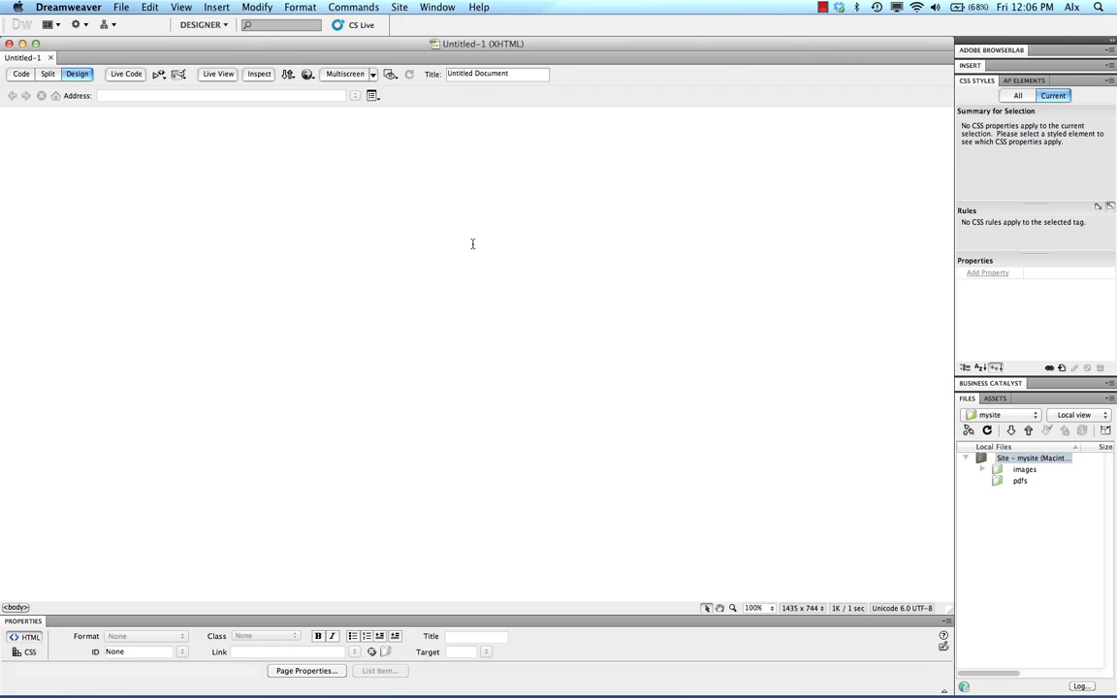
type("Alx Sanchez")
key("Return")
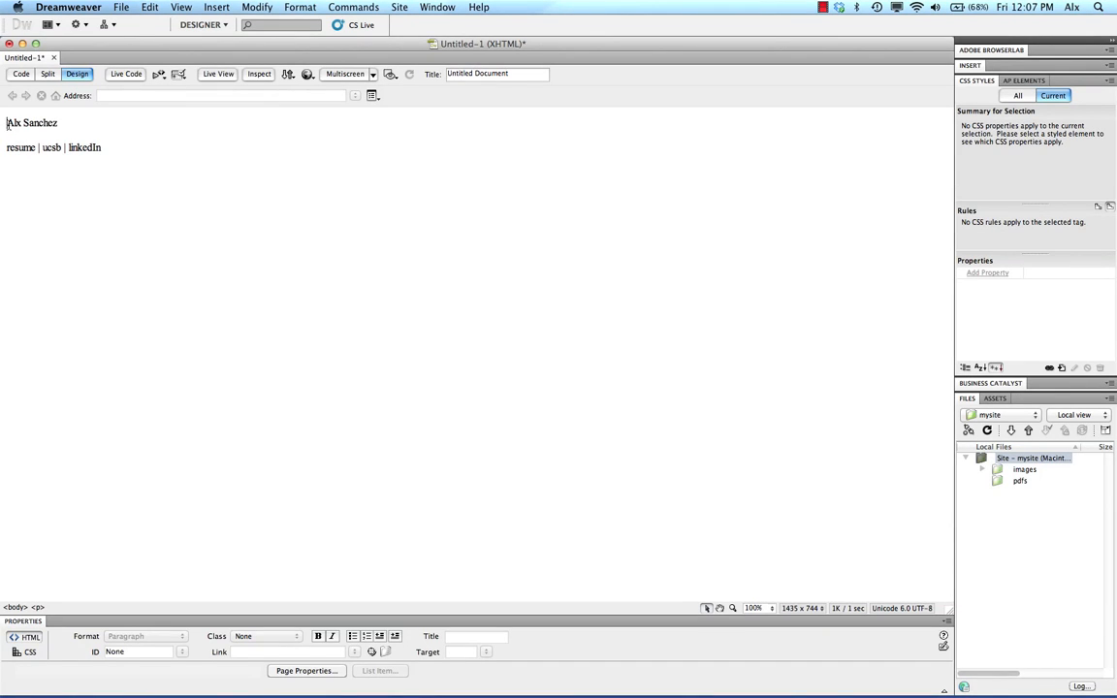
type("logo")
key("Return")
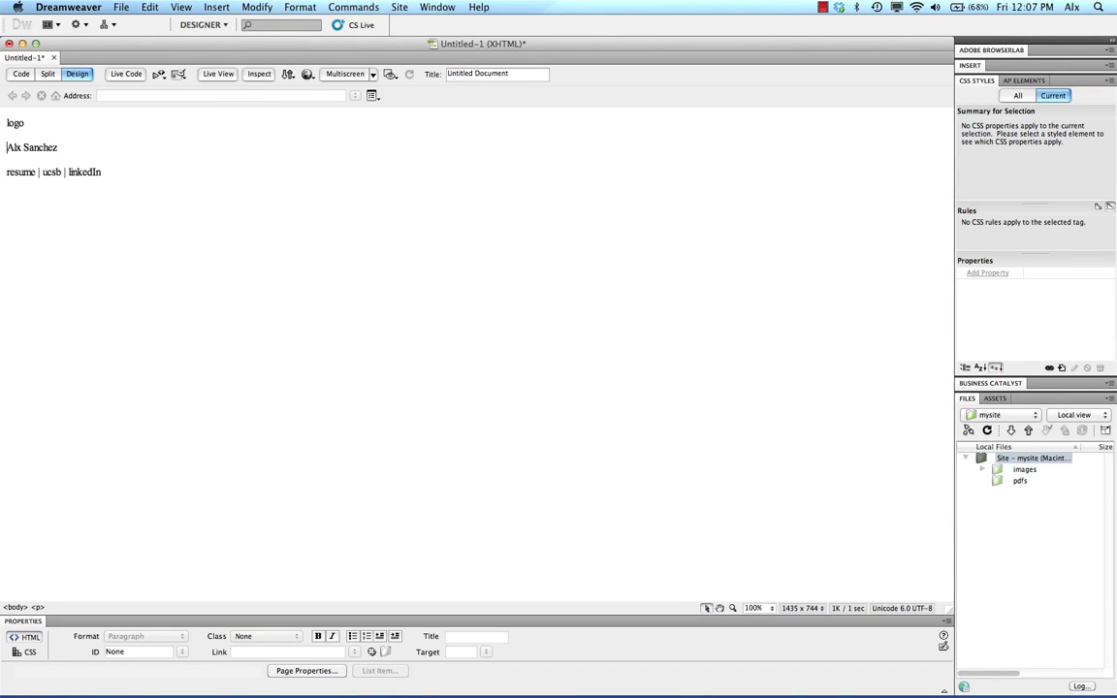
Link the word resume in the third paragraph to resume.html.
double_click(28, 172)
left_click(247, 652)
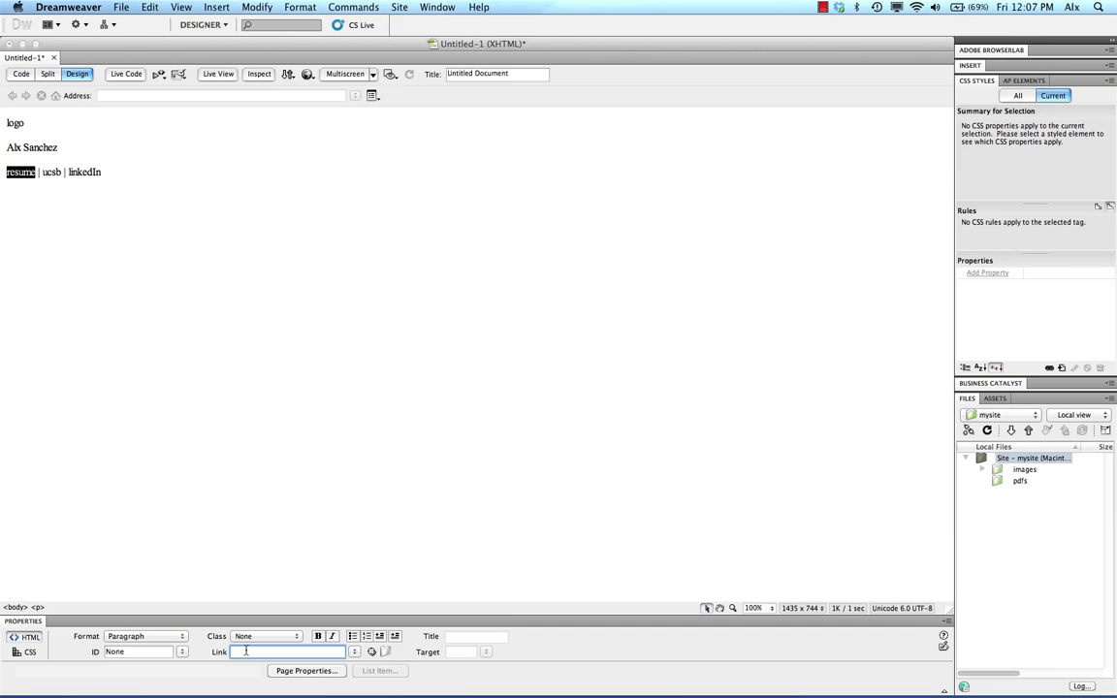
type("resume.html")
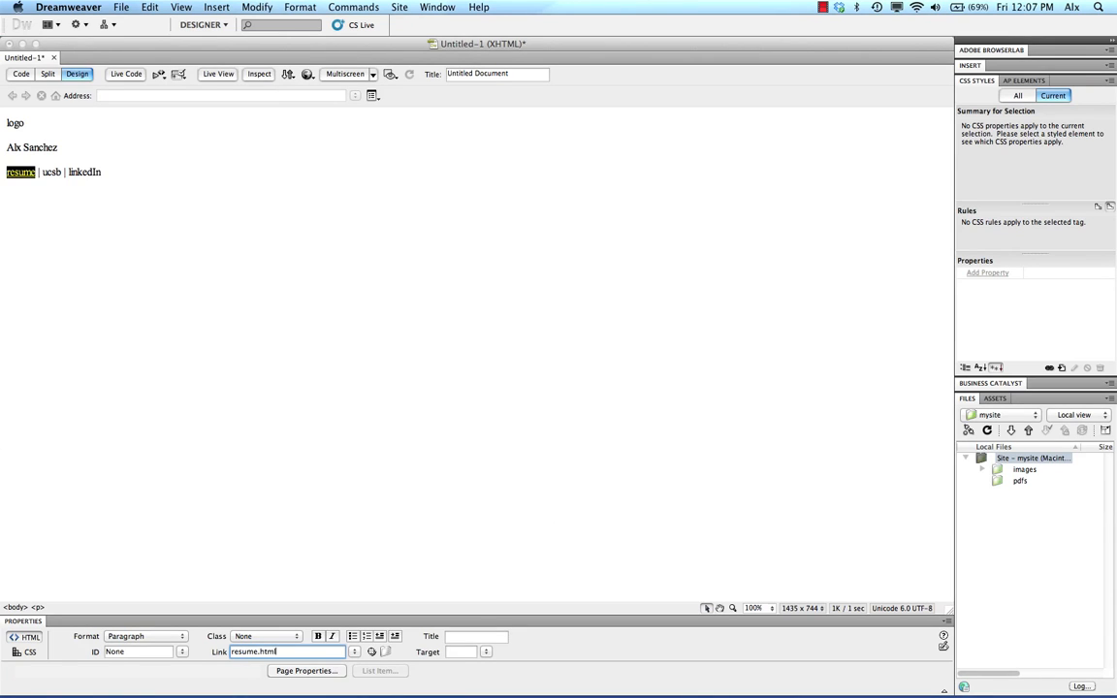
left_click(202, 447)
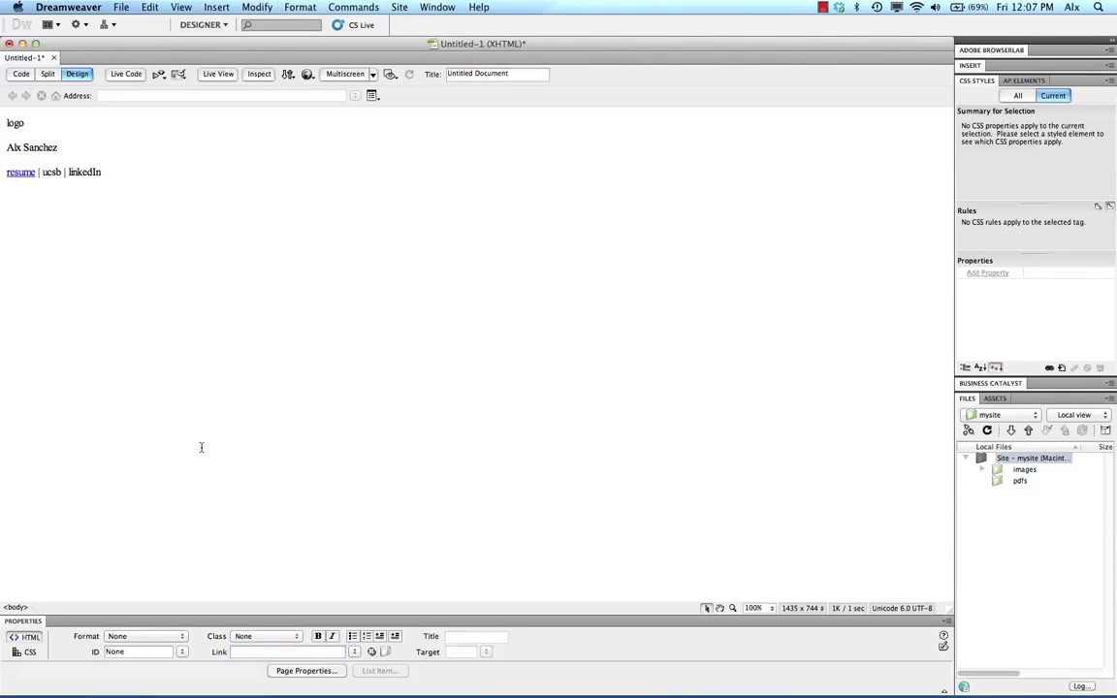
double_click(53, 173)
left_click(280, 653)
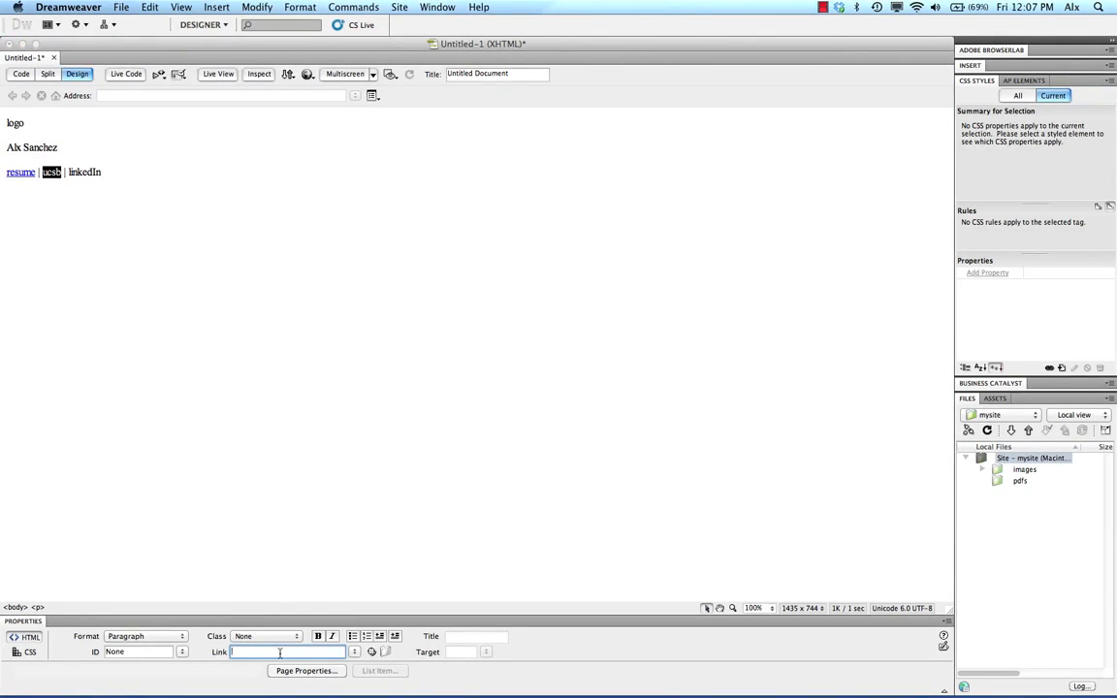
type("http://www.ucsb.edu")
mouse_move(267, 695)
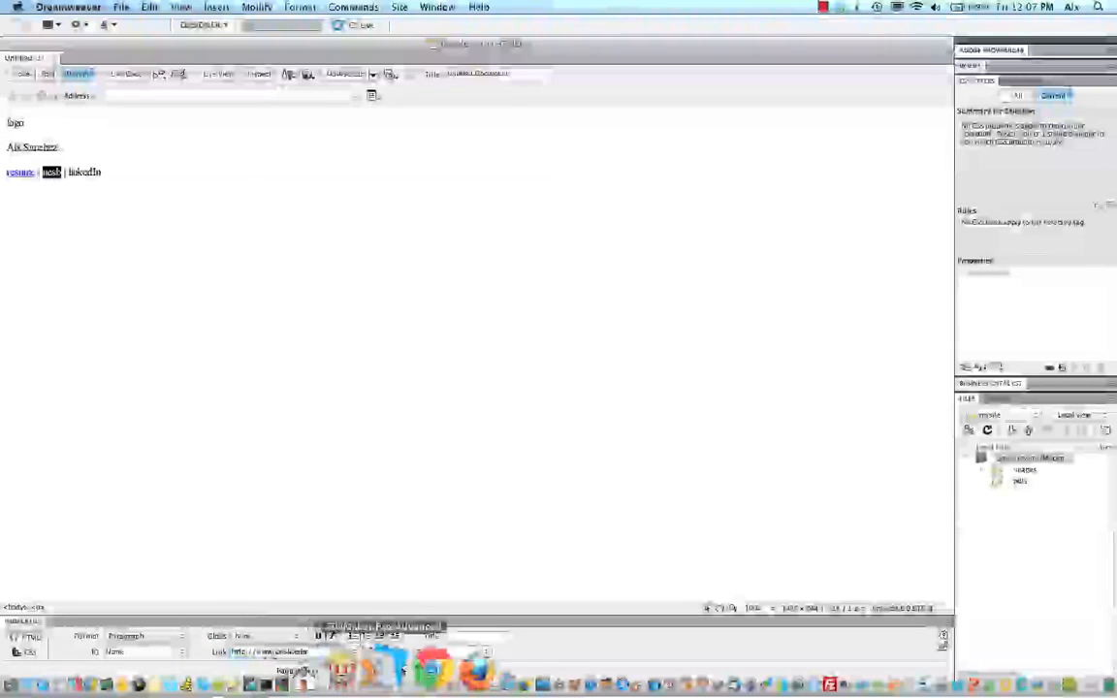
left_click(430, 668)
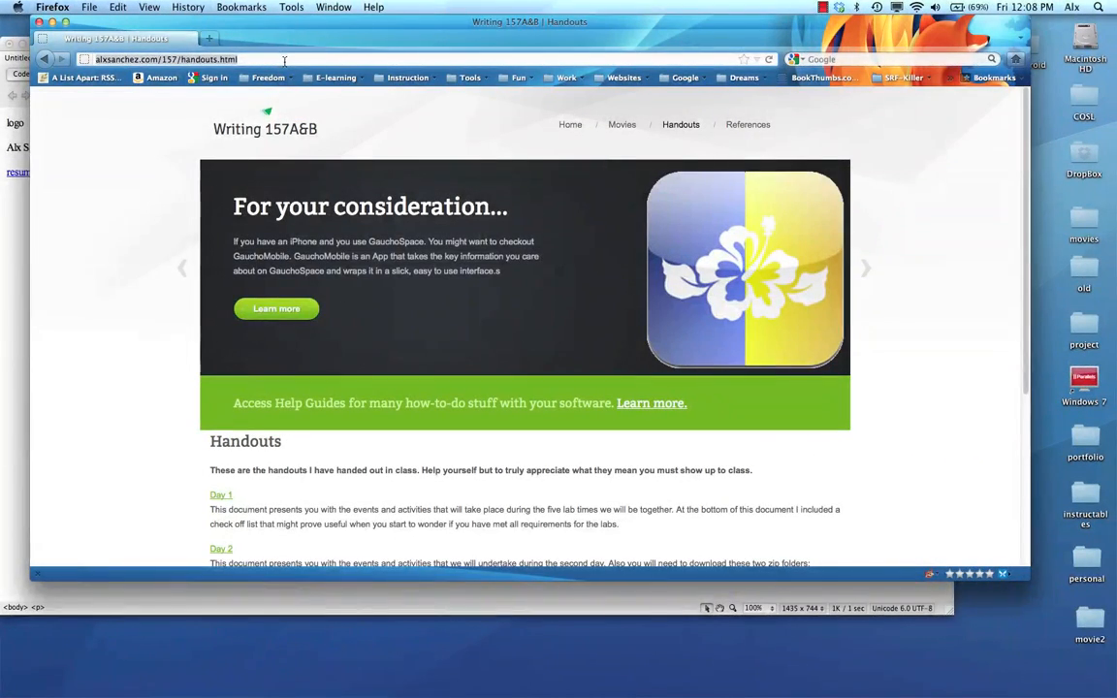
left_click(14, 215)
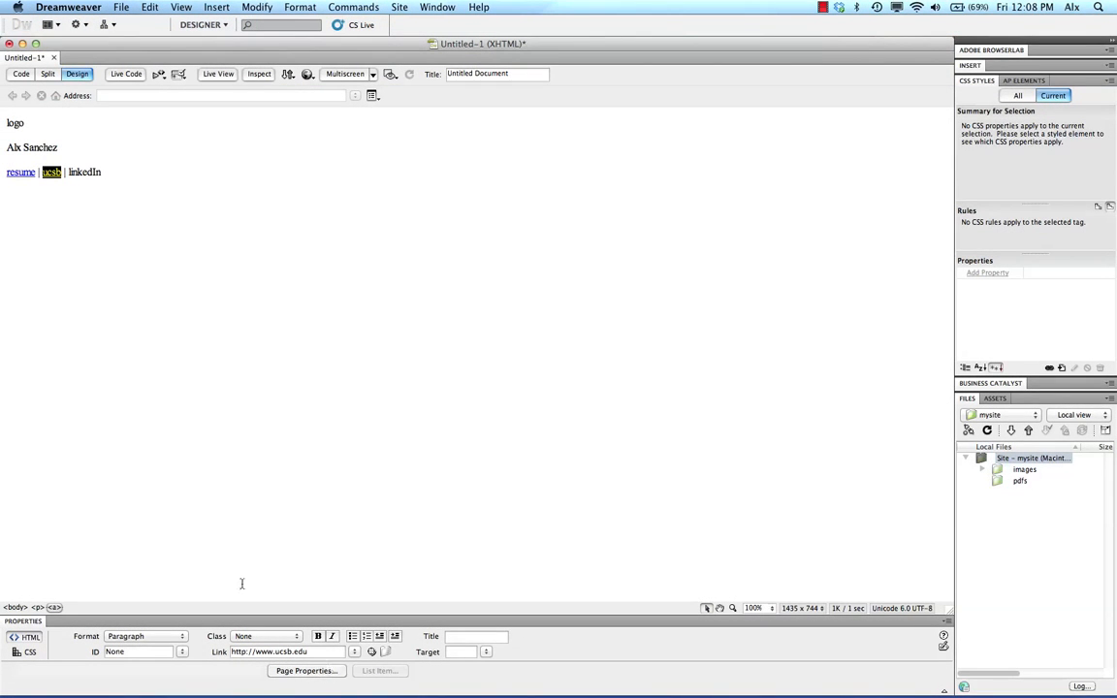
left_click(315, 653)
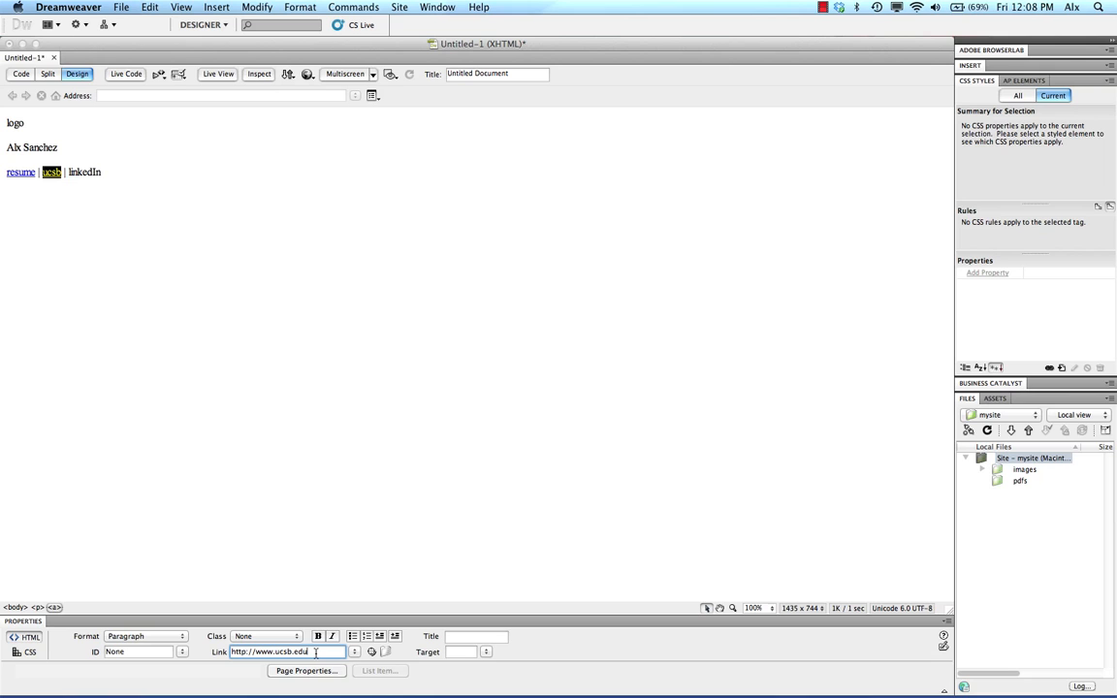
Give the word linkedIn a placeholder link of #.
left_click(88, 172)
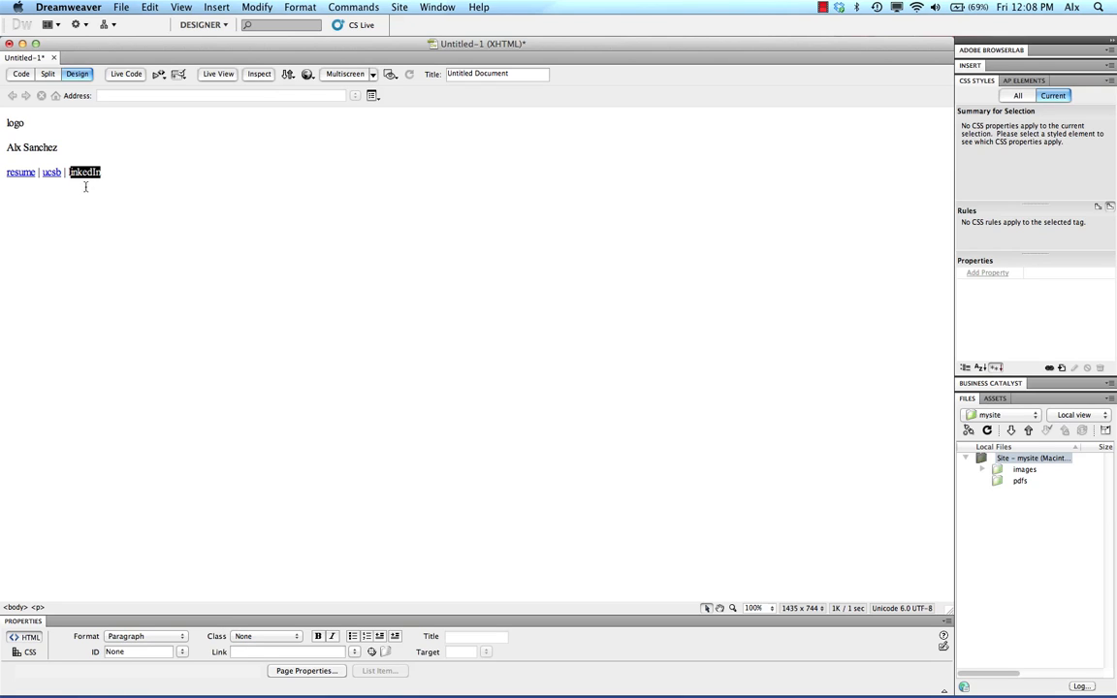
left_click(259, 652)
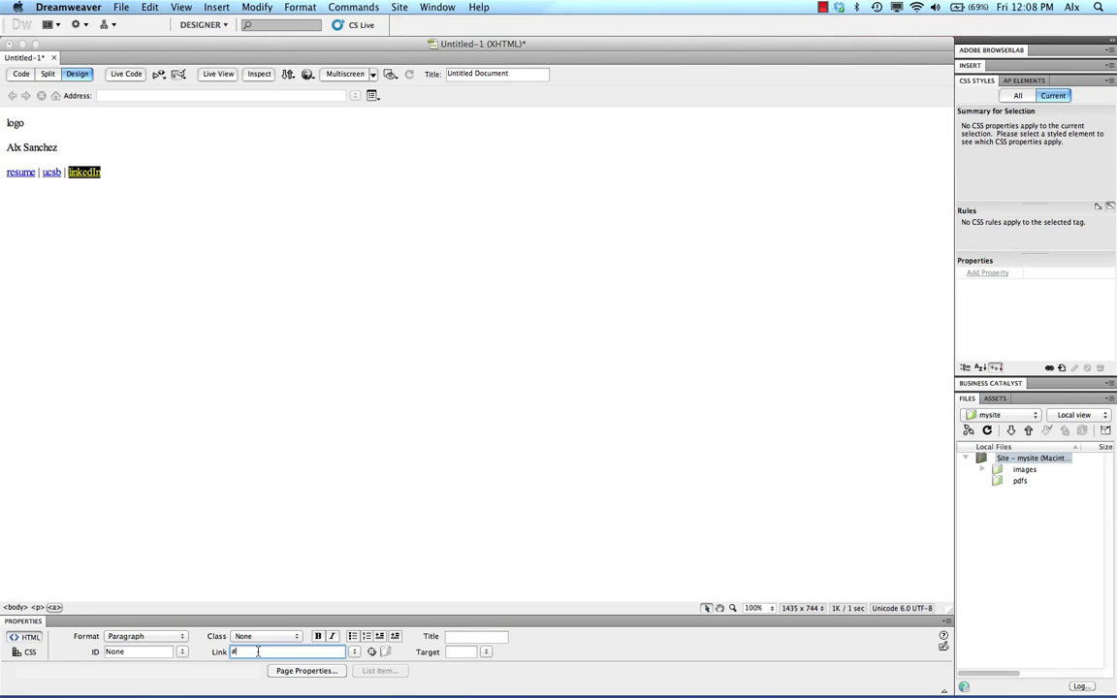
left_click(71, 184)
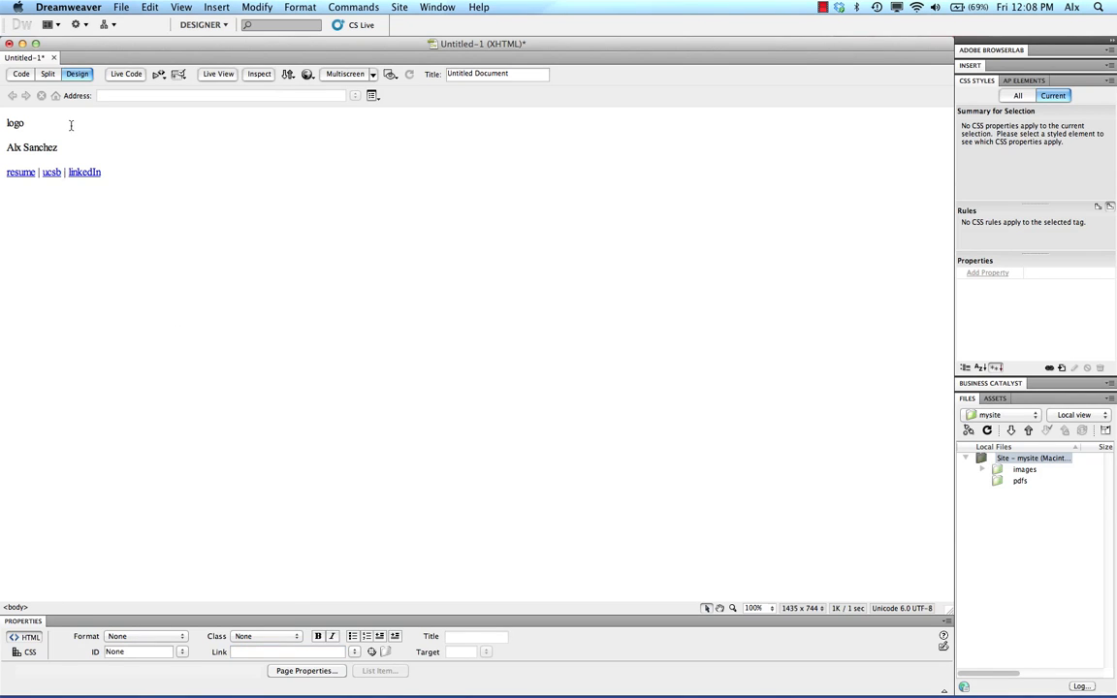
Apply the Georgia, Times New Roman font set to the name line through a new class rule called title, defined in this document only.
left_click_drag(65, 147, 1, 146)
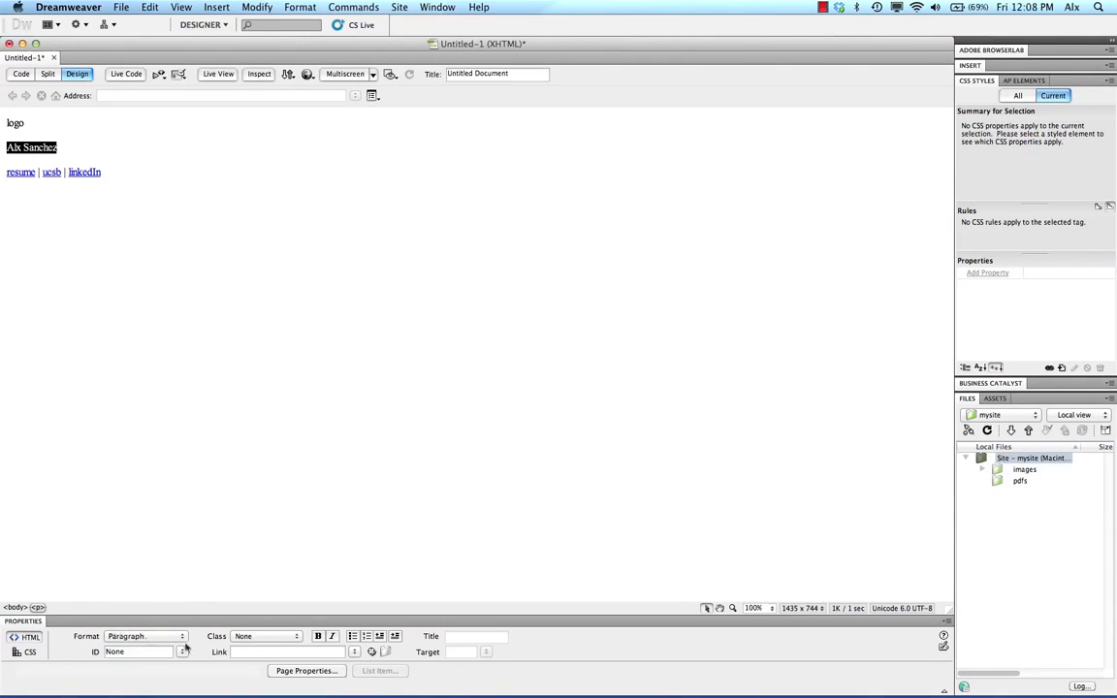
left_click(27, 653)
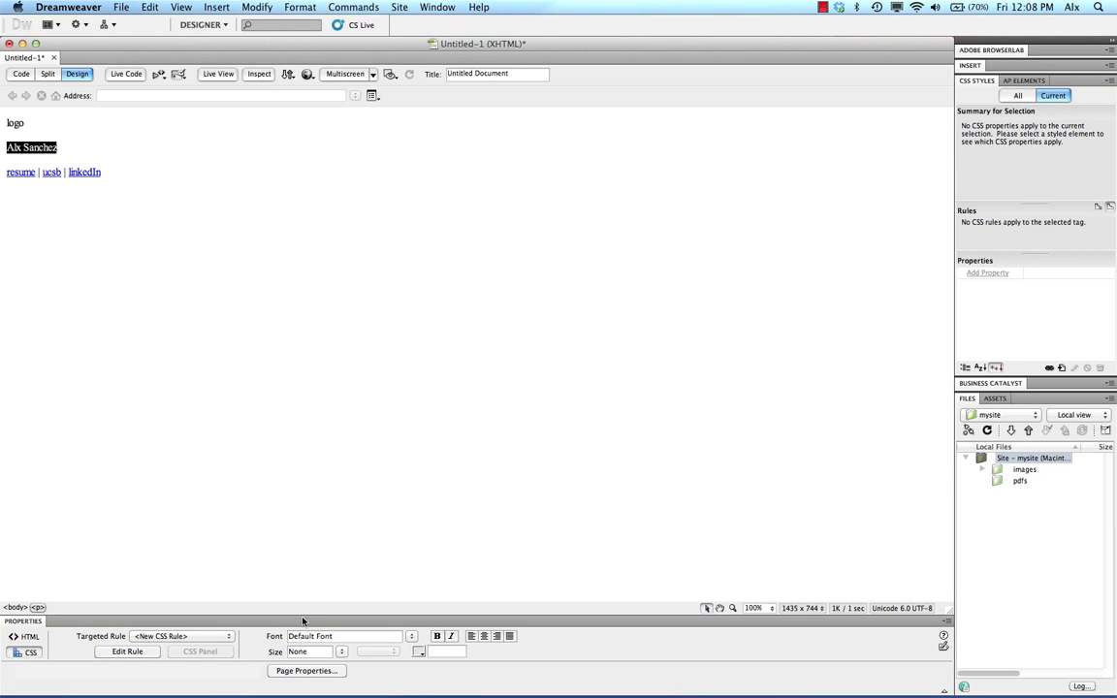
left_click(414, 638)
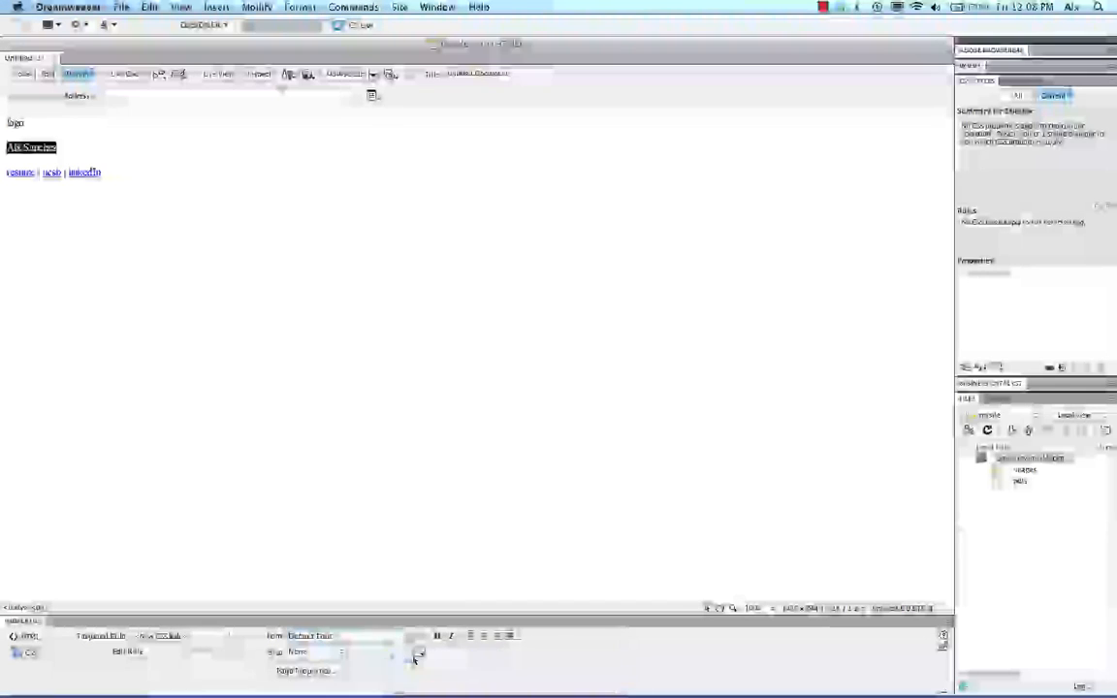
left_click(415, 659)
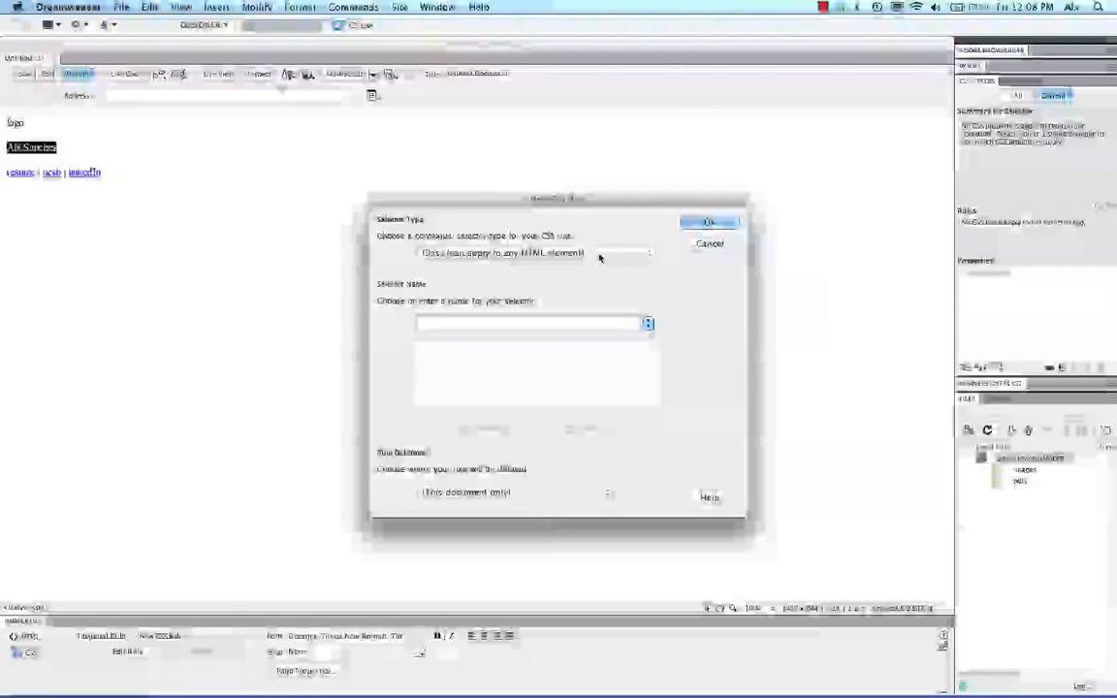
type("title")
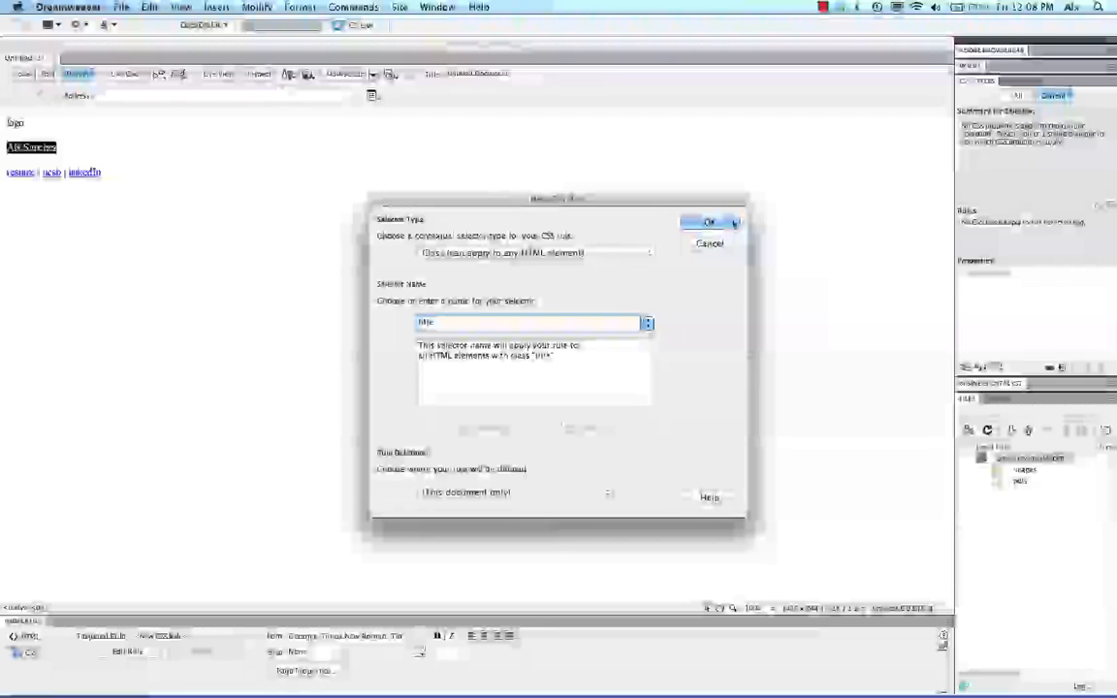
left_click(694, 225)
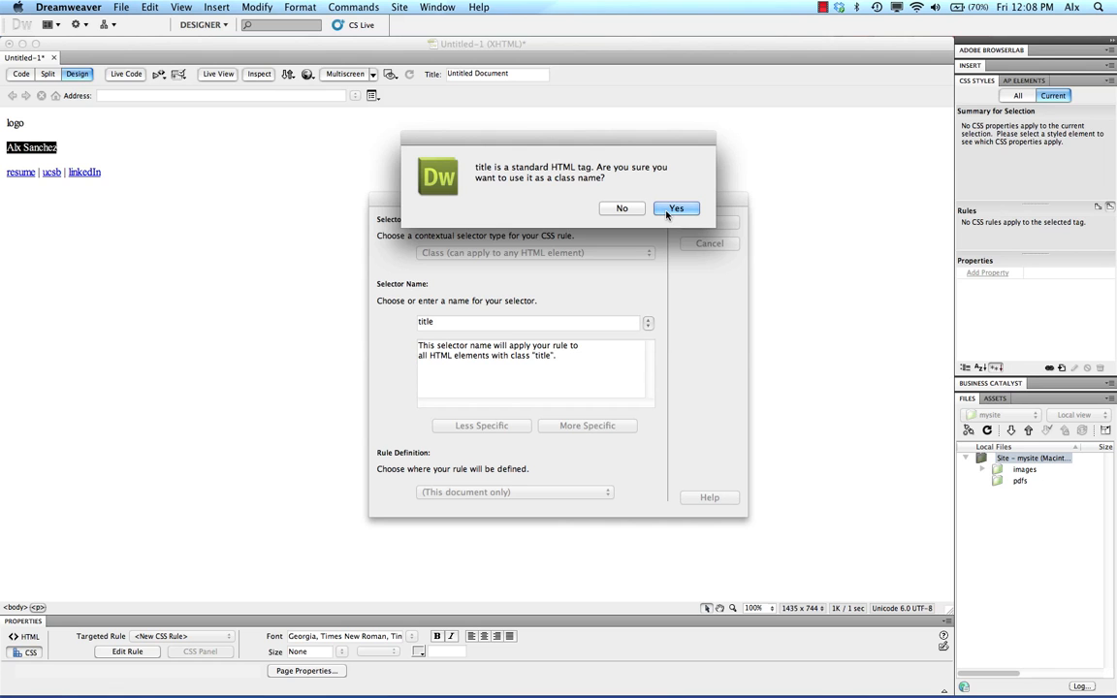
left_click(676, 209)
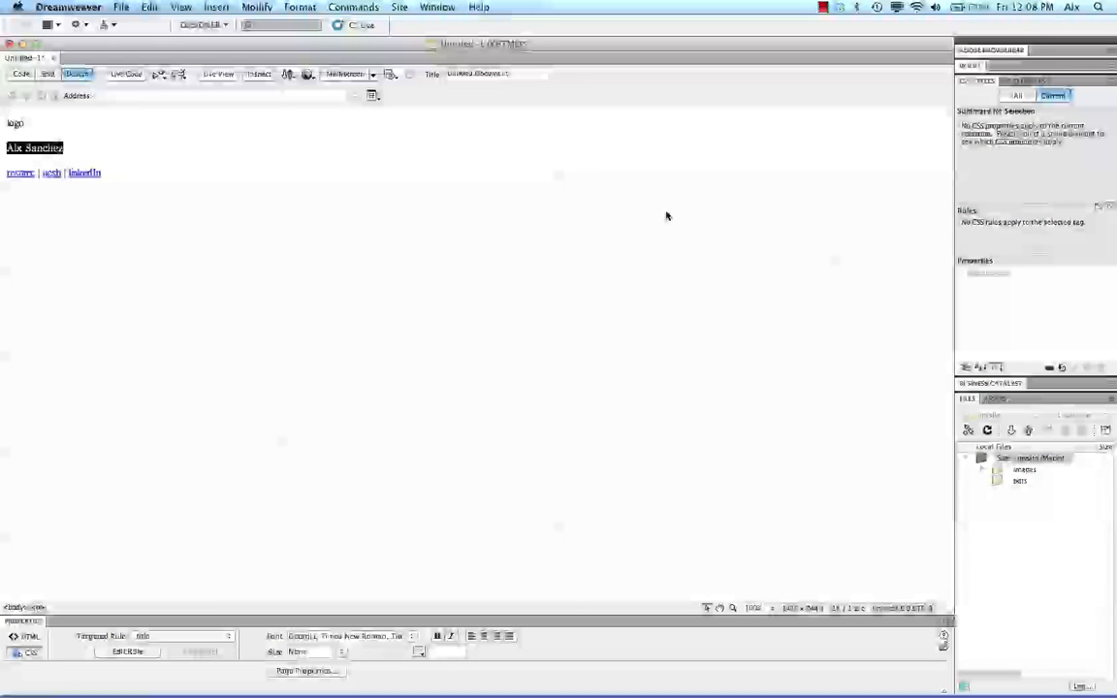
Set the font size of the name line's title rule to 36 px.
left_click(340, 656)
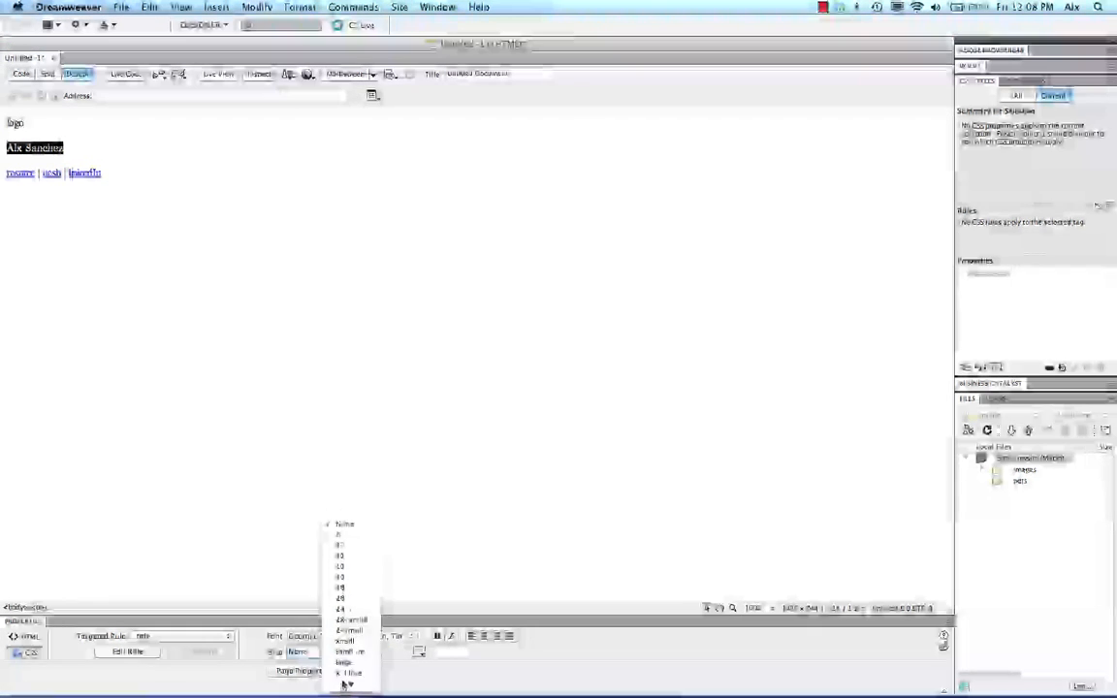
left_click(340, 598)
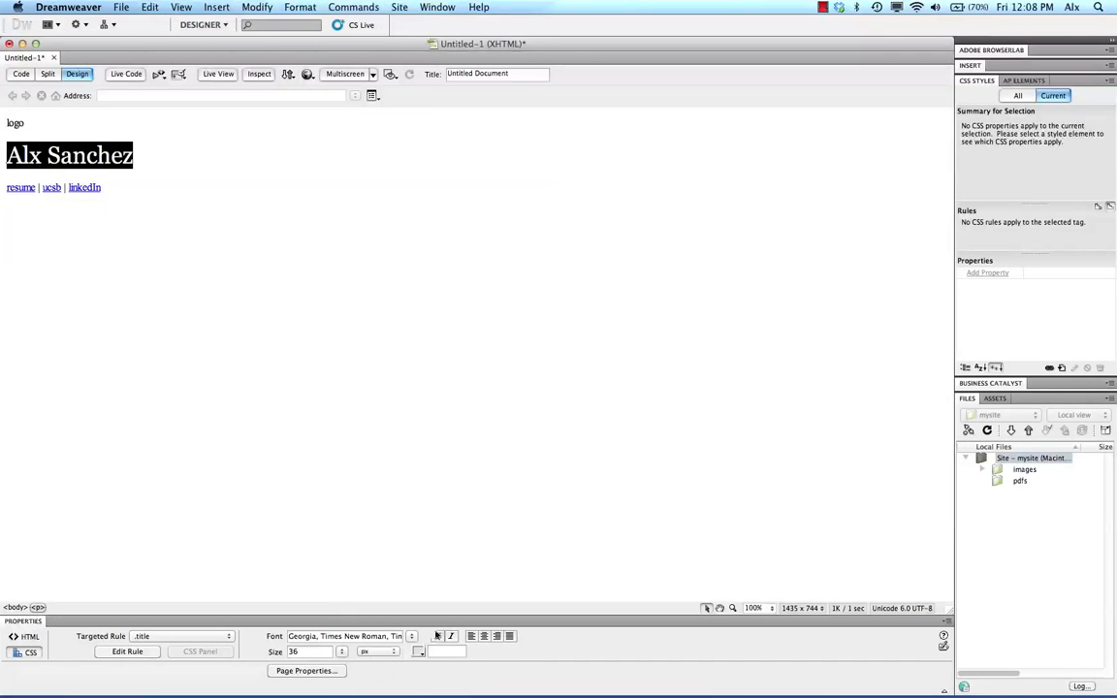
left_click(150, 350)
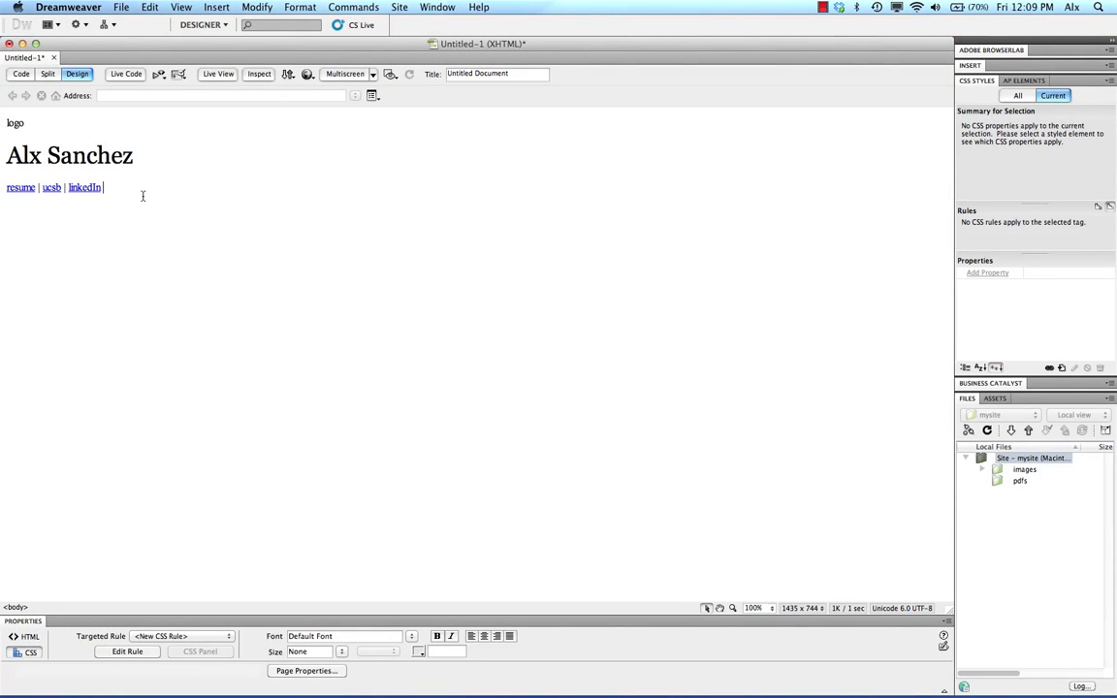
Centre the logo, name and links lines through a new compound rule for body p, defined in this document only.
left_click_drag(142, 196, 4, 120)
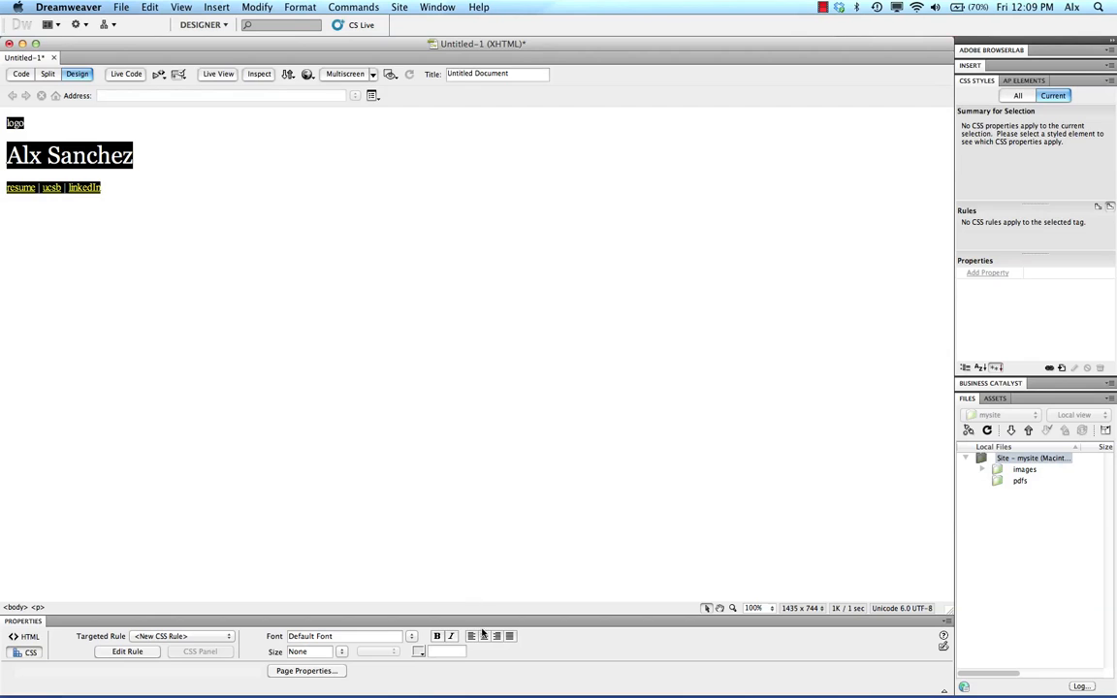
left_click(484, 637)
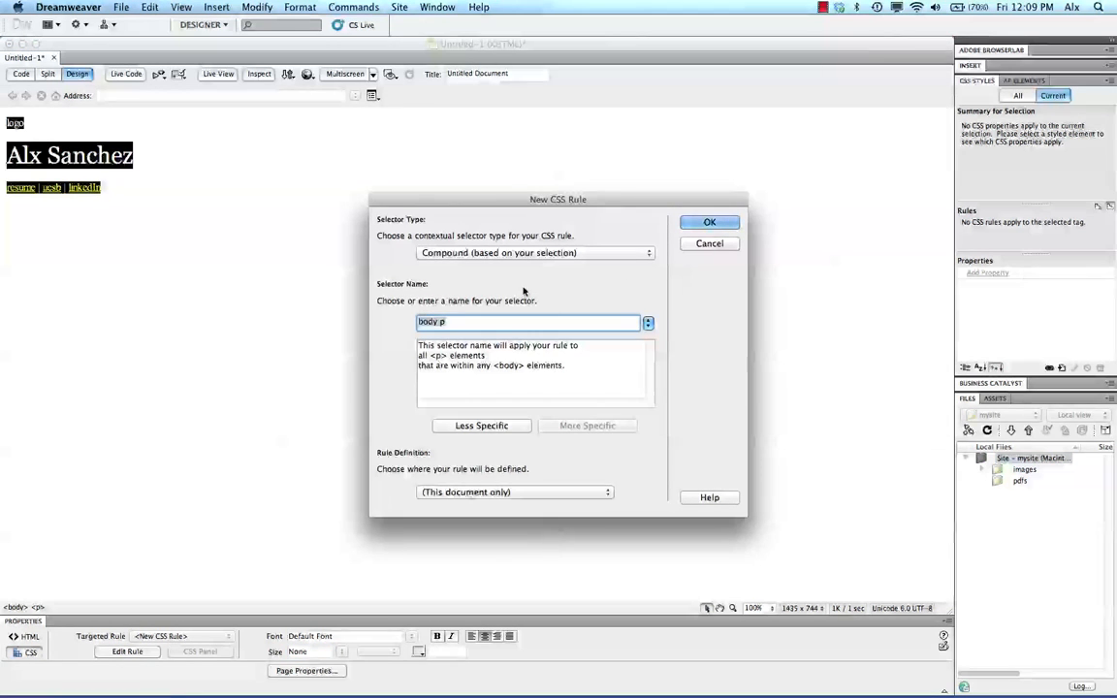
left_click(709, 223)
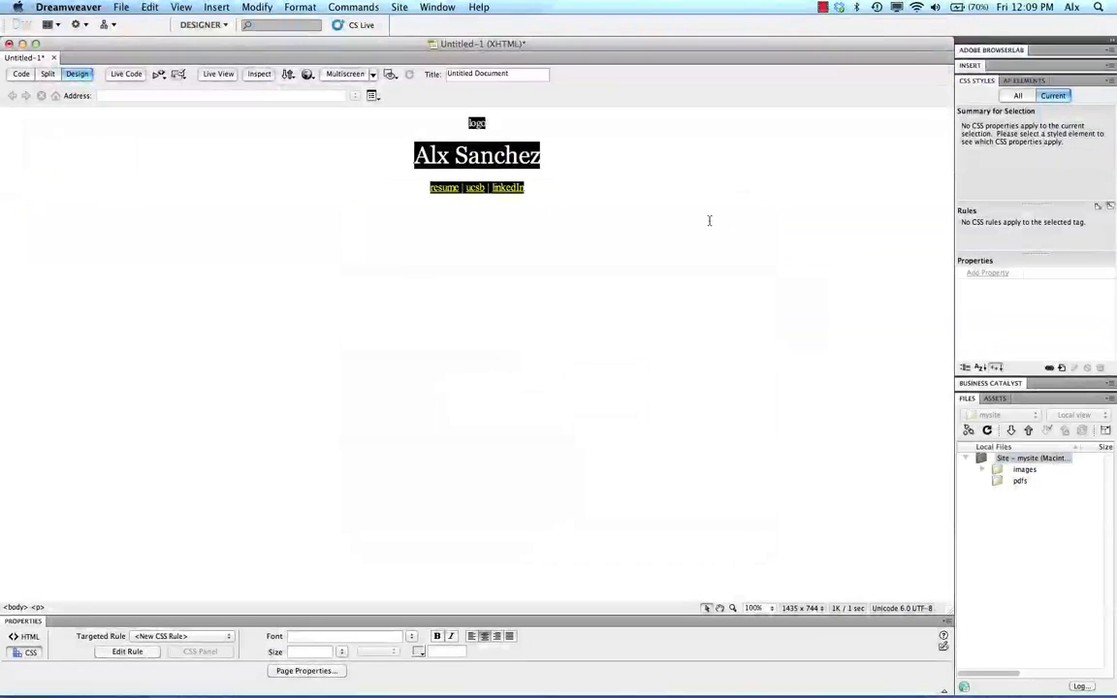
left_click(521, 157)
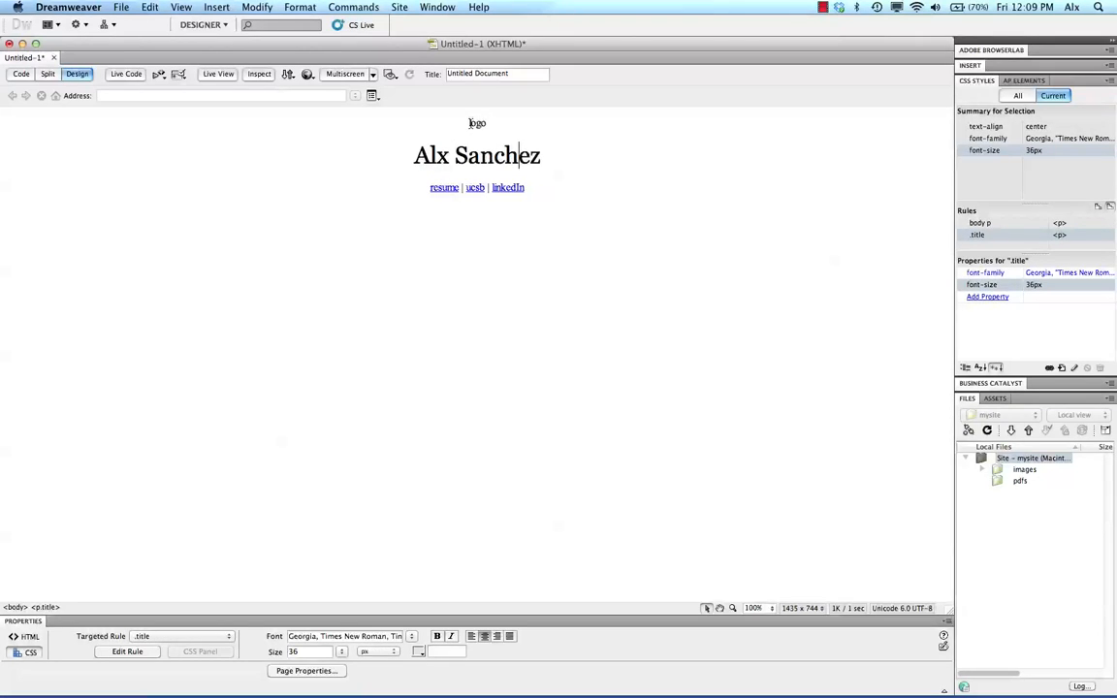
left_click(474, 125)
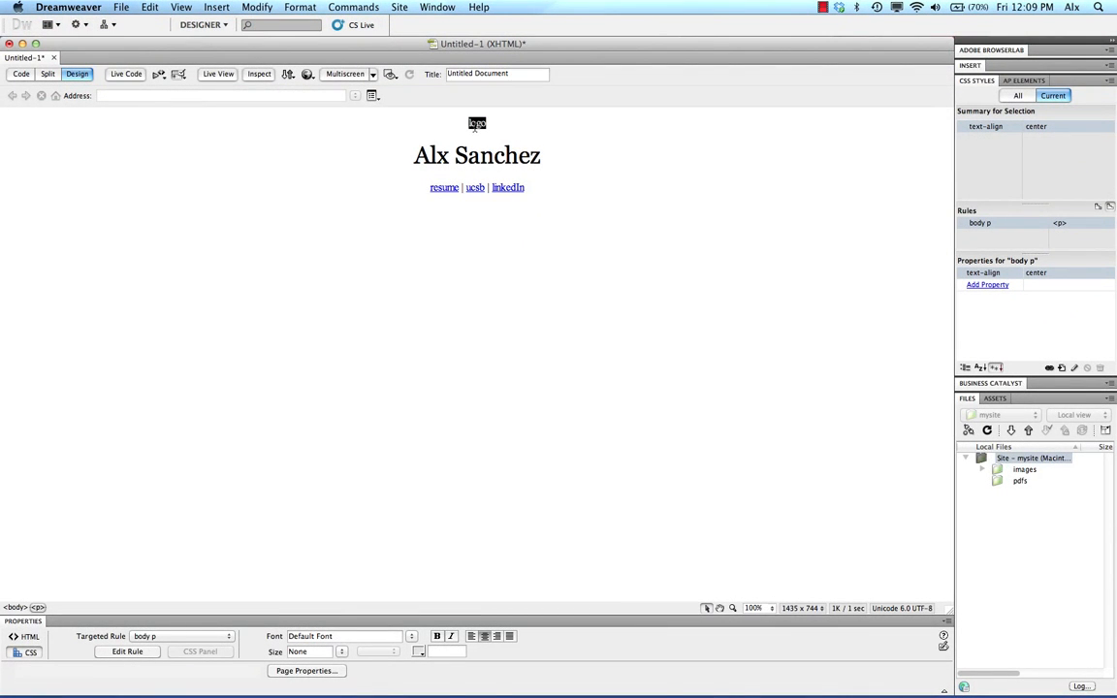
Save the page as index.html in the site folder.
left_click(122, 6)
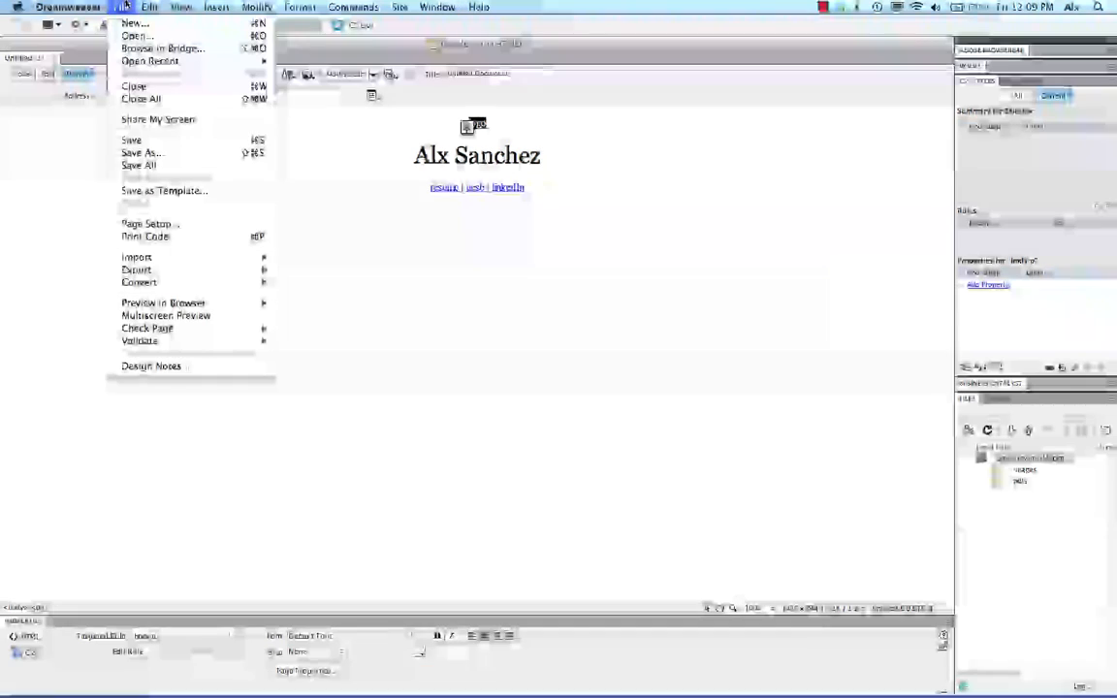
left_click(142, 154)
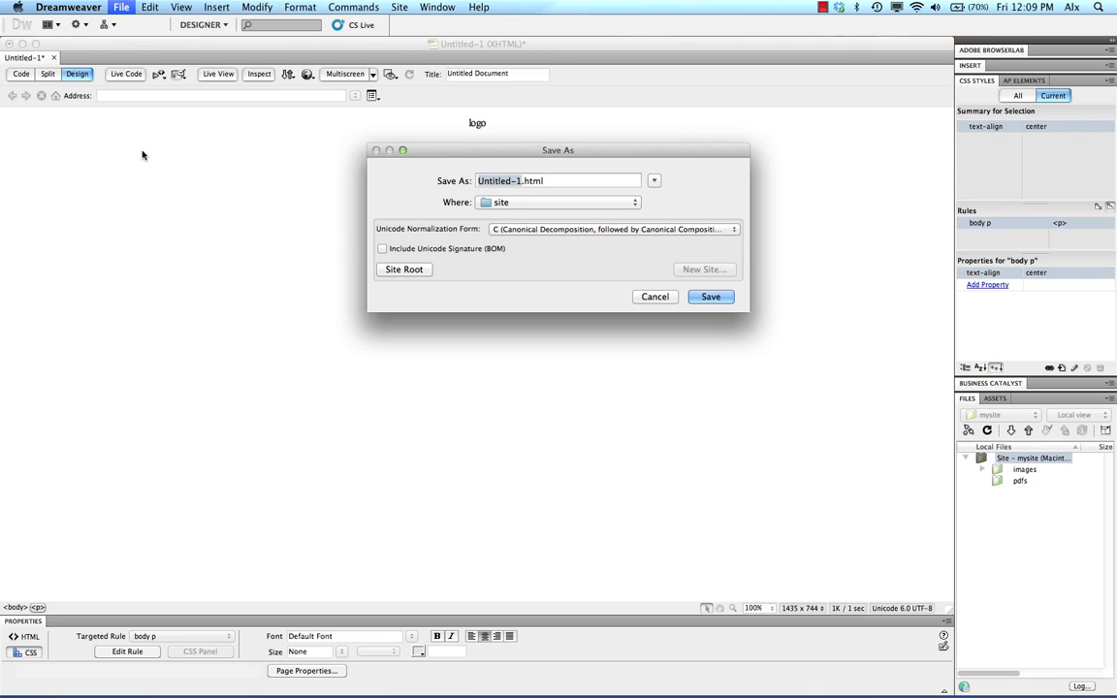
type("index")
left_click(709, 295)
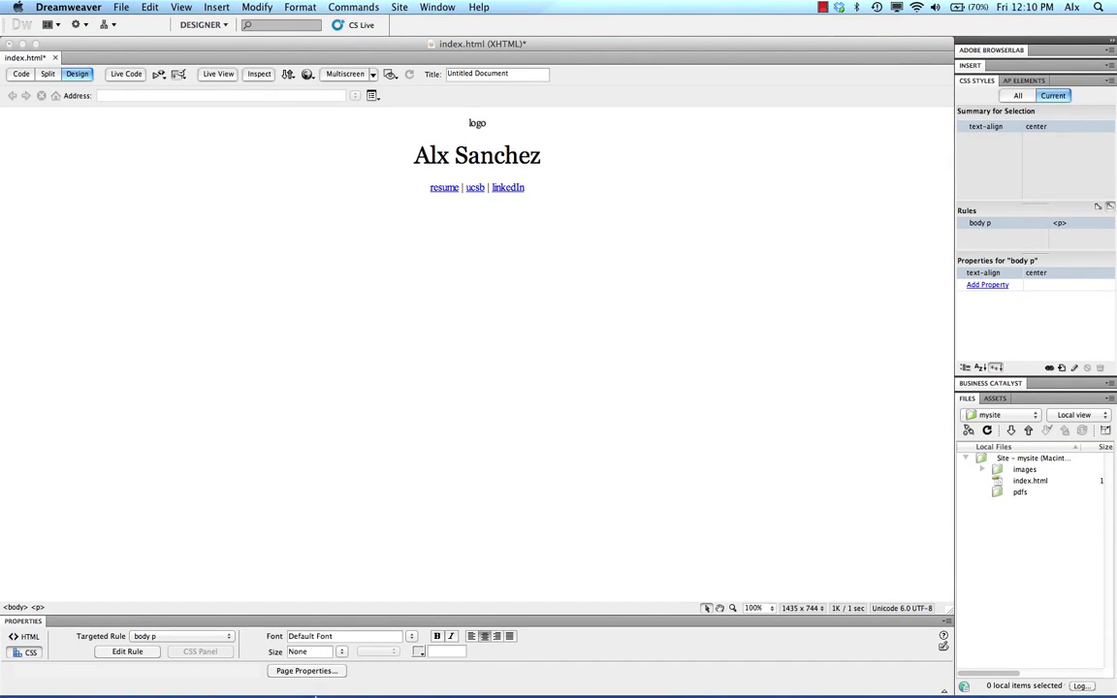
Quit Dreamweaver, saving the changes to index.html.
mouse_move(291, 687)
left_click(70, 7)
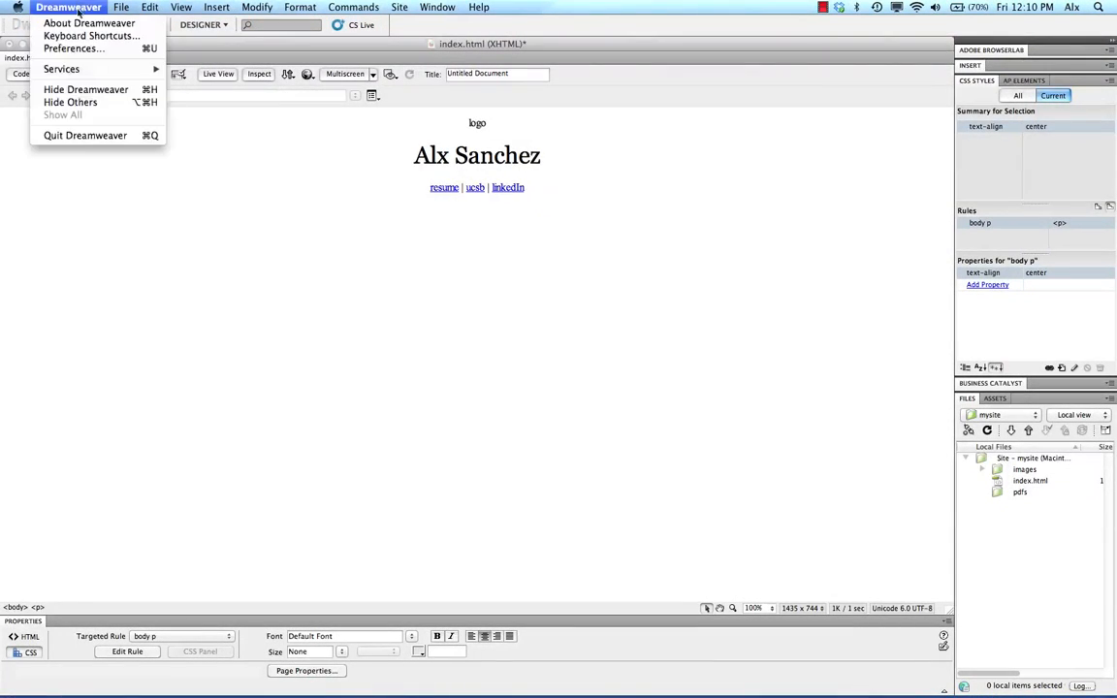
left_click(82, 136)
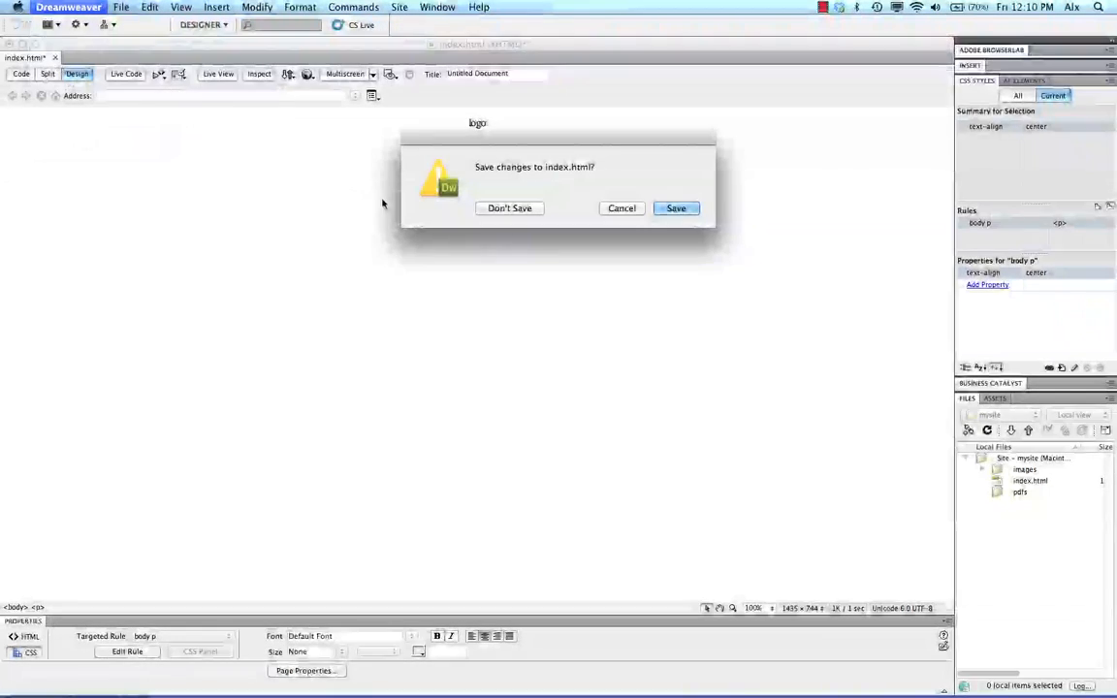
left_click(674, 209)
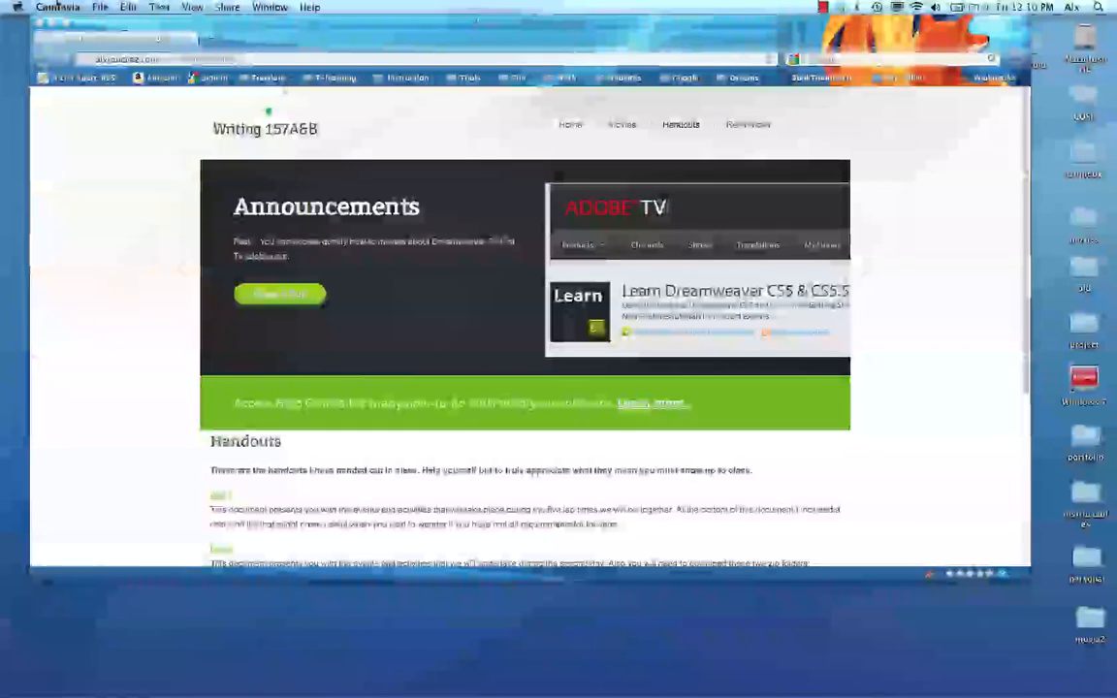
Clear the browser window from the desktop and open the logo file from the site's images folder in Photoshop.
left_click(53, 24)
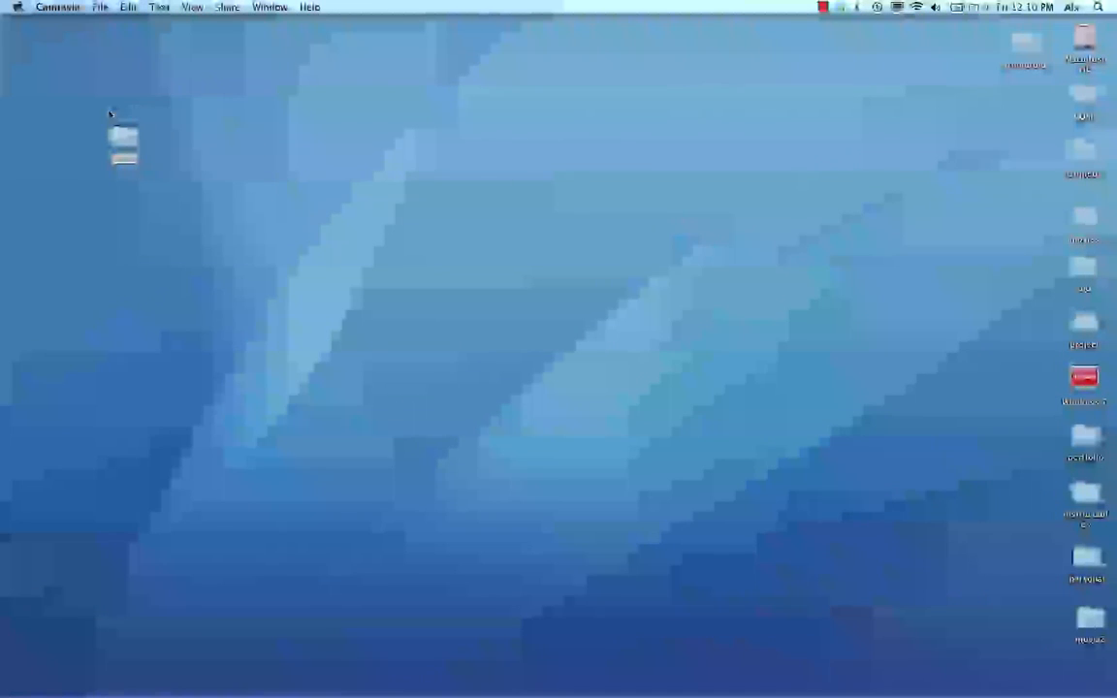
double_click(123, 141)
left_click(413, 268)
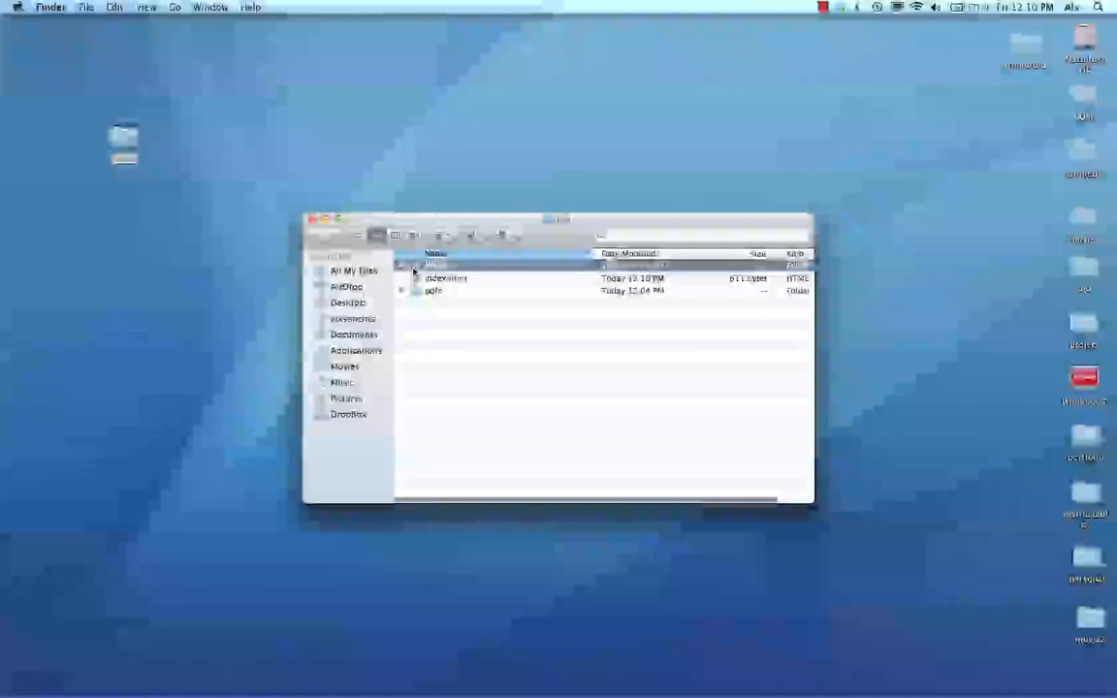
double_click(413, 268)
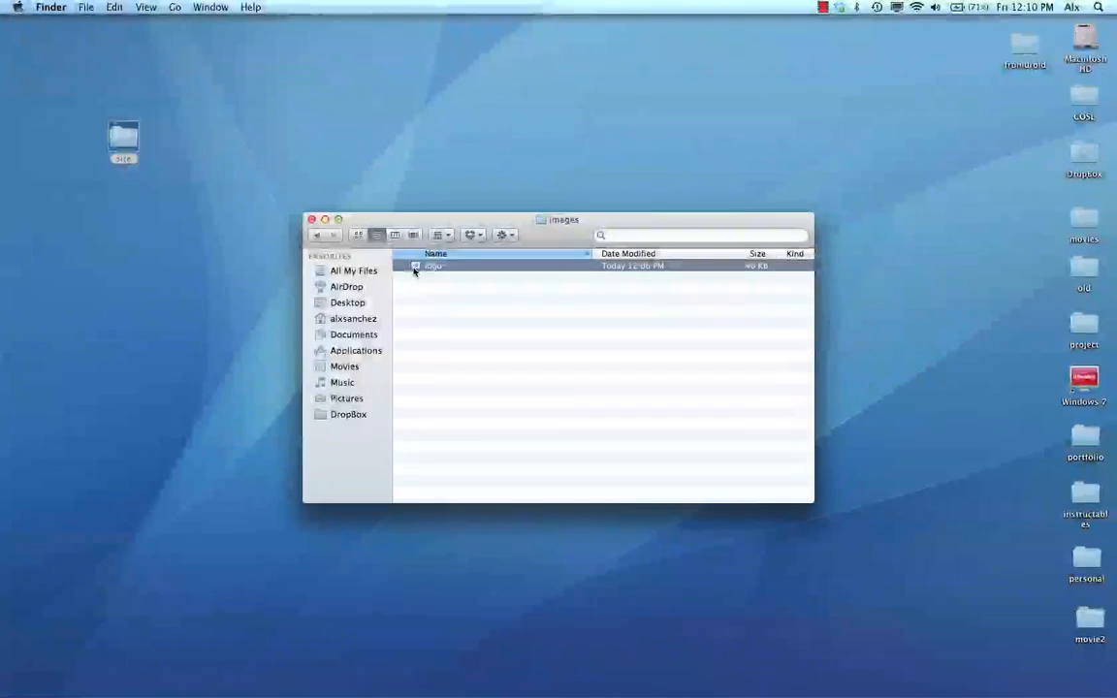
right_click(415, 270)
mouse_move(427, 294)
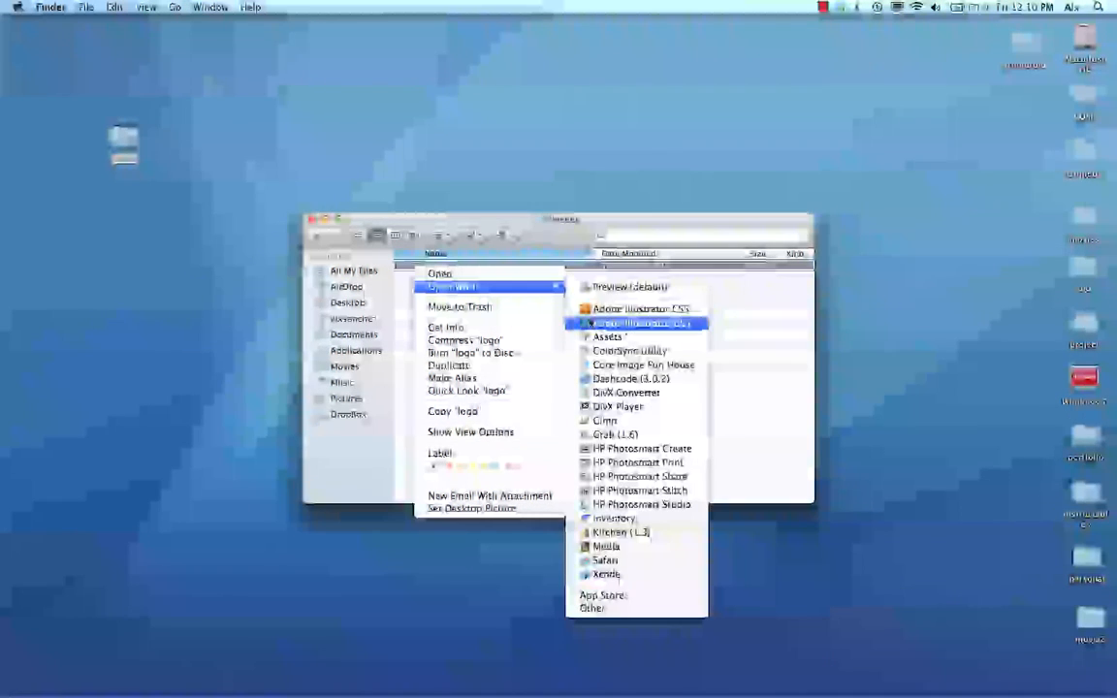
left_click(589, 323)
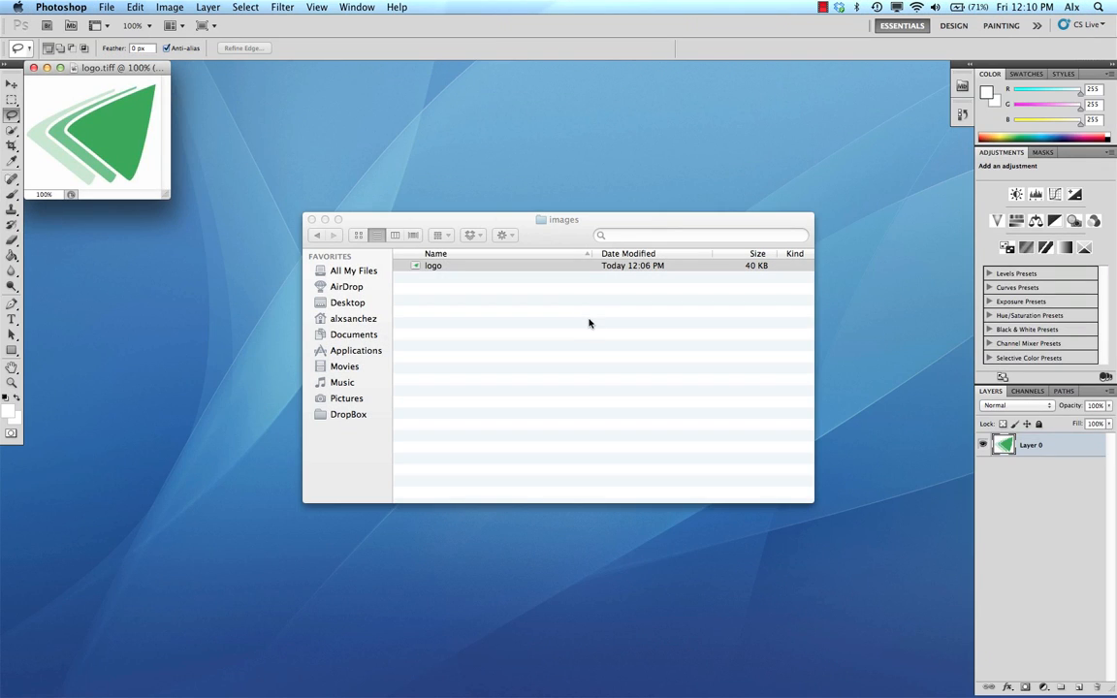
Export the logo for the web as logo.png in PNG-8 format into the images folder of the desktop's site folder.
left_click(106, 5)
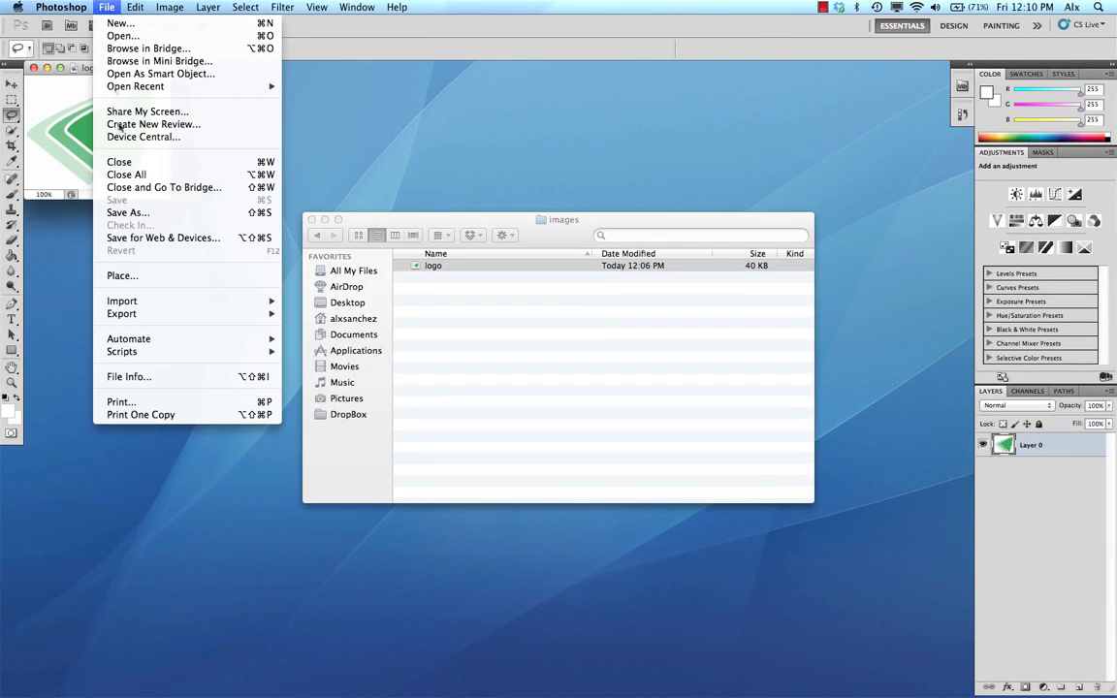
left_click(136, 238)
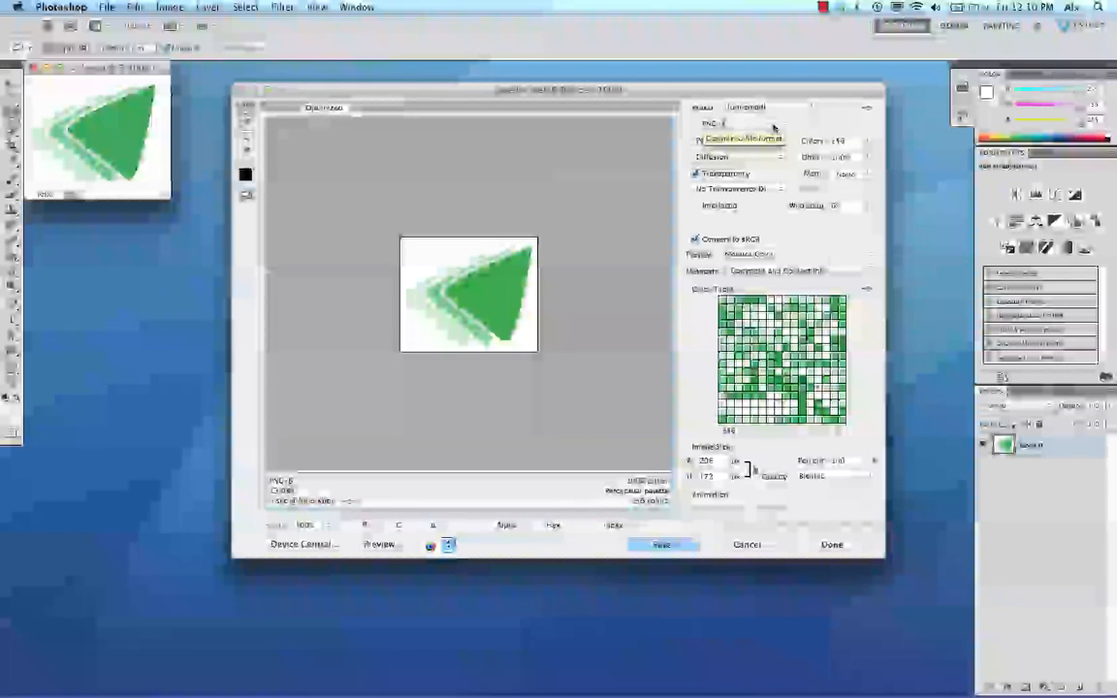
left_click(661, 544)
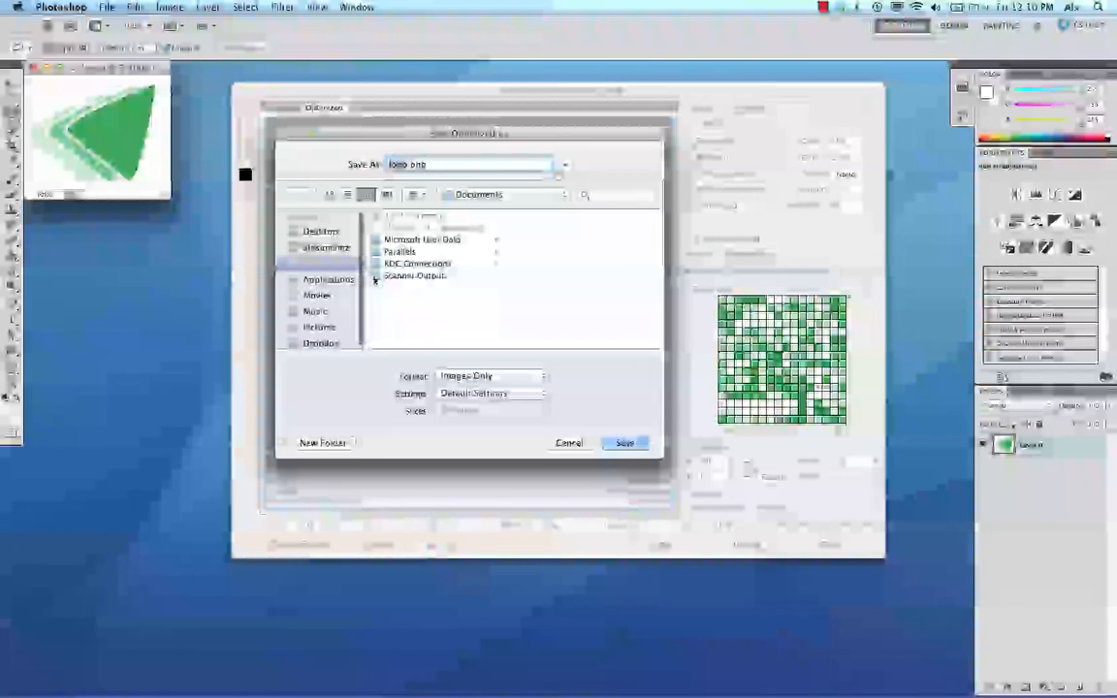
left_click(322, 231)
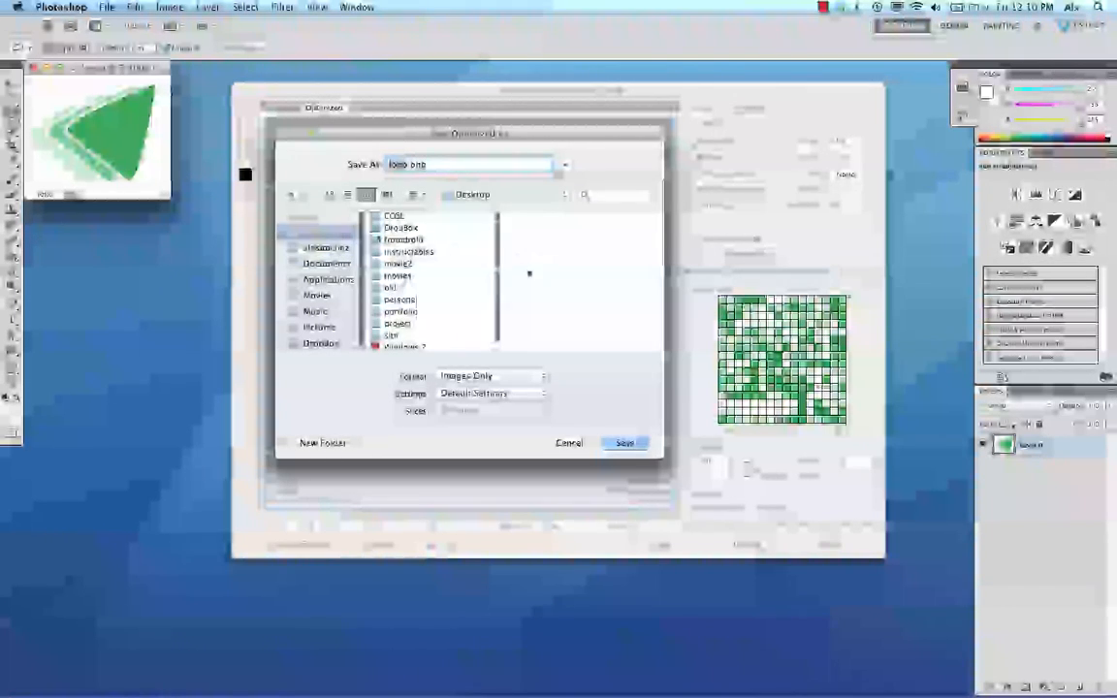
left_click(392, 335)
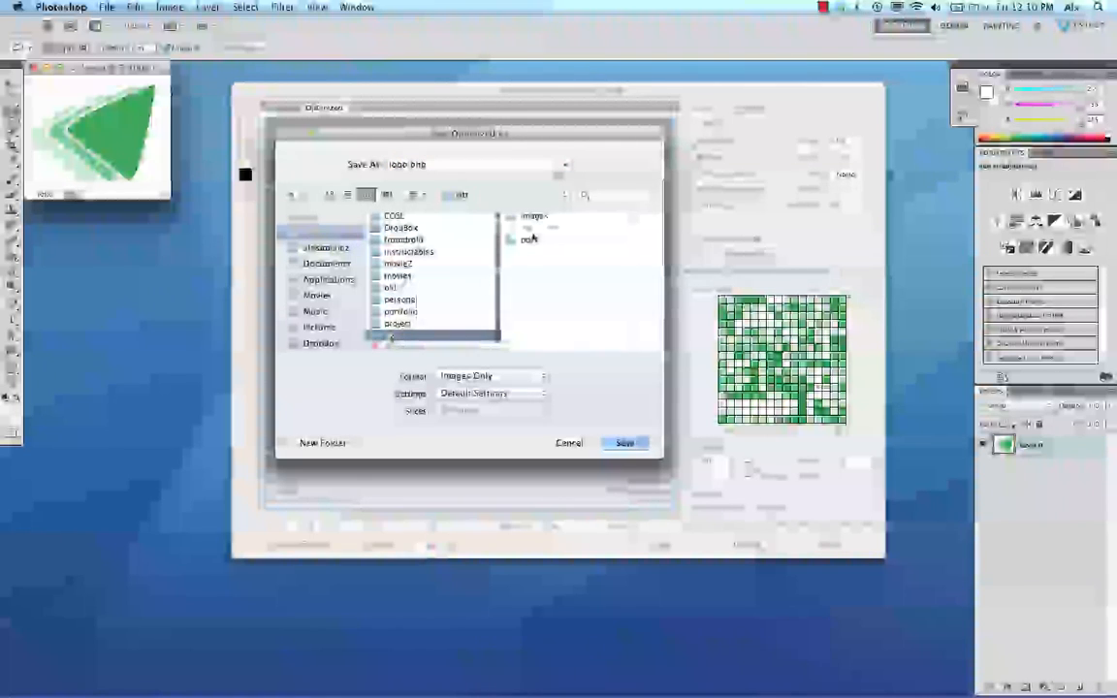
left_click(535, 216)
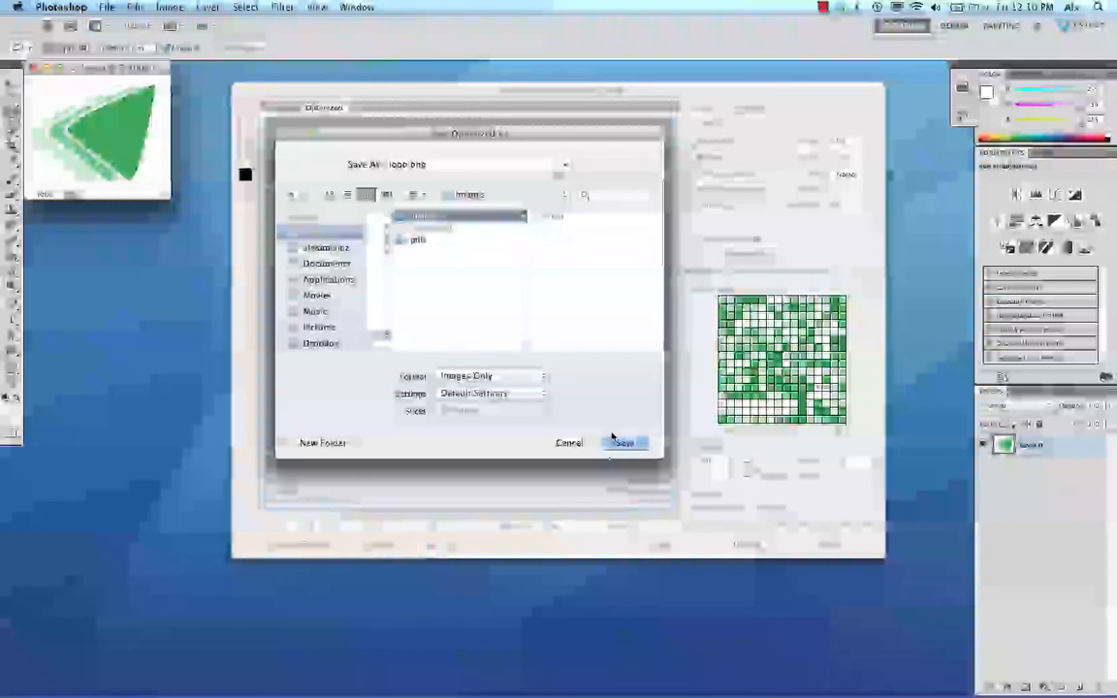
left_click(613, 442)
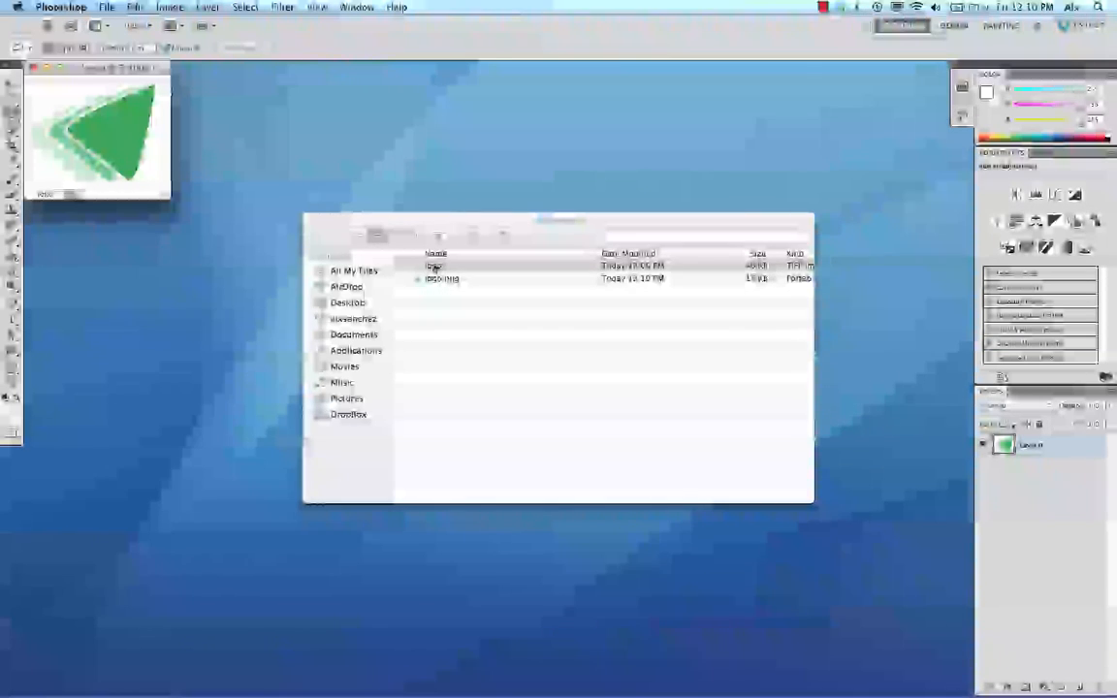
Switch to Finder and create a new folder named assets inside the site folder.
left_click(433, 269)
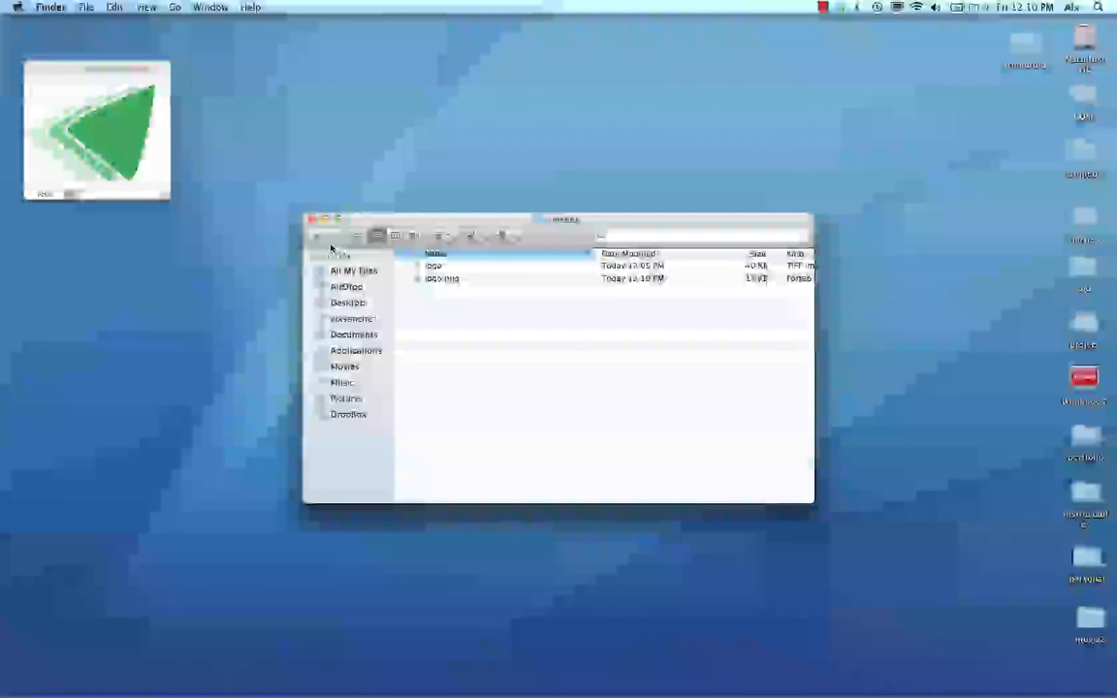
left_click(321, 241)
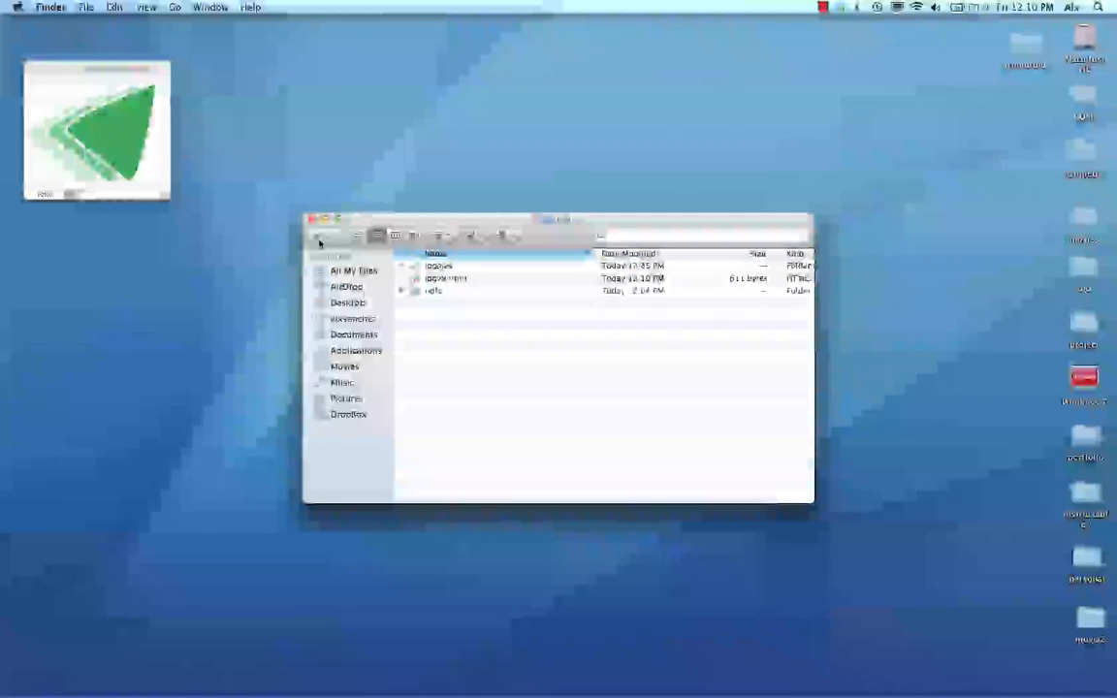
right_click(425, 369)
left_click(474, 376)
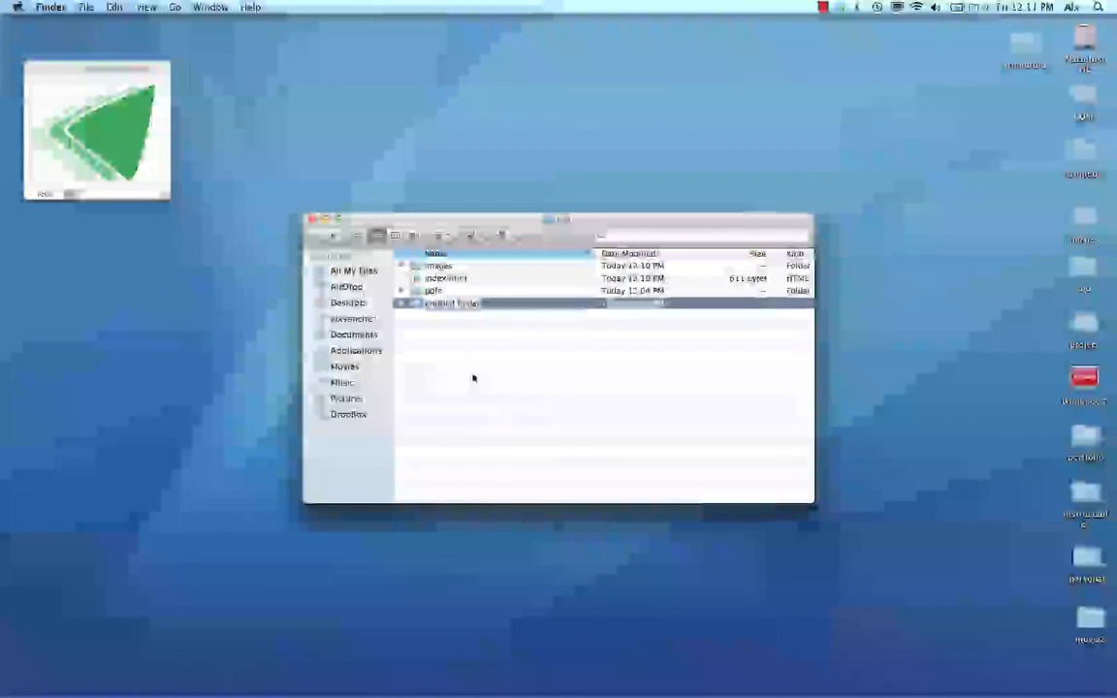
type("phwerpoints")
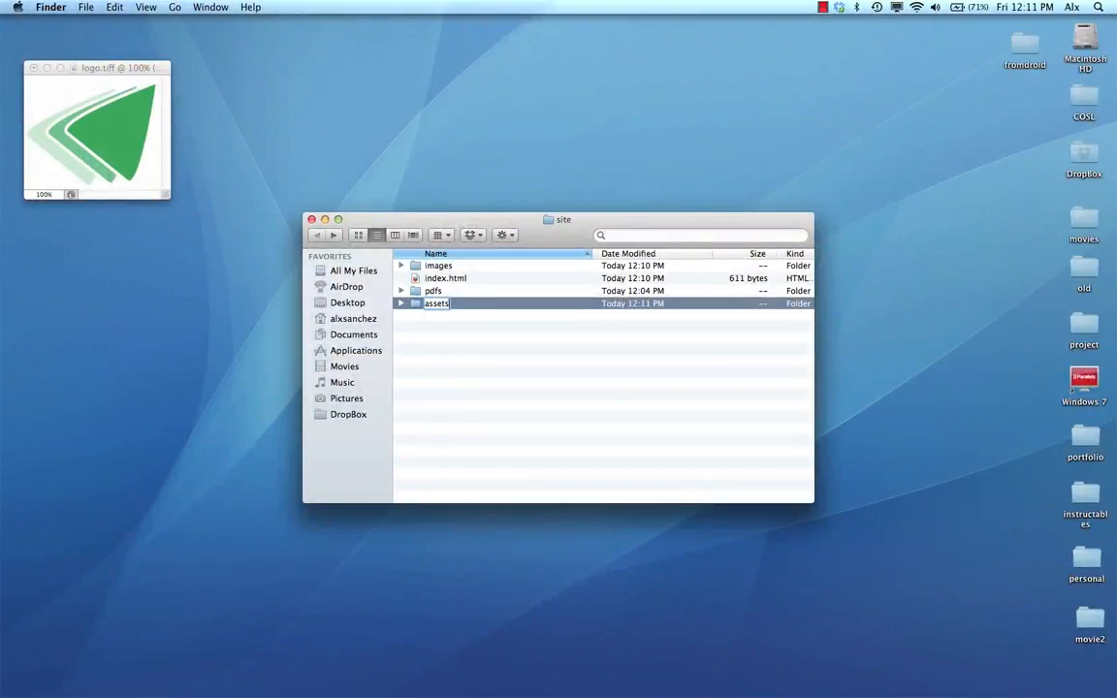
key("Return")
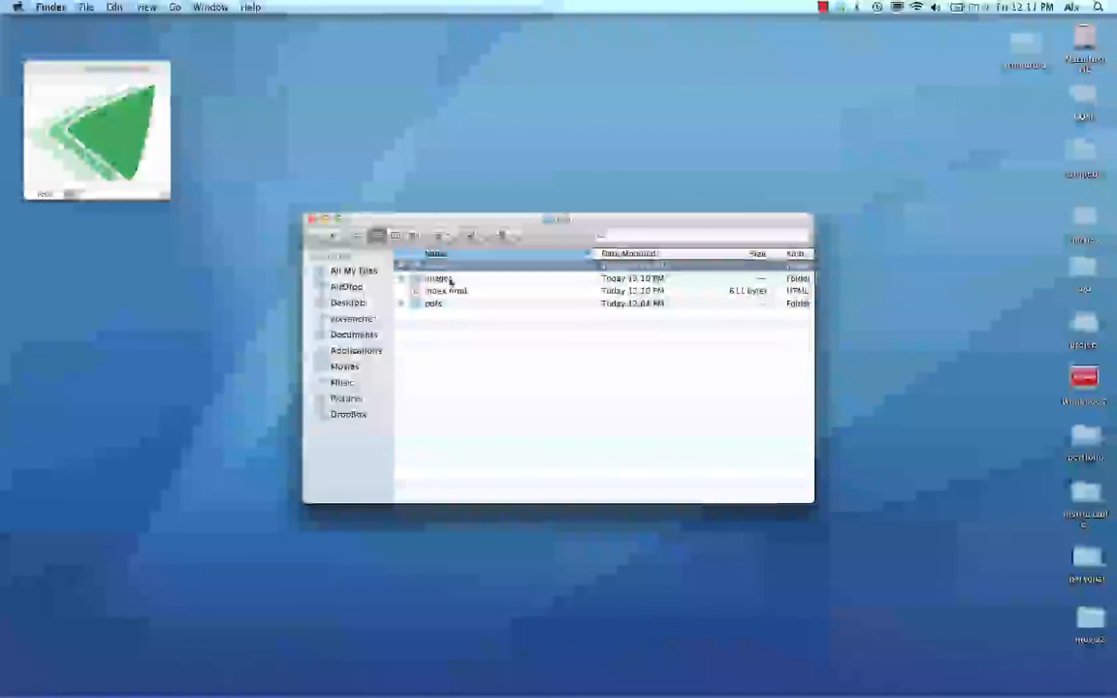
Move the original TIFF logo from the images folder into the assets folder.
left_click(400, 278)
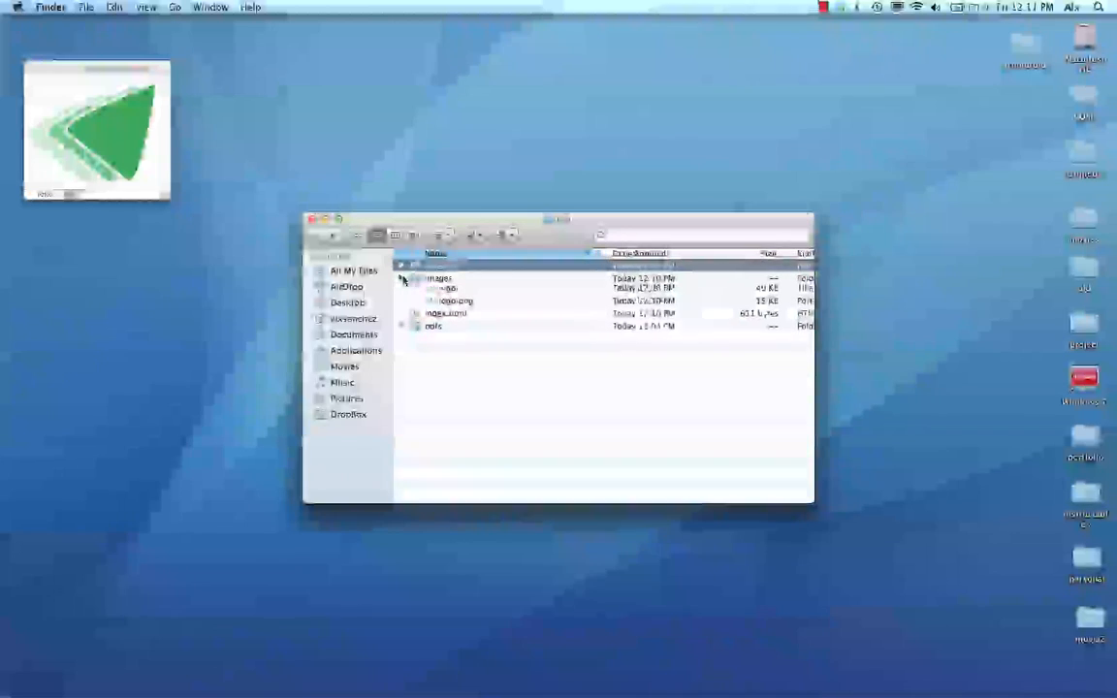
left_click(447, 291)
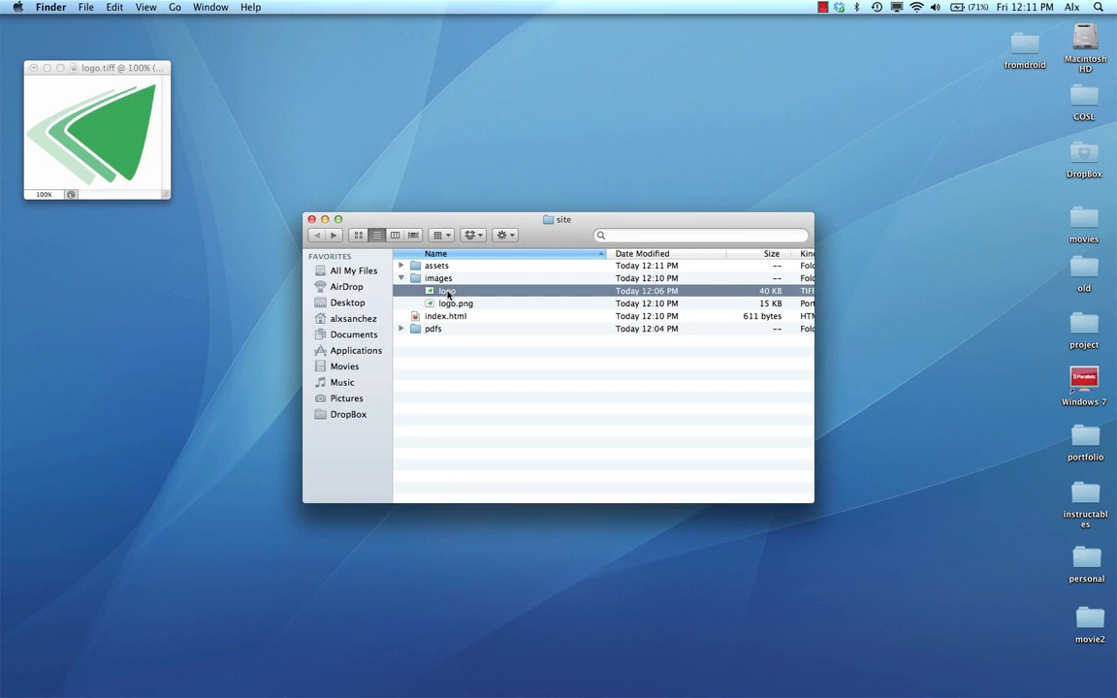
left_click_drag(447, 294, 433, 266)
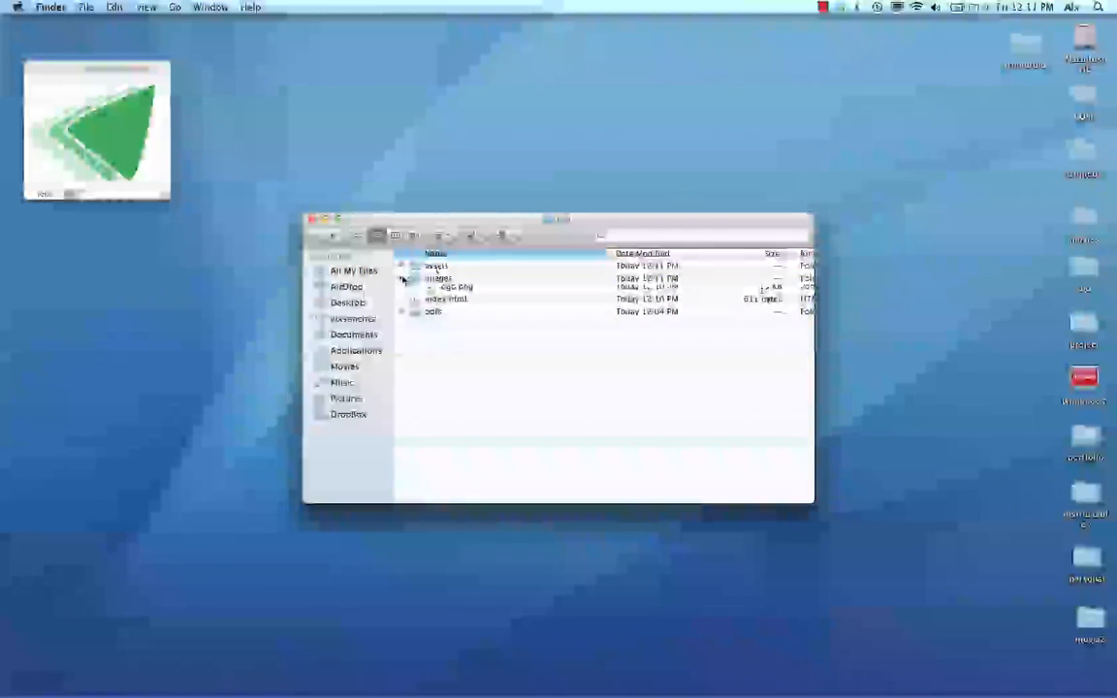
Quit Photoshop without saving changes to logo.tiff.
left_click(47, 79)
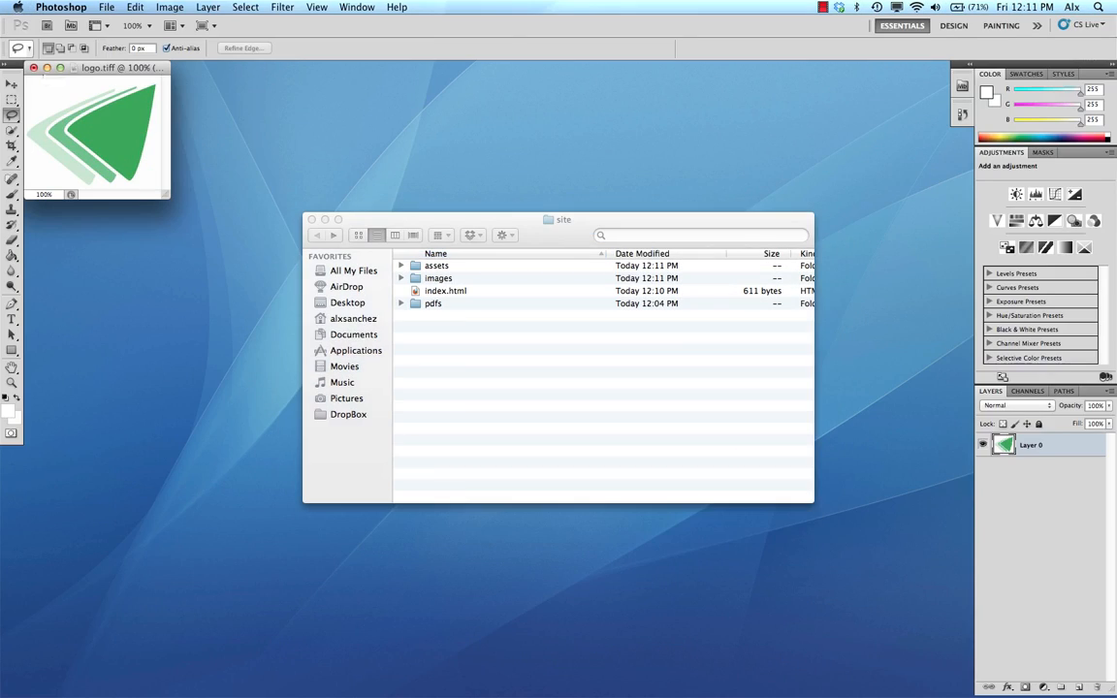
left_click(60, 7)
left_click(53, 130)
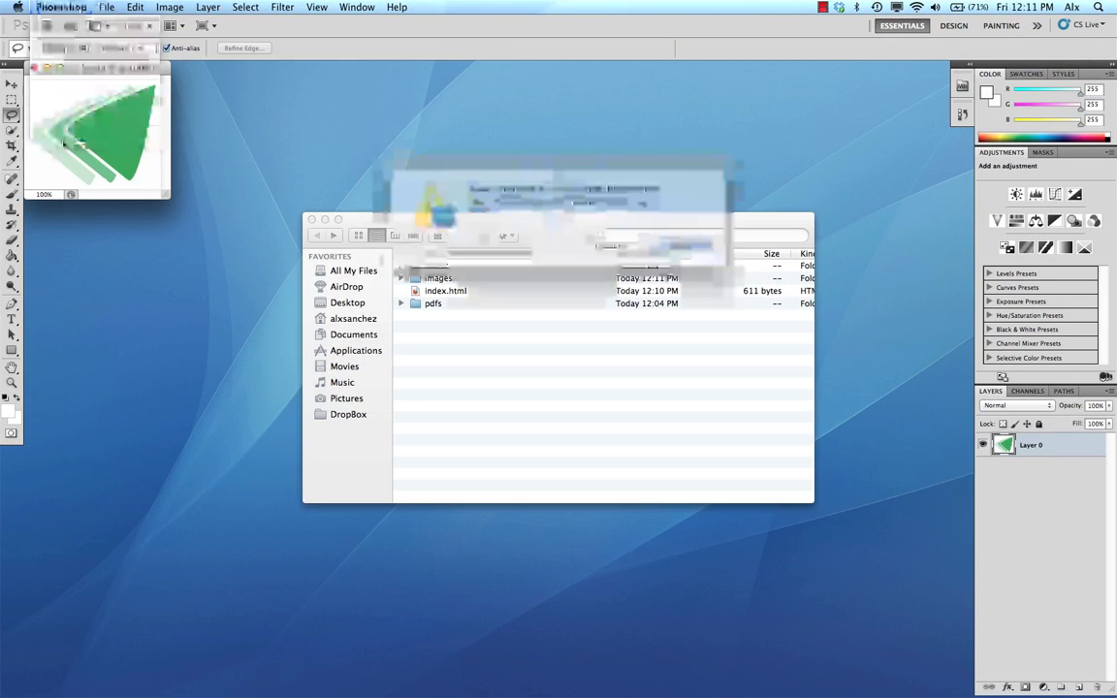
left_click(511, 241)
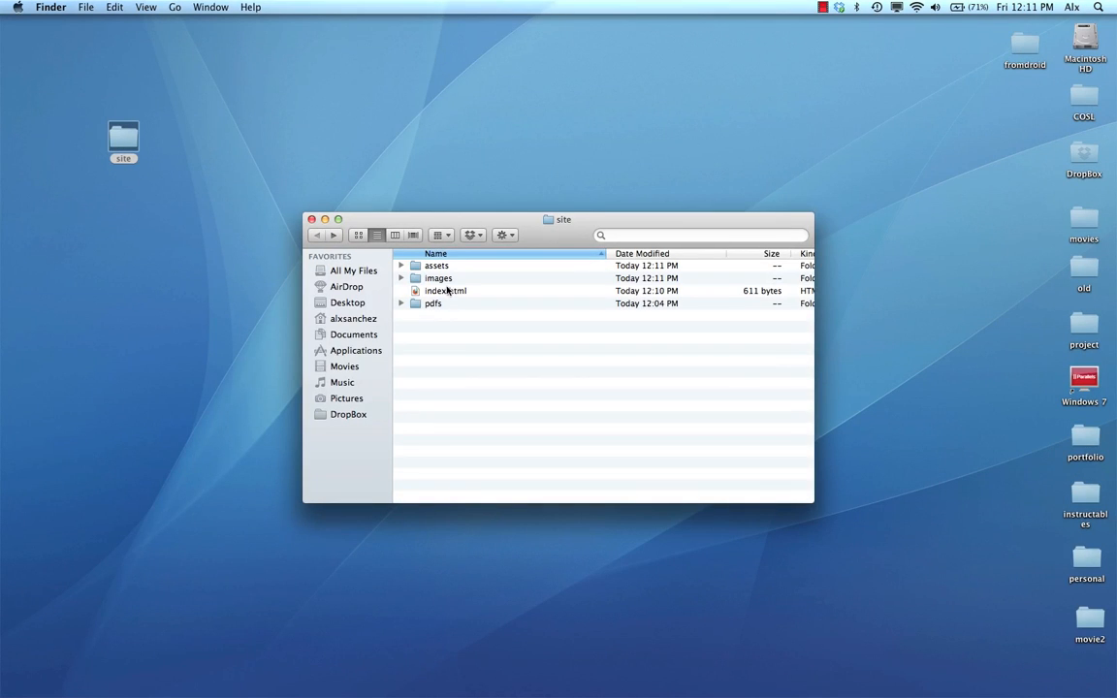
Open index.html from the site folder in Adobe Dreamweaver CS5.5.
left_click(447, 291)
right_click(447, 292)
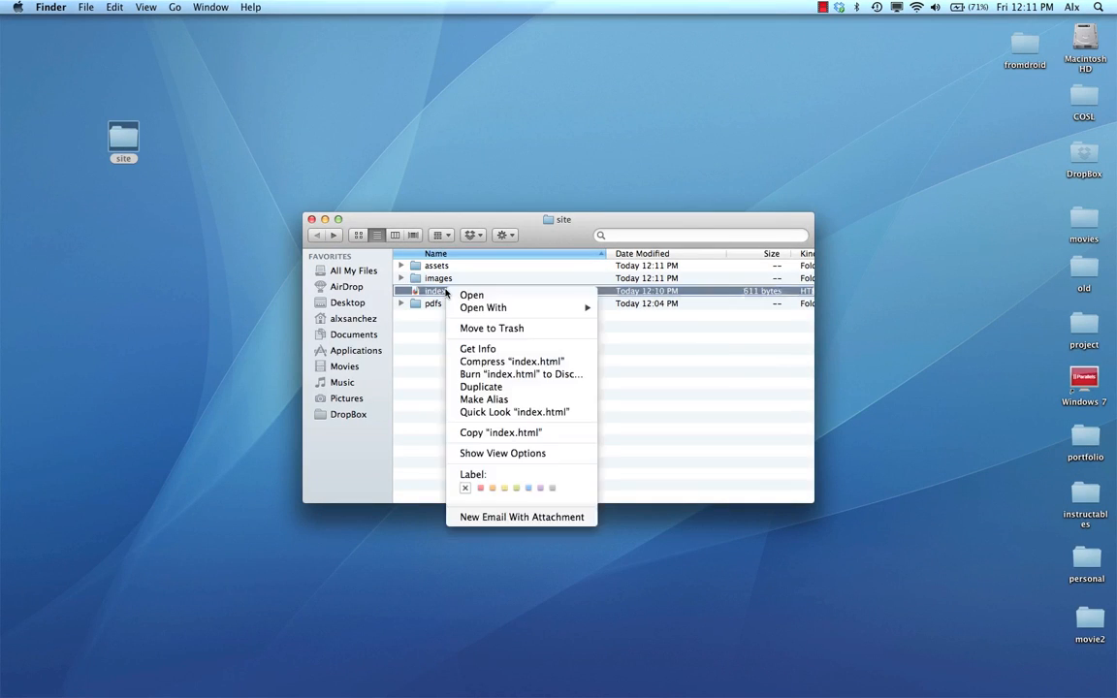
mouse_move(459, 311)
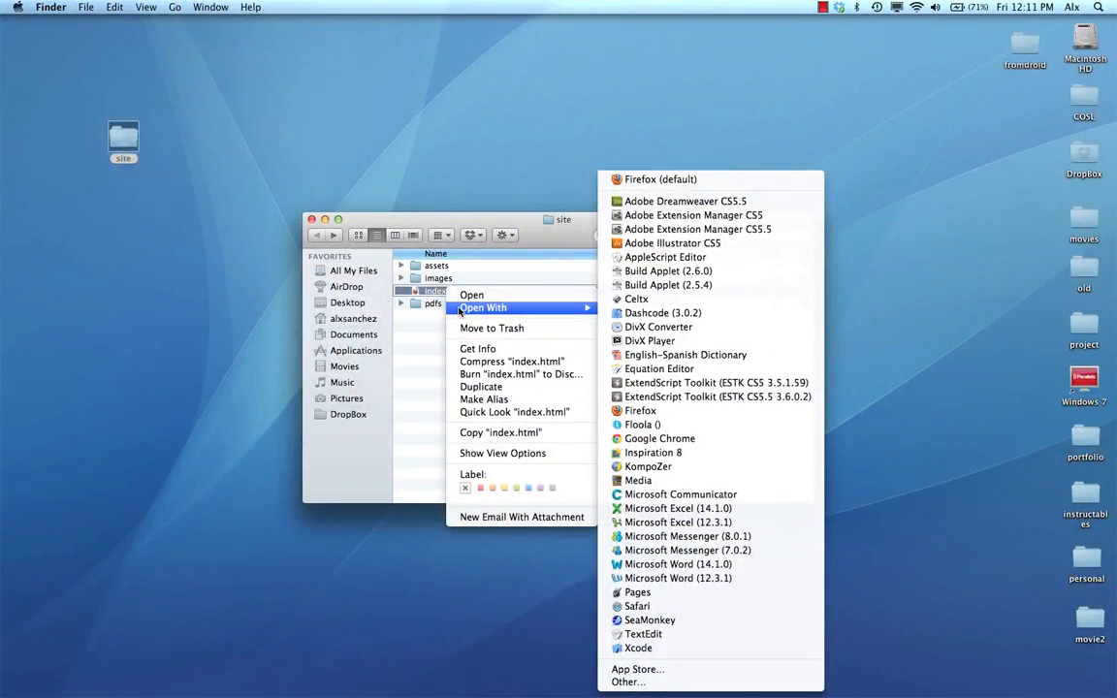
left_click(681, 201)
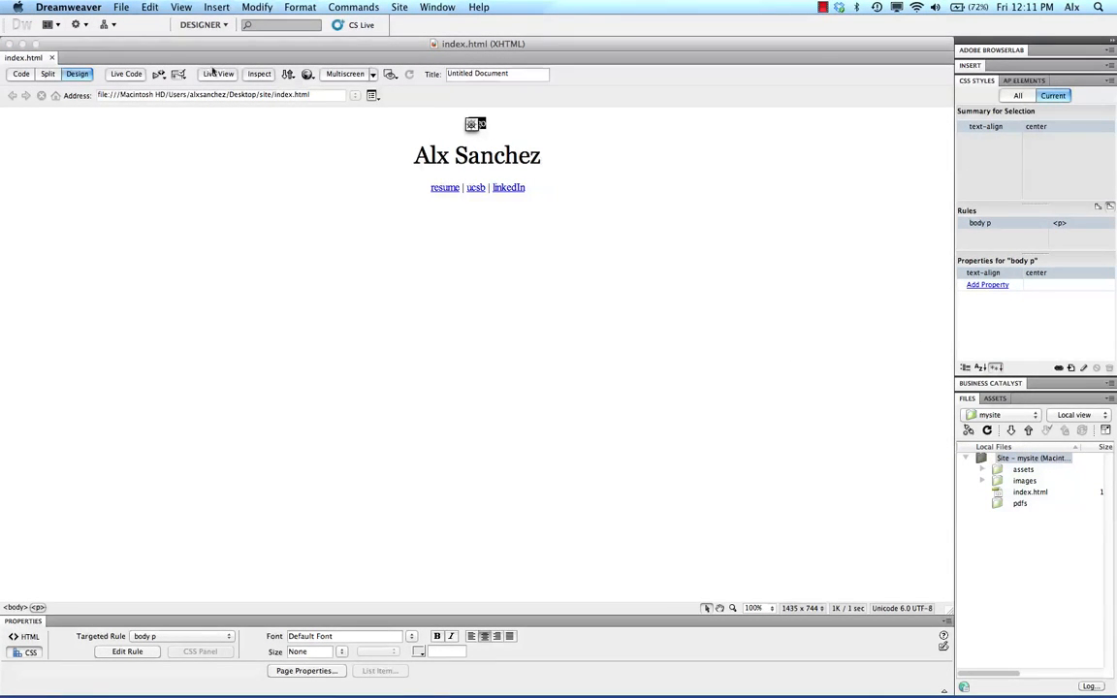
Insert logo.png from the images folder at the logo placeholder above the page title, with the alternate text "logo".
left_click(216, 7)
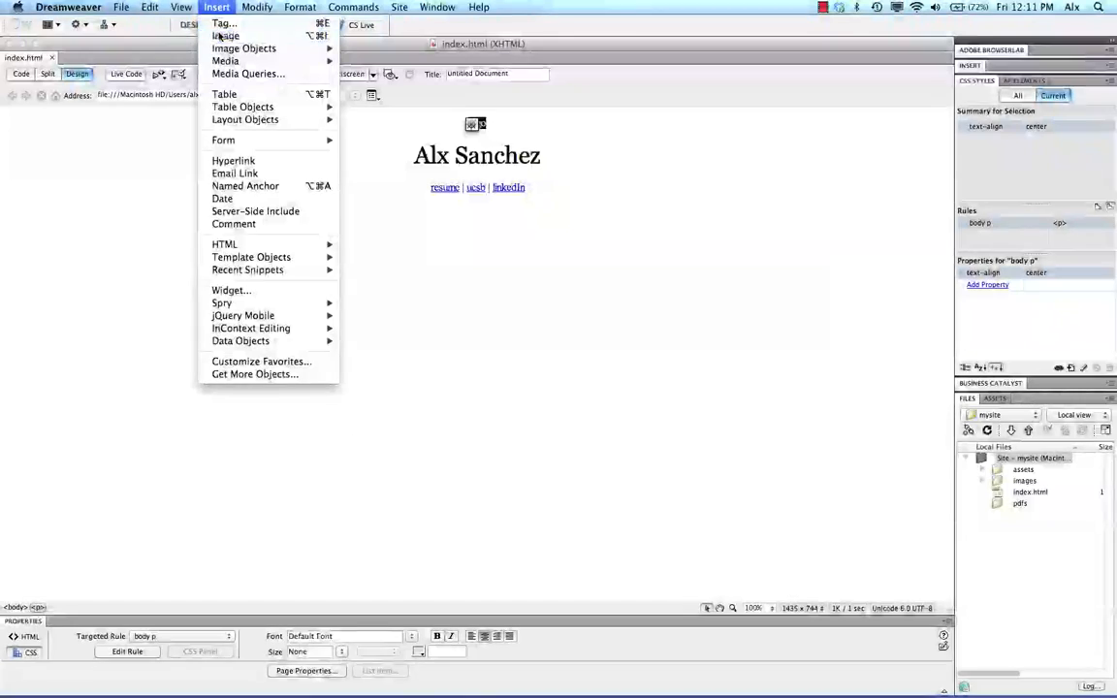
left_click(225, 35)
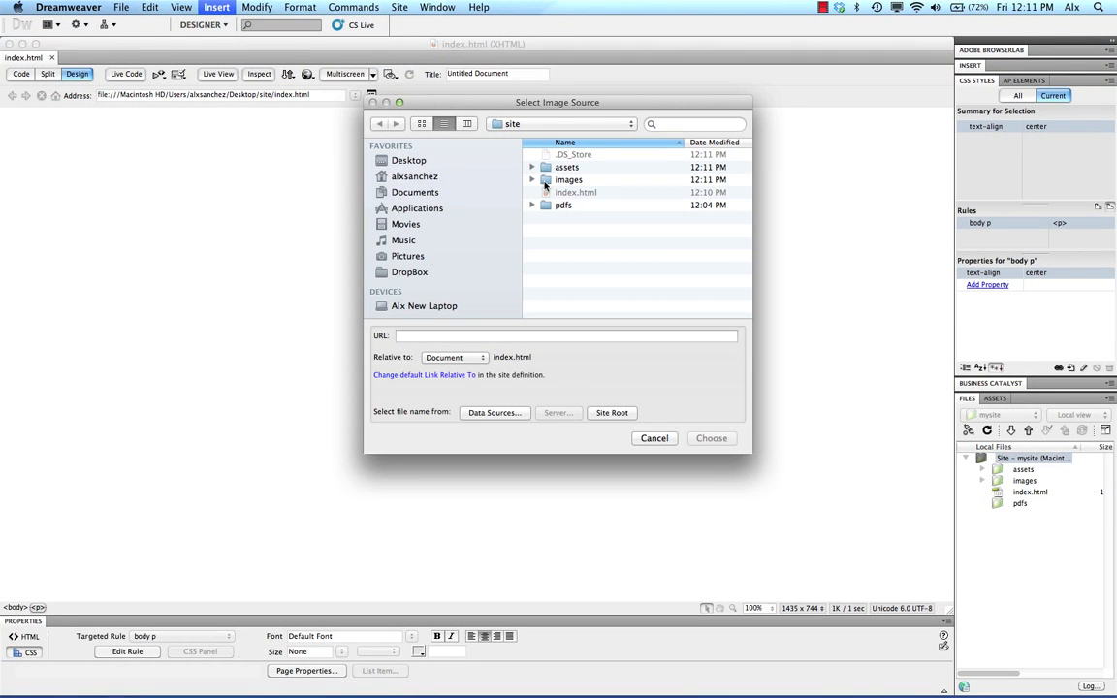
double_click(545, 180)
left_click(567, 154)
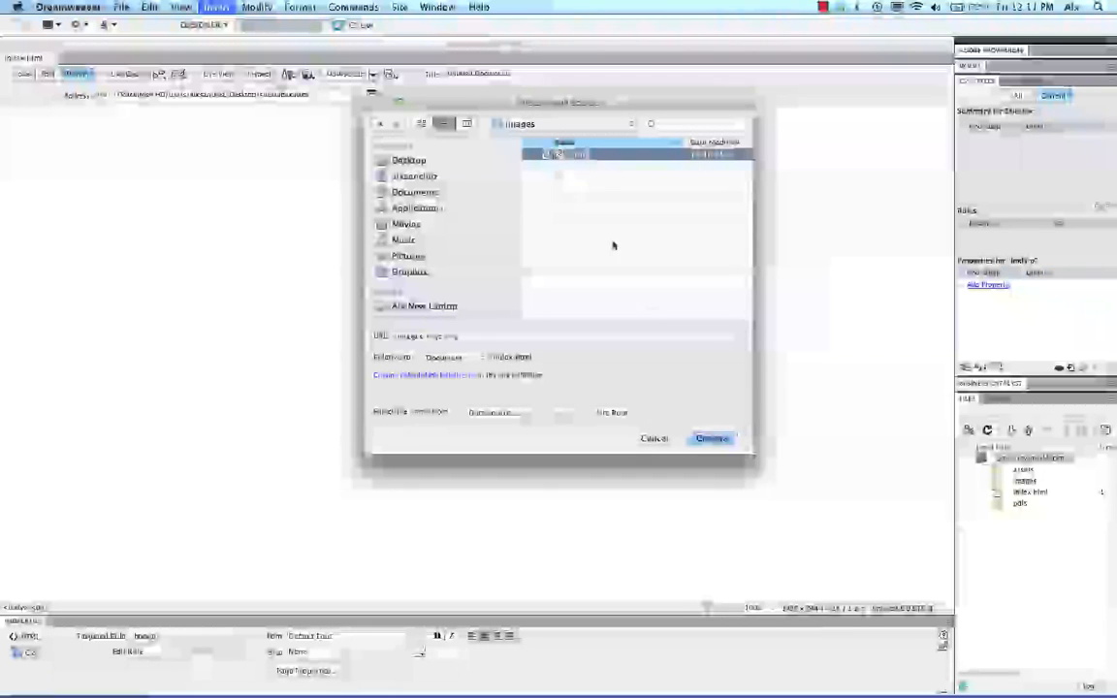
left_click(711, 438)
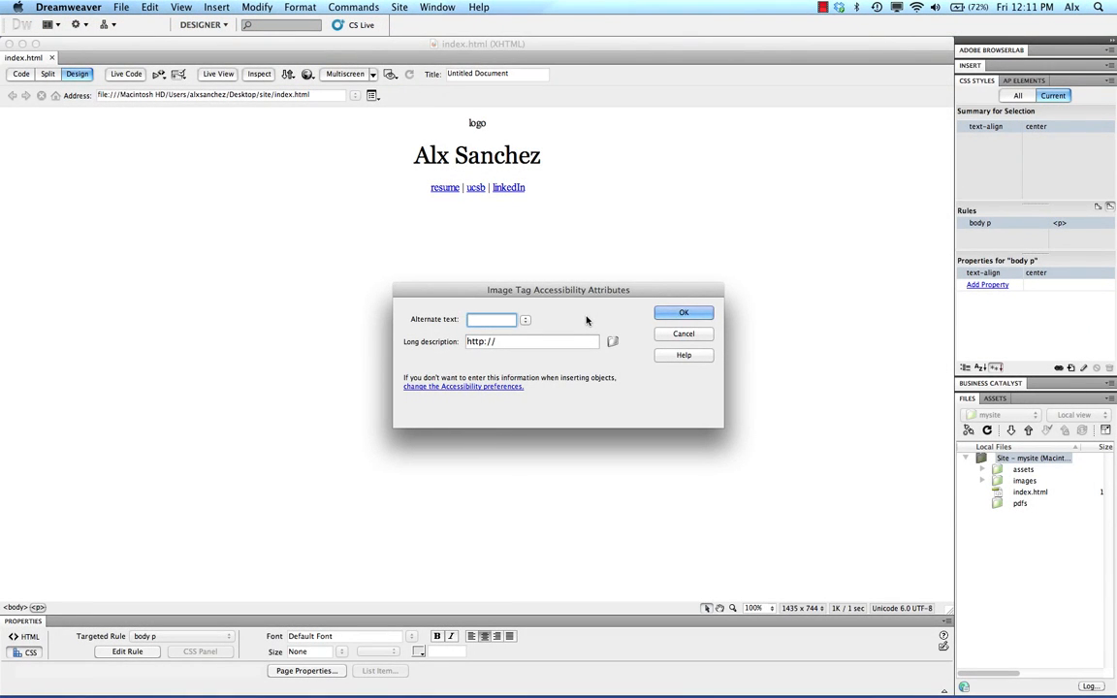
type("logo")
left_click(688, 314)
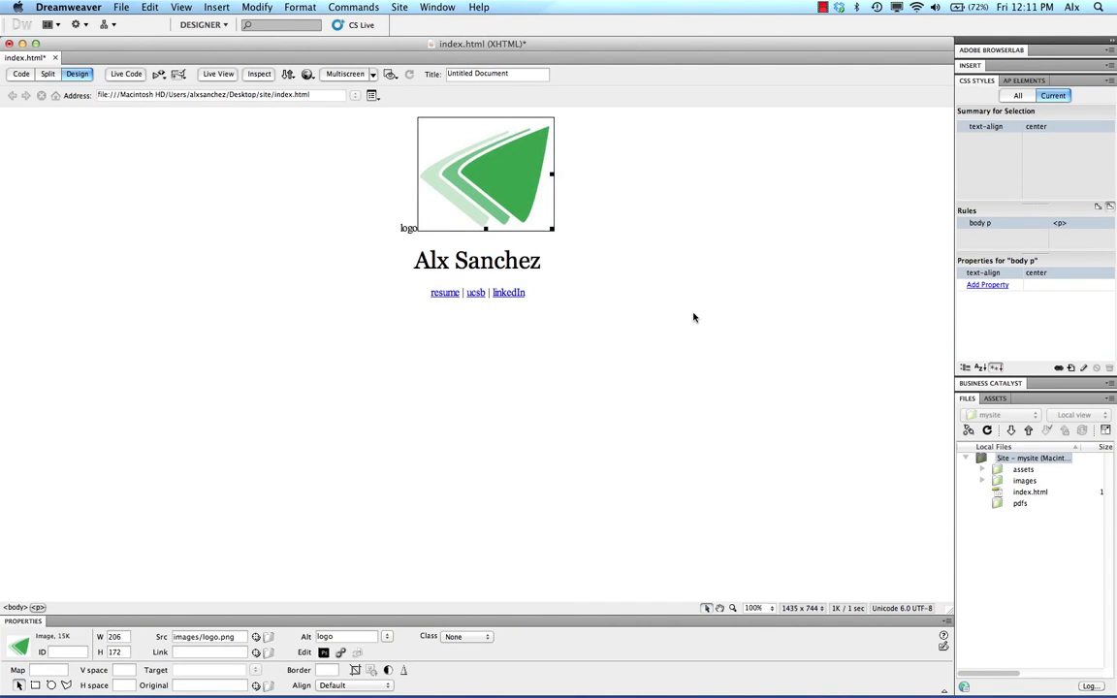
Delete the leftover "logo" placeholder text beside the image and save index.html.
left_click(415, 230)
key("BackSpace")
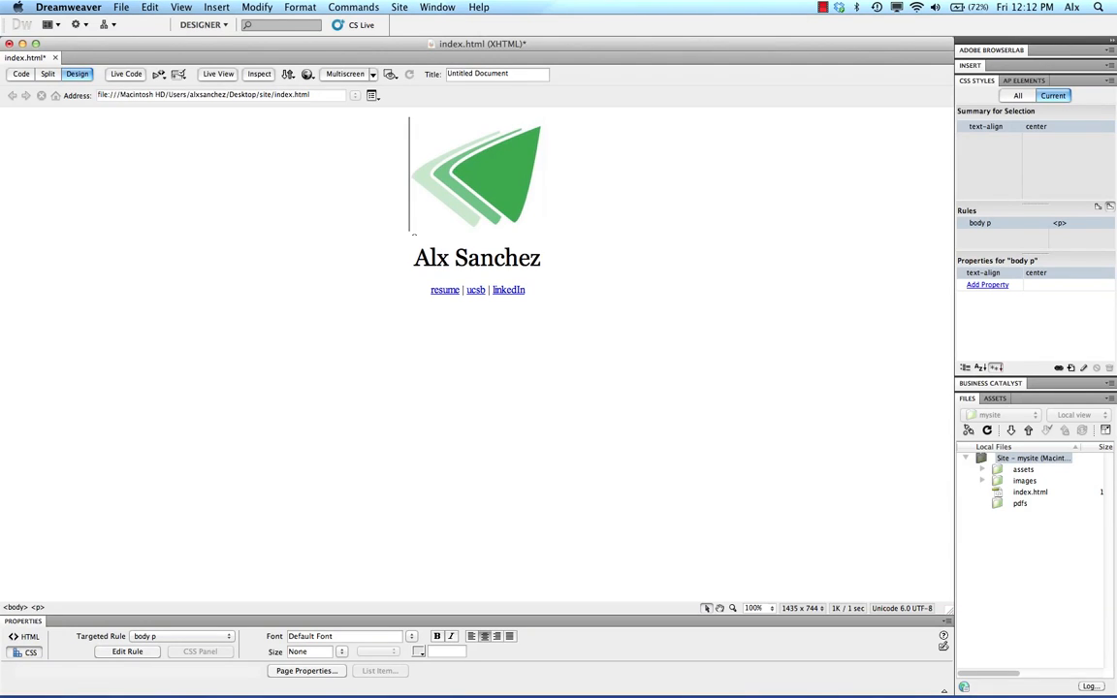
left_click(495, 201)
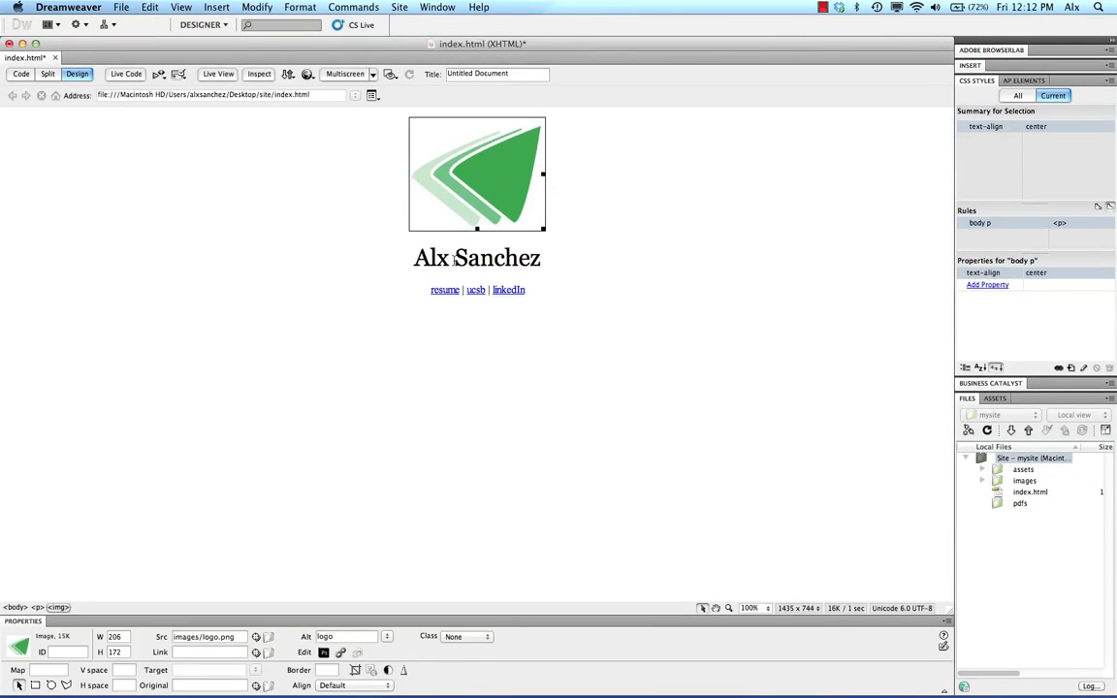
left_click(454, 258)
left_click(442, 291)
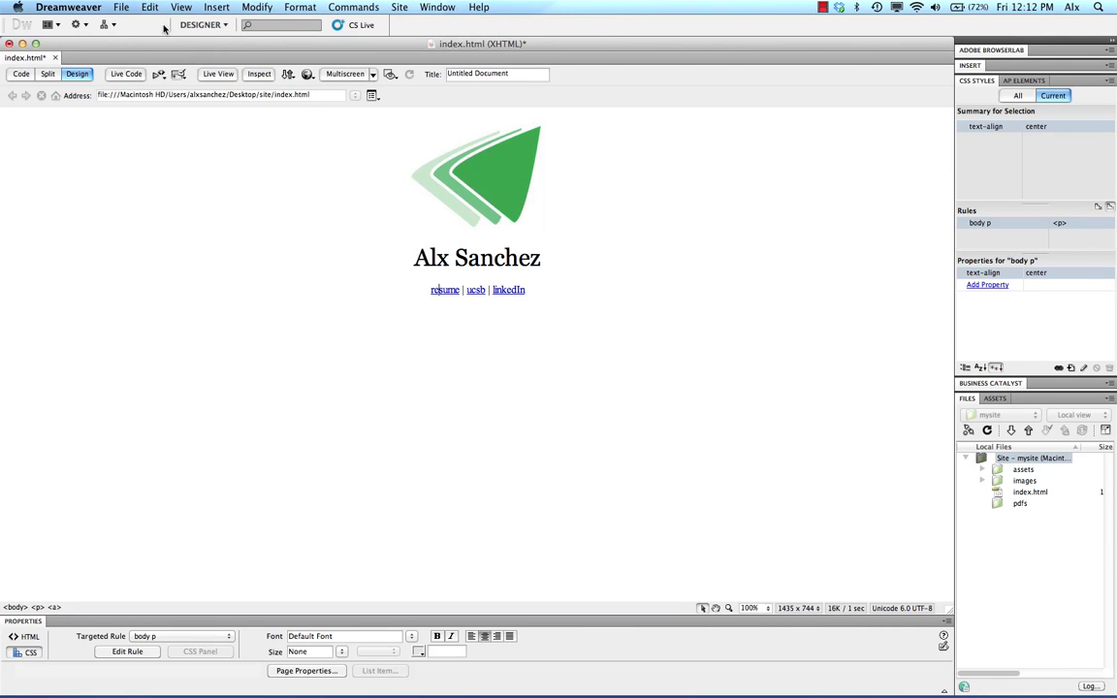
left_click(121, 7)
left_click(133, 140)
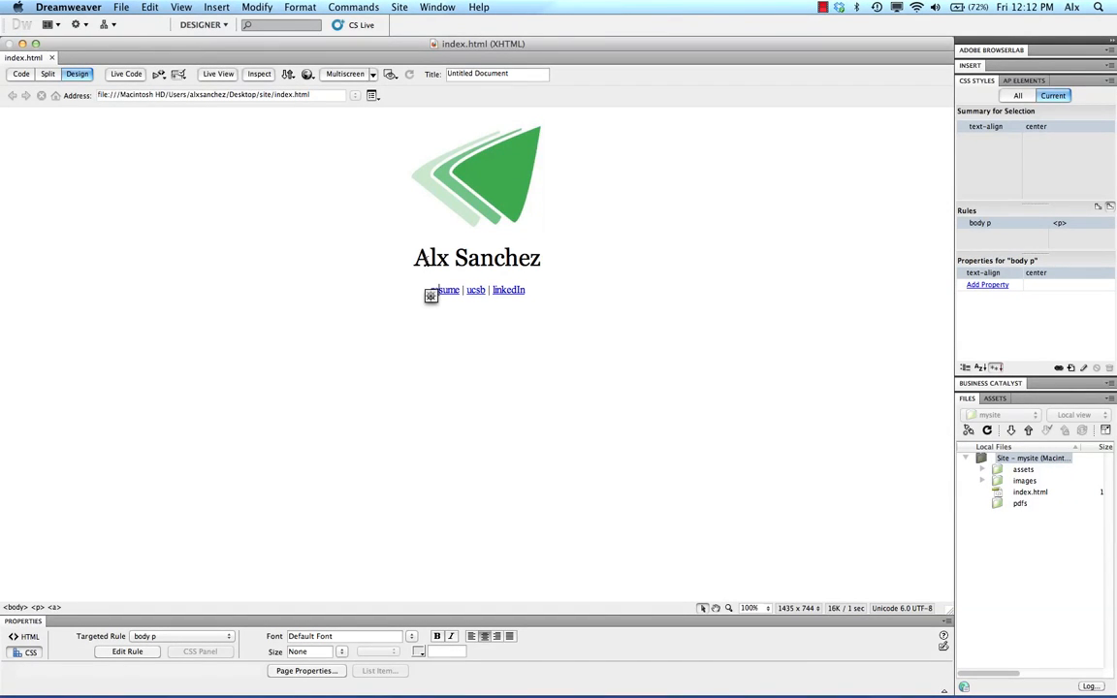
Save a copy of the home page as resume.html in the site folder.
left_click(121, 7)
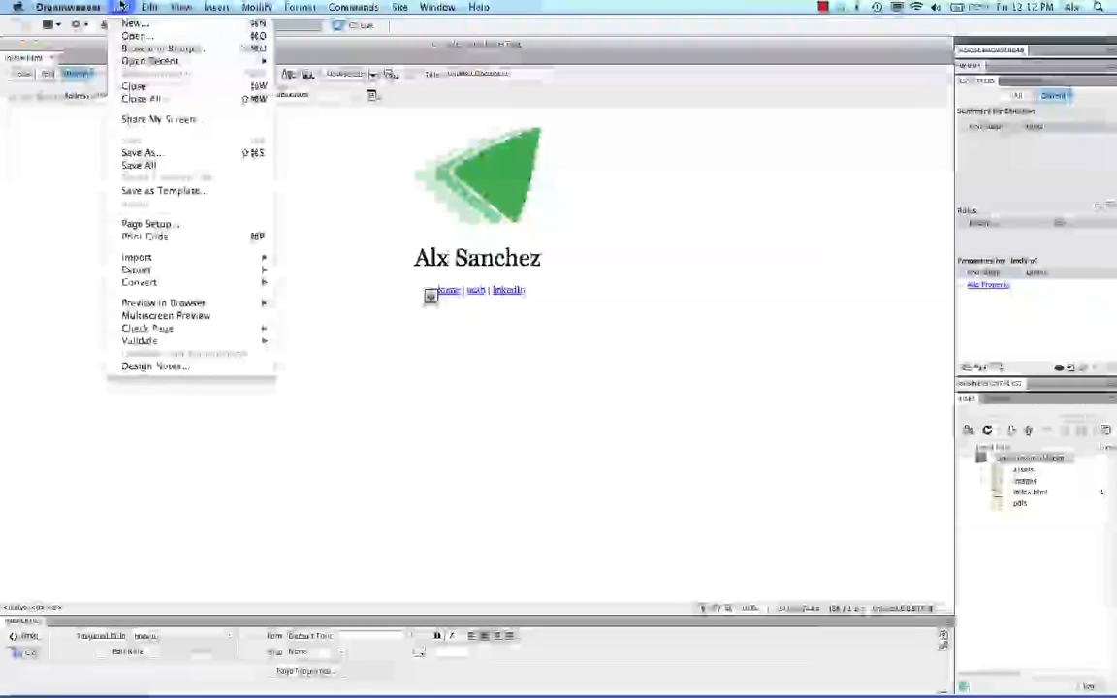
left_click(141, 152)
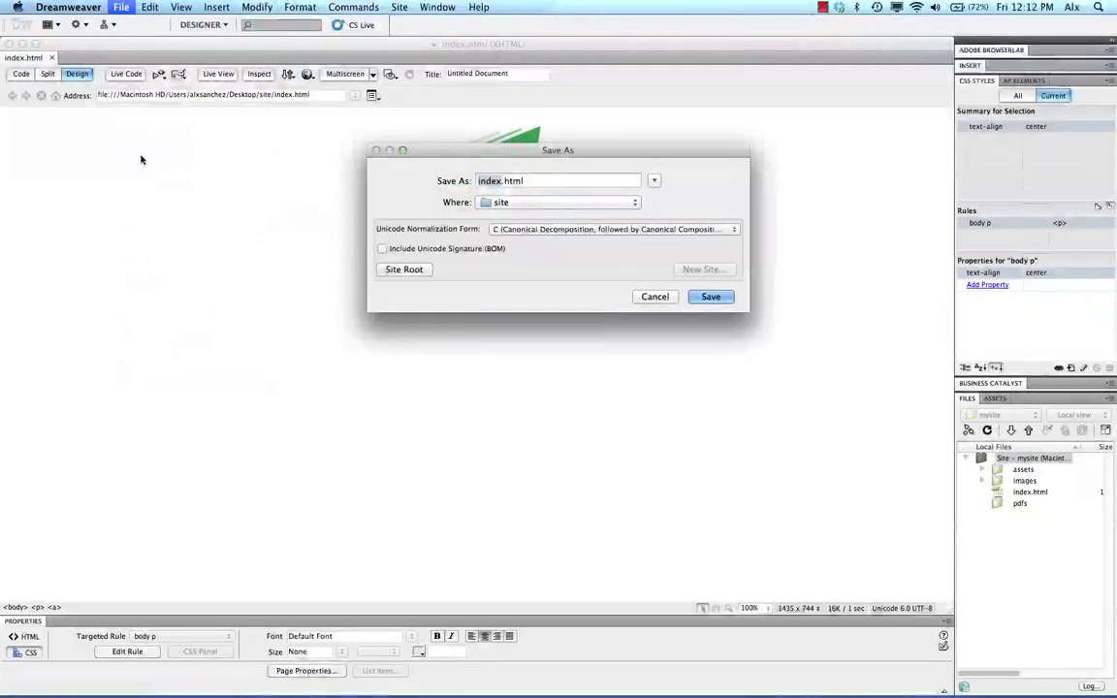
type("resume")
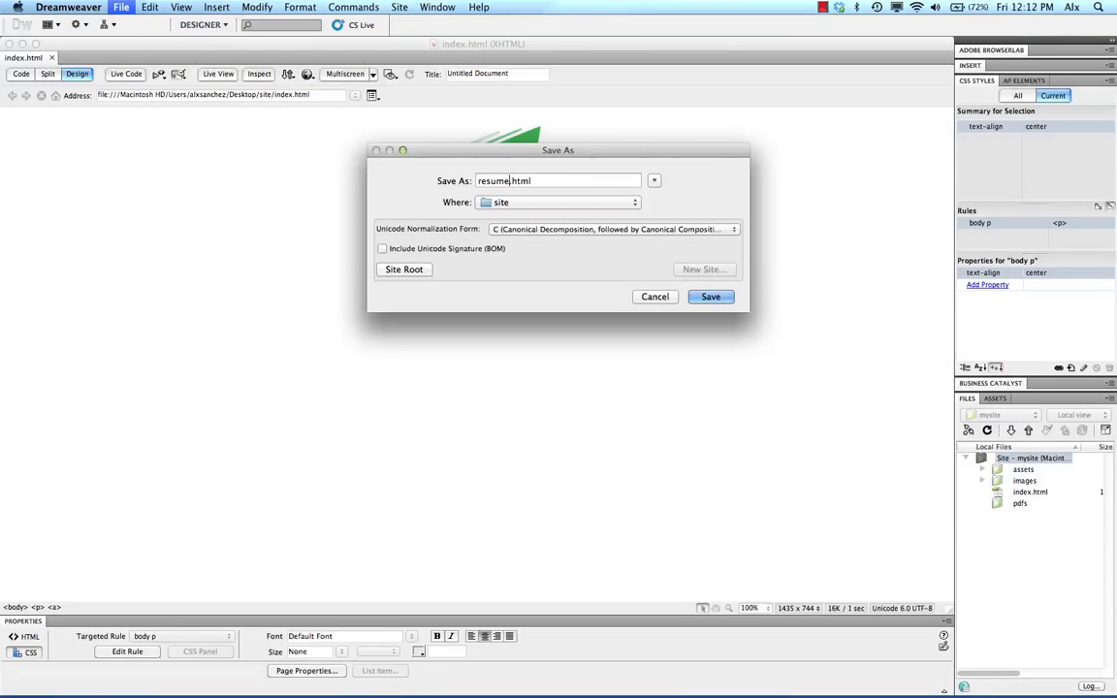
left_click(711, 296)
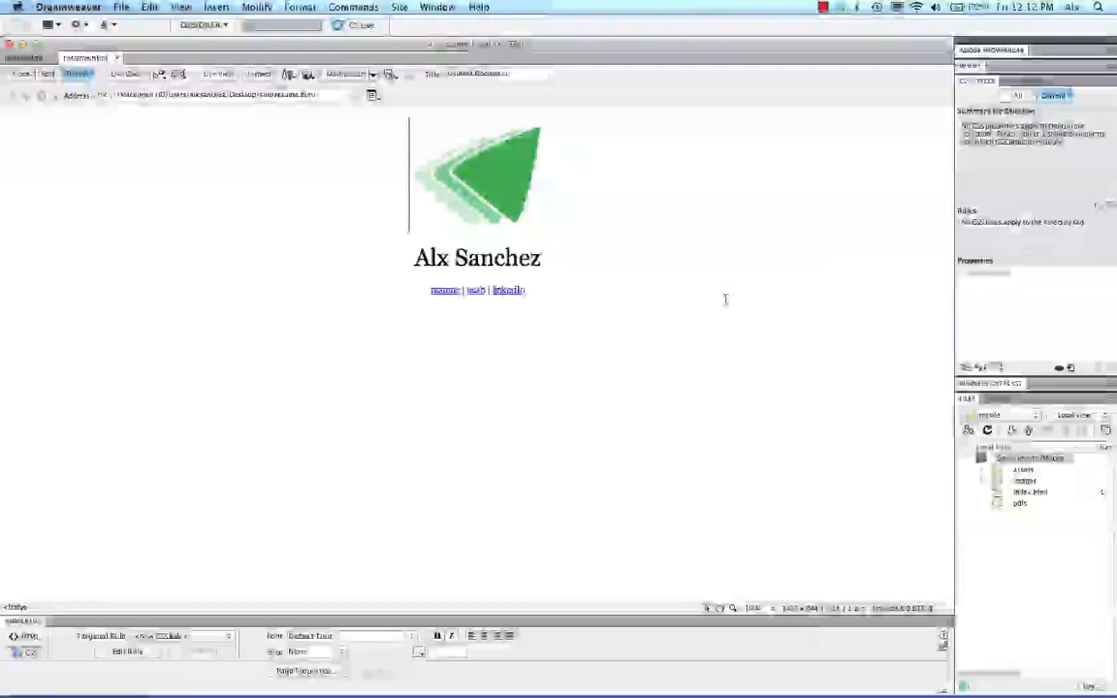
Replace the heading in resume.html with "Resume", save the page and quit Dreamweaver.
double_click(497, 258)
key("BackSpace")
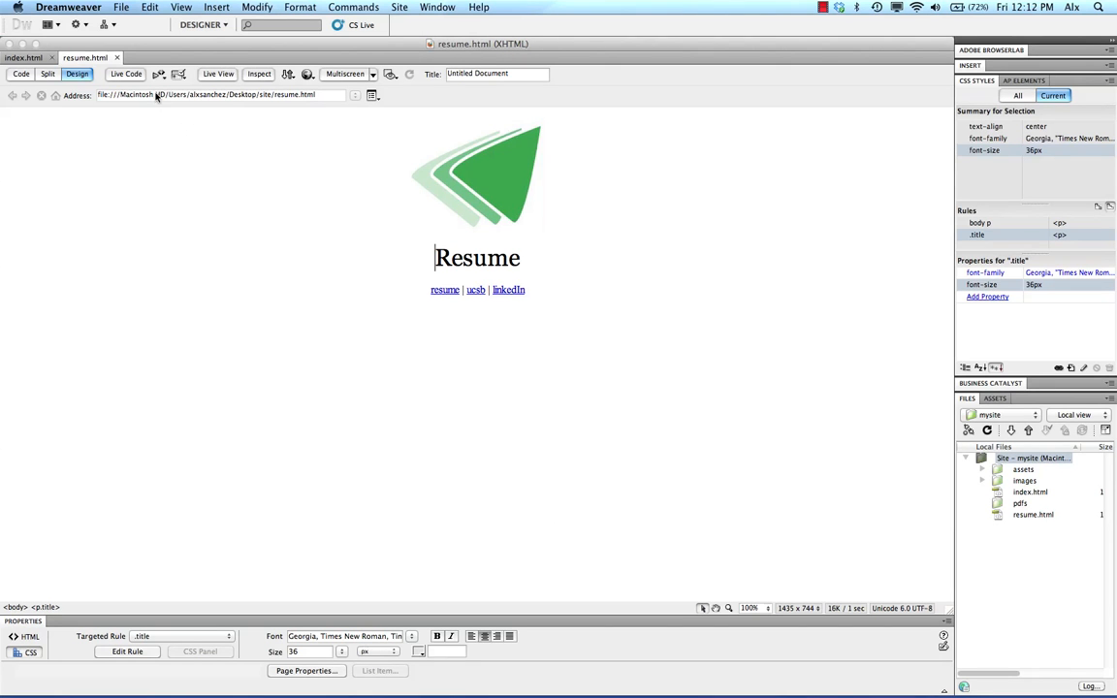
left_click(97, 7)
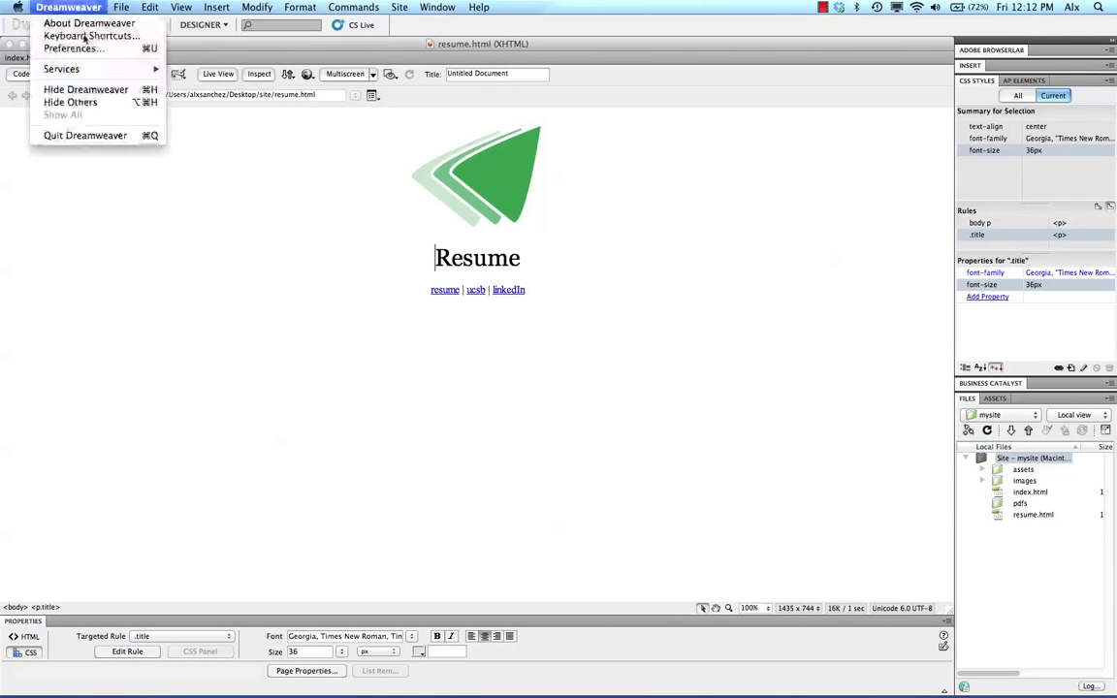
left_click(74, 132)
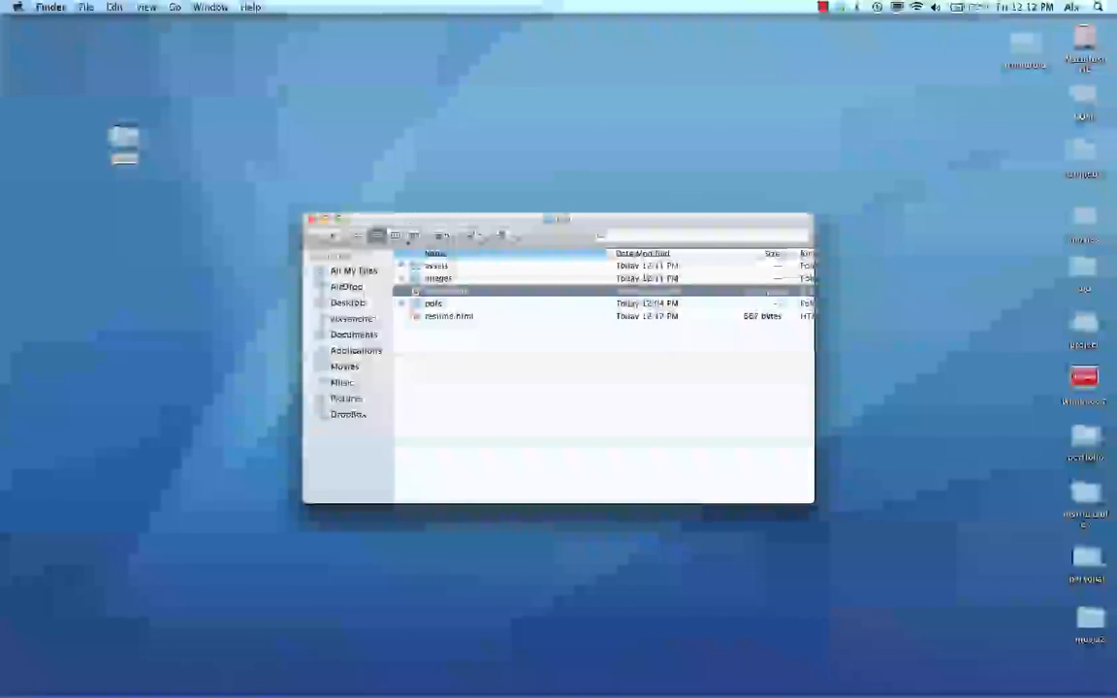
Open index.html in Firefox, follow its resume link to test it, and close the tab.
double_click(415, 292)
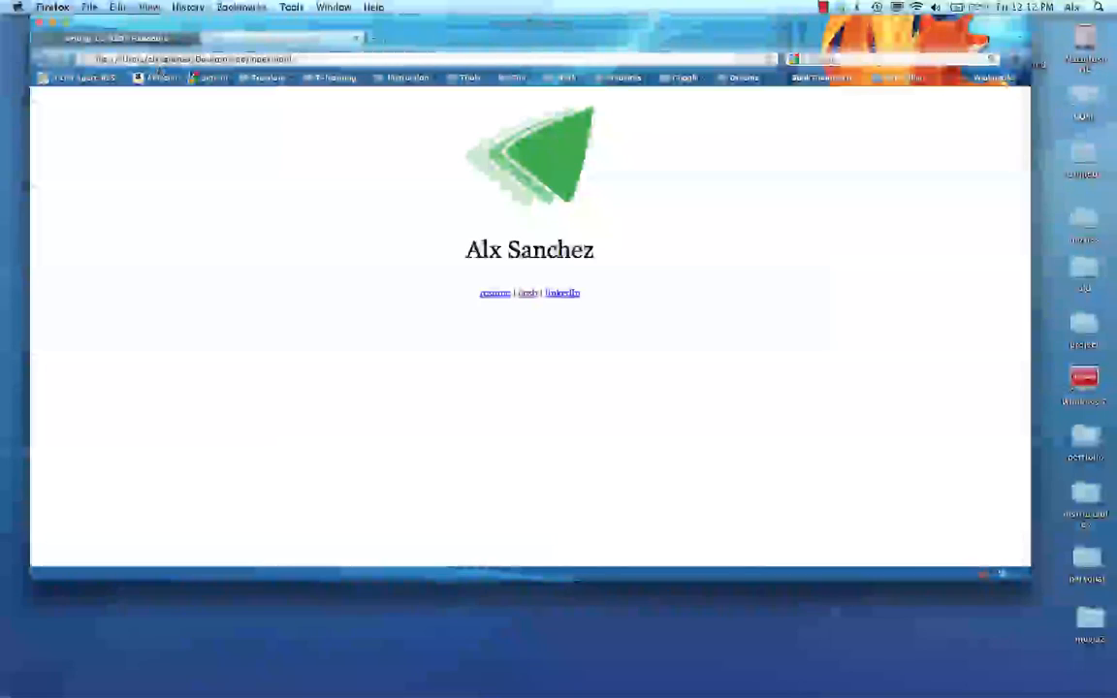
left_click(484, 294)
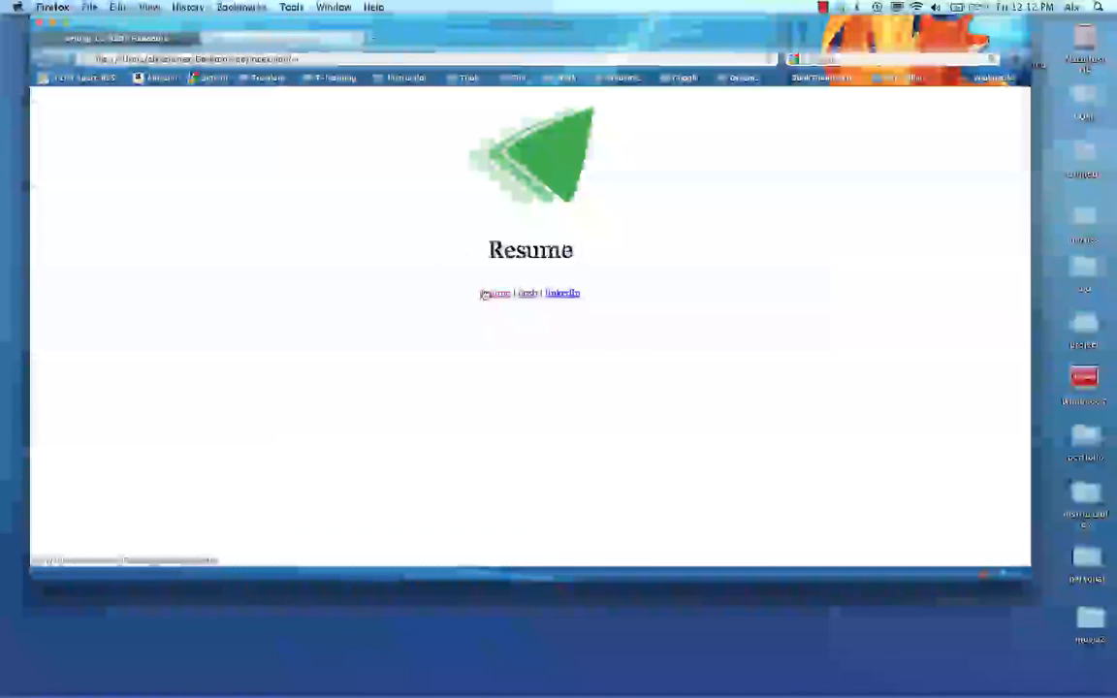
left_click(355, 39)
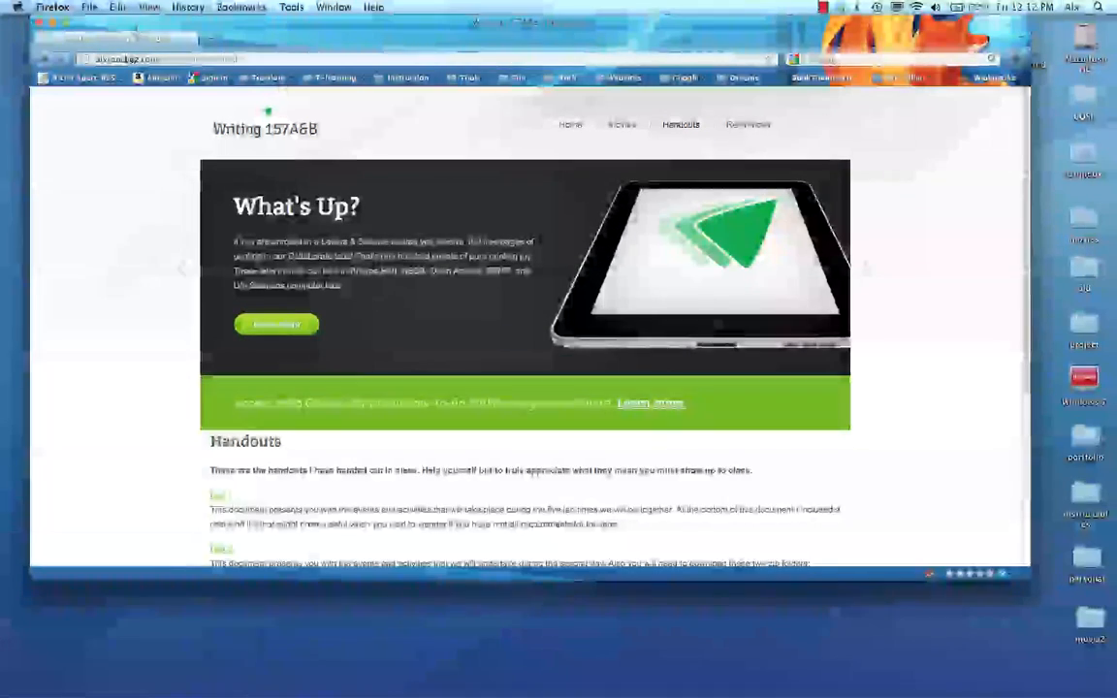
Load the published example site in the 157 folder of the student account on uweb.ucsb.edu.
left_click(136, 59)
type("uwsp")
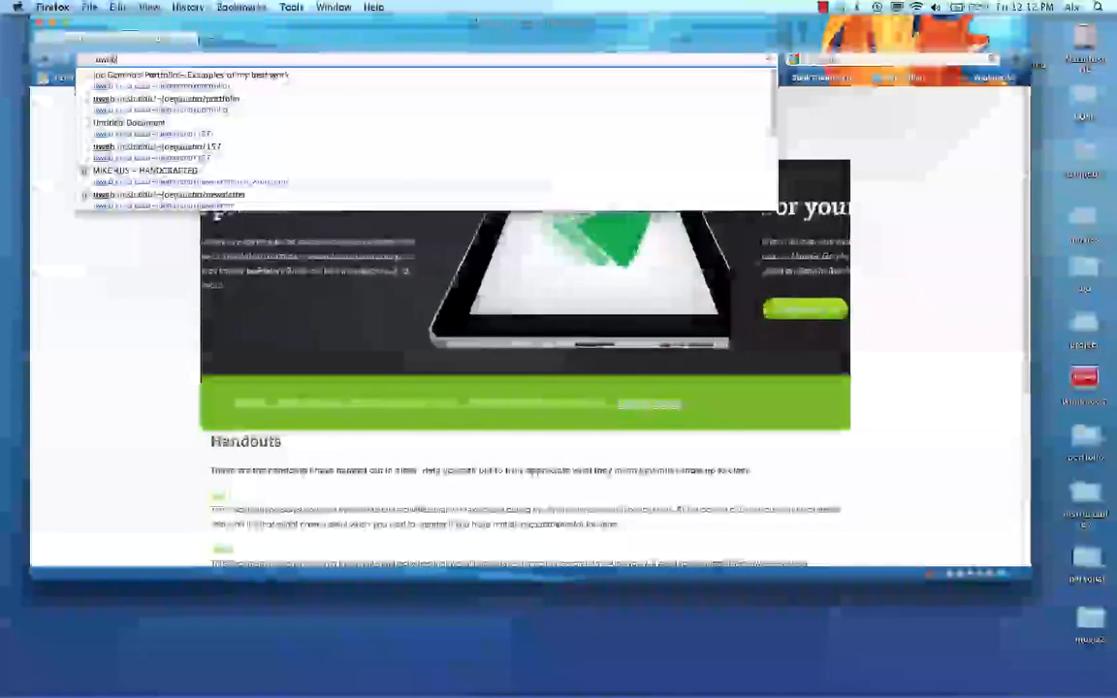
left_click(143, 81)
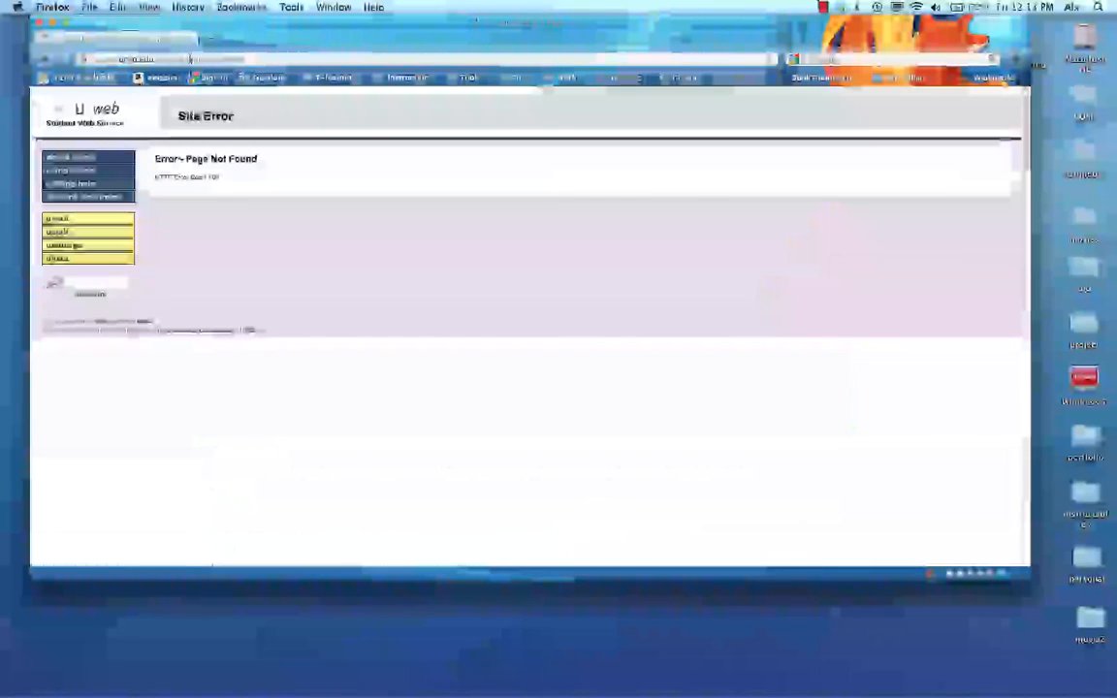
left_click(204, 59)
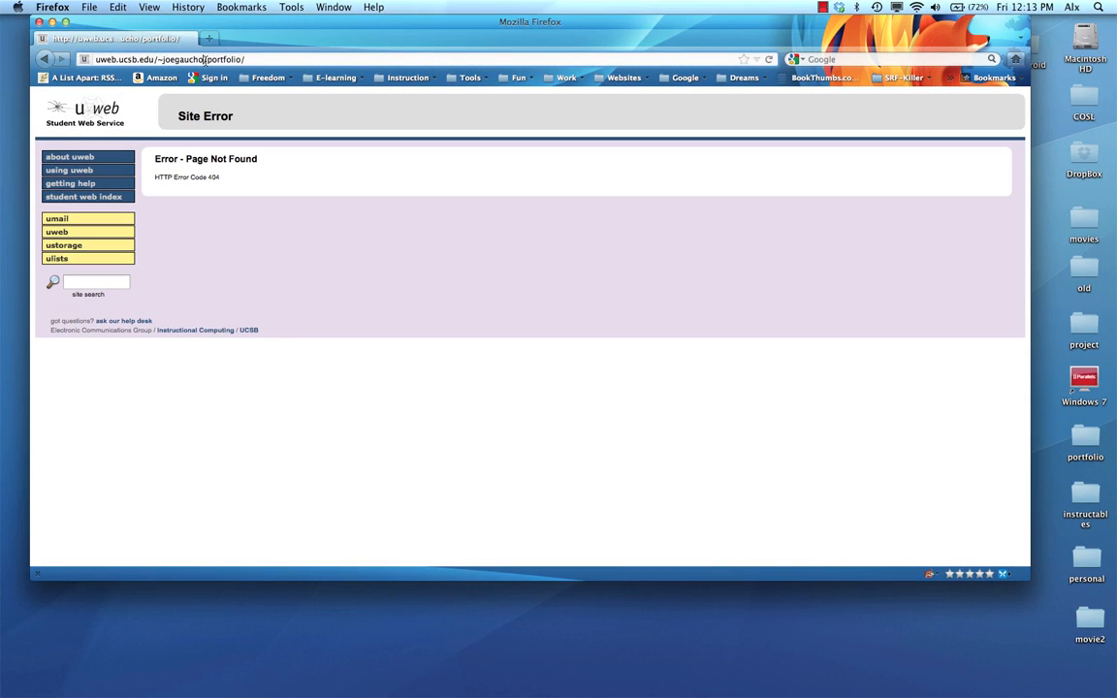
type("/137")
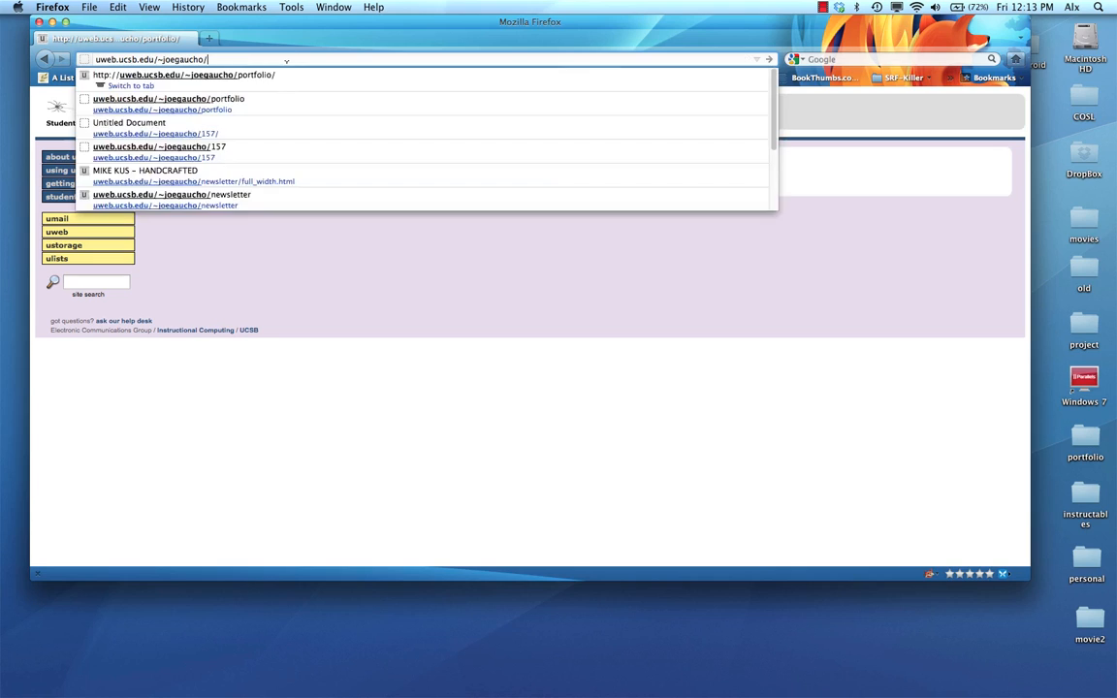
key("Return")
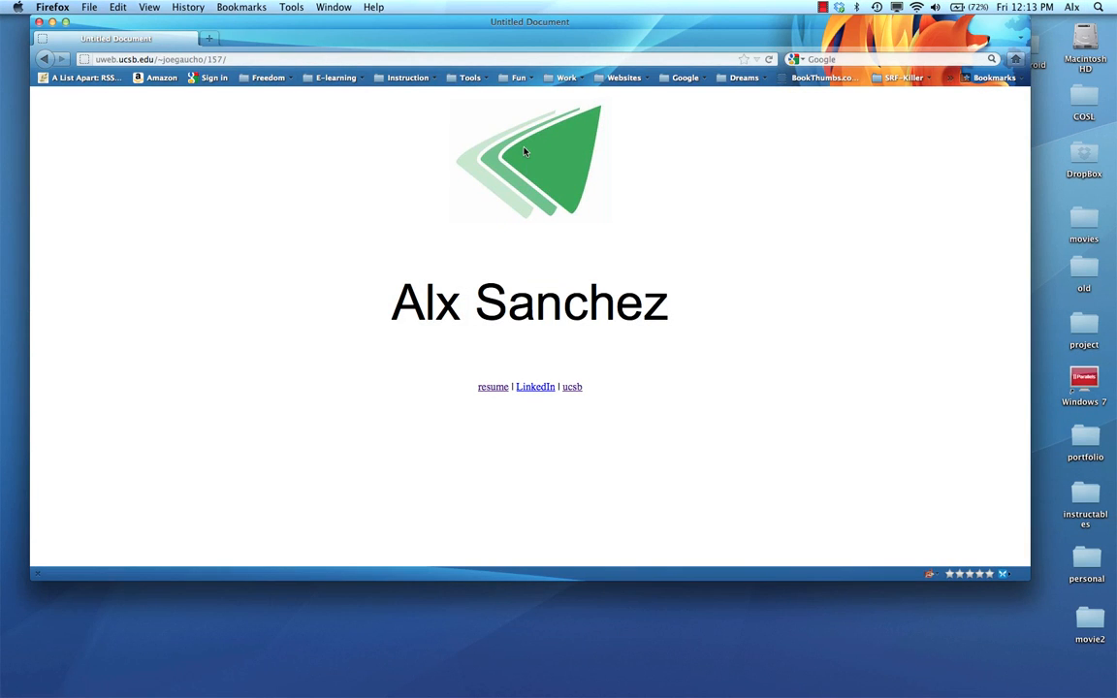
Move the browser window aside, switch to FileZilla and add a new Site Manager entry named Ustorage.
left_click_drag(516, 28, 731, 32)
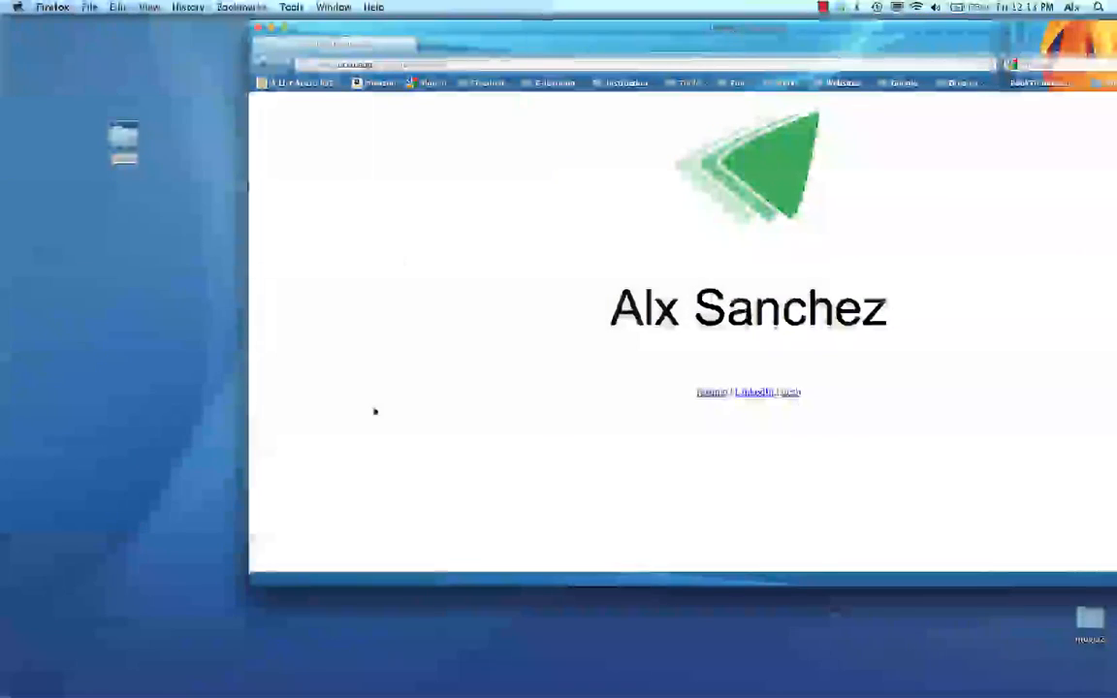
mouse_move(332, 686)
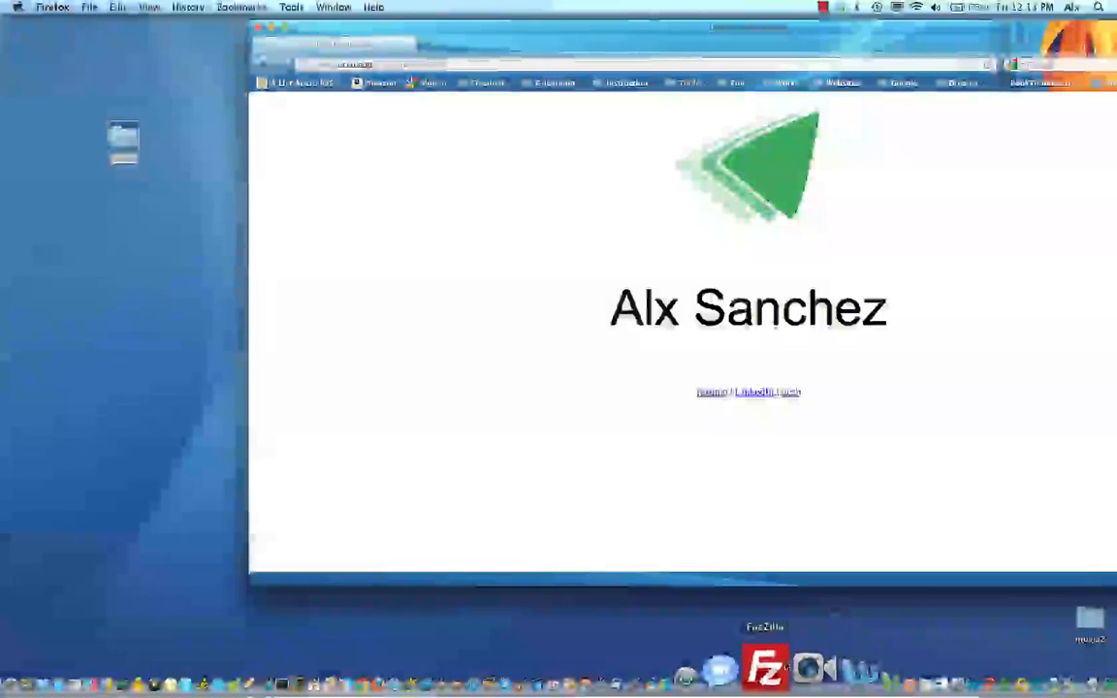
left_click(766, 668)
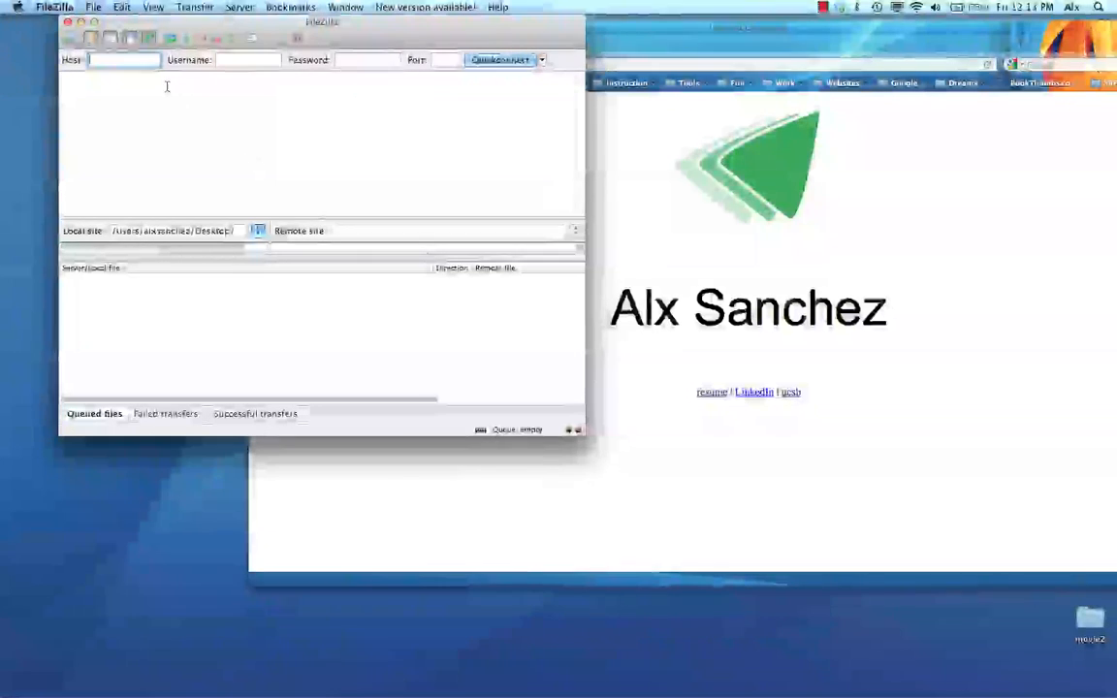
left_click(94, 7)
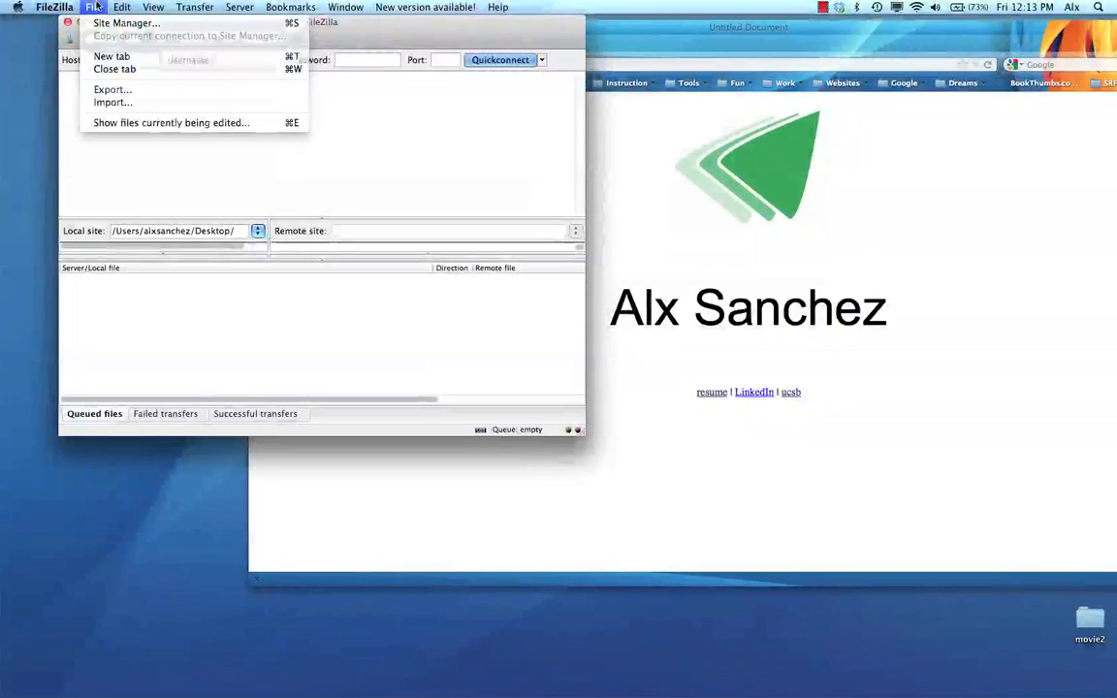
left_click(94, 7)
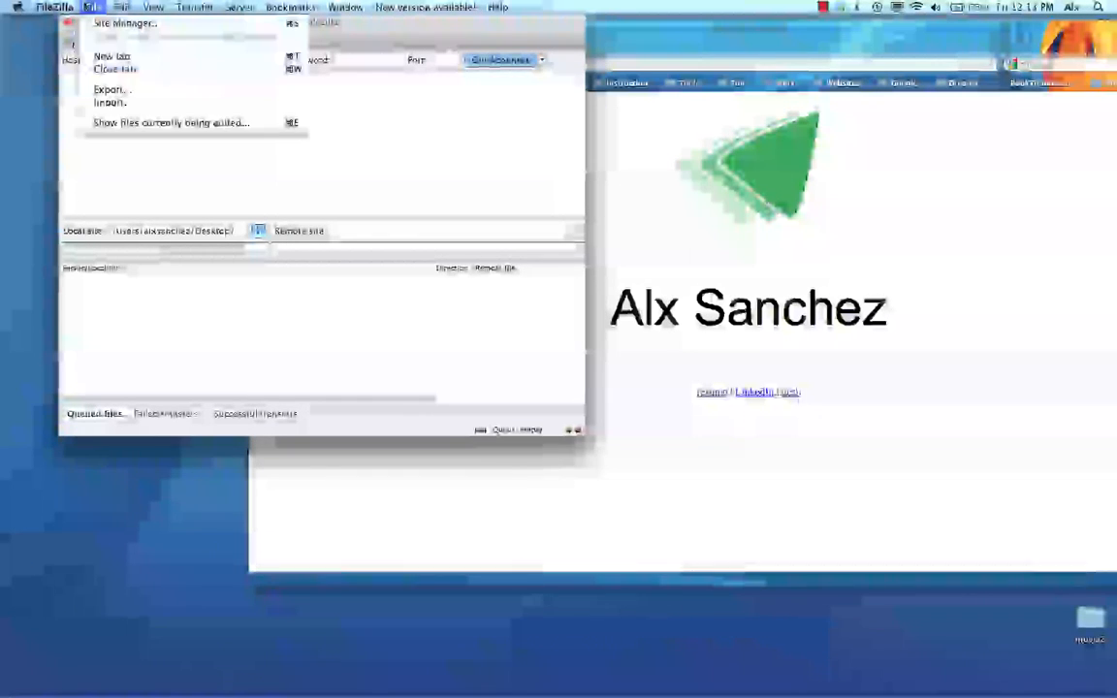
left_click(89, 23)
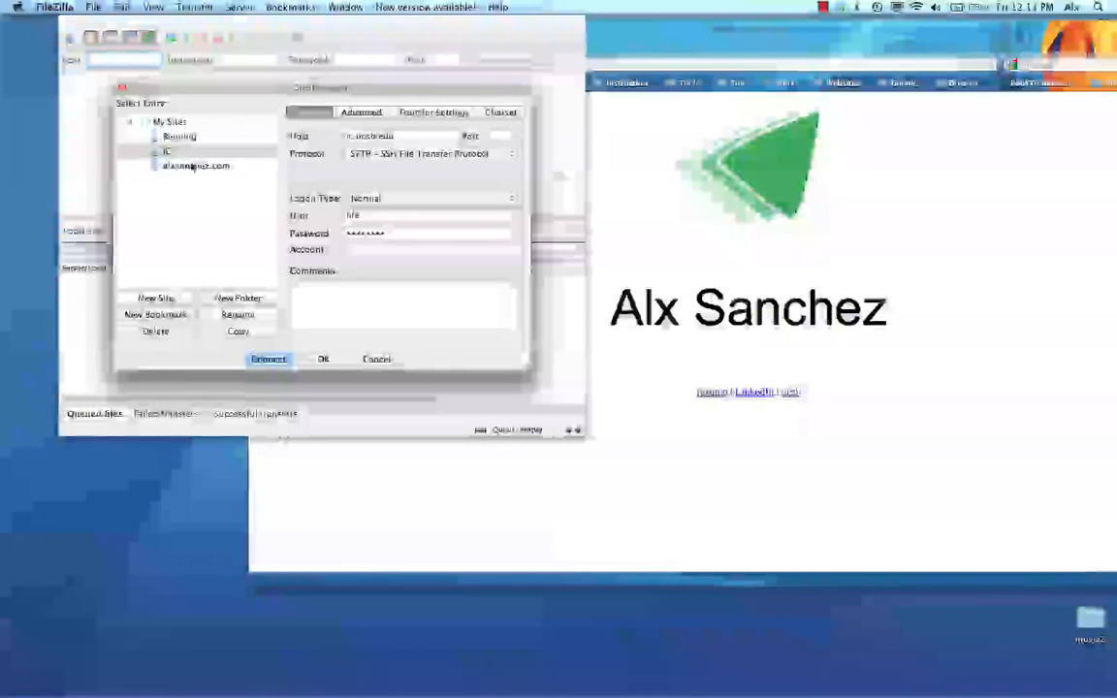
left_click(159, 299)
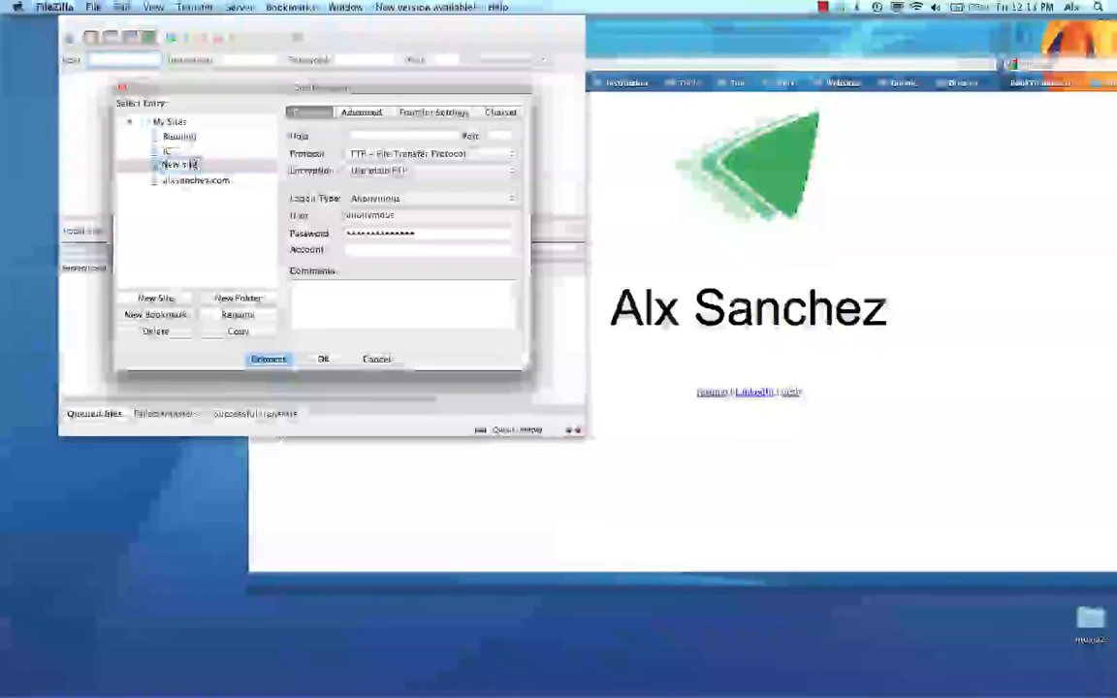
type("Usidrage")
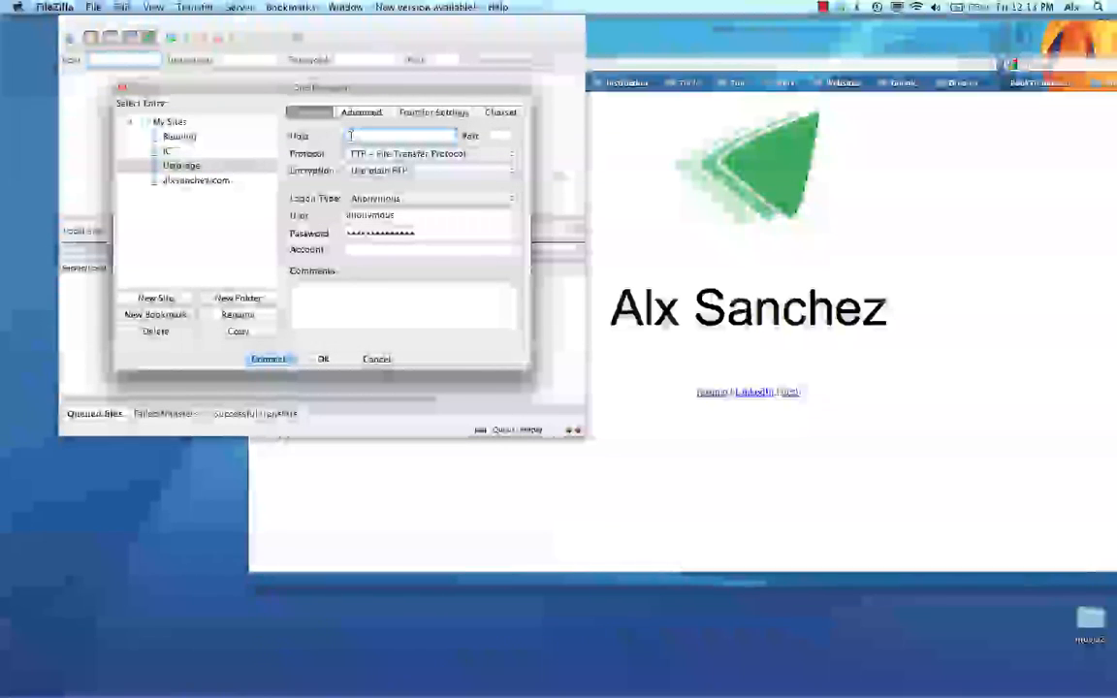
Set the Ustorage entry's host to ustorage.ucsb.edu, port 22, with the SFTP - SSH File Transfer Protocol.
type("u")
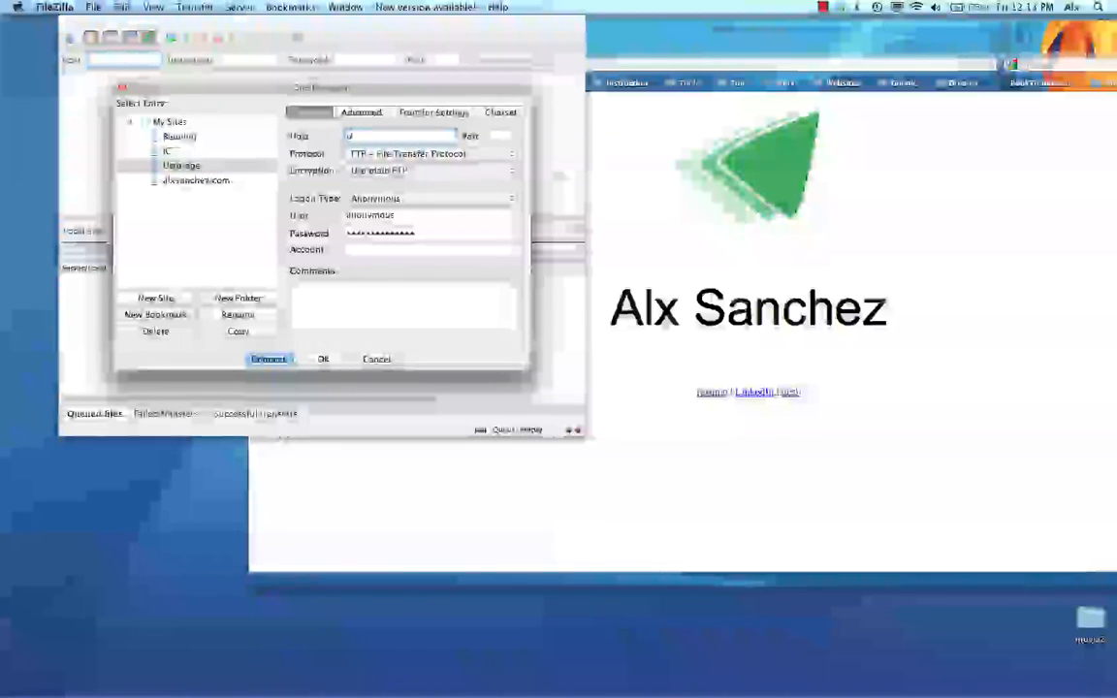
type("storage.ucsb.edu")
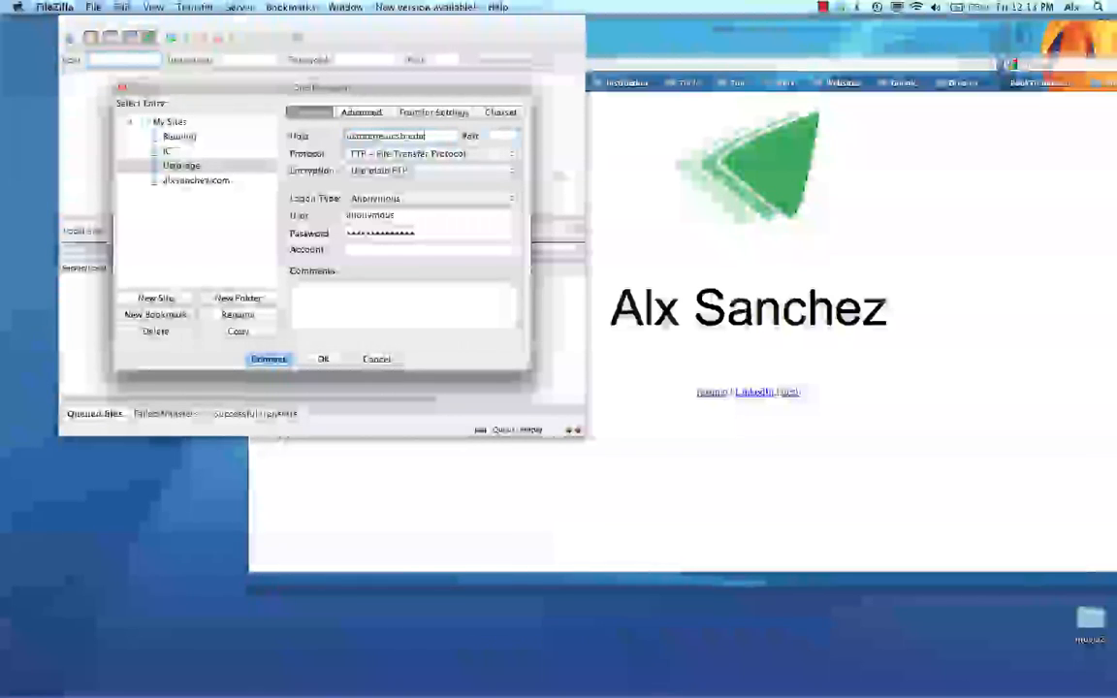
key("Tab")
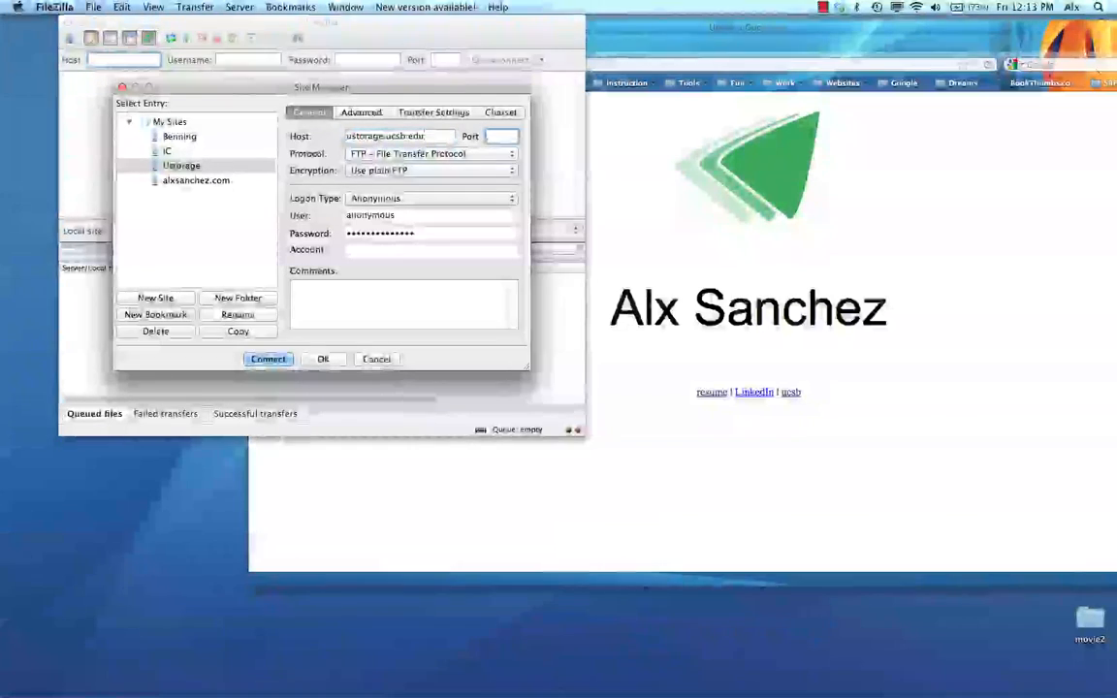
type("22")
left_click(364, 155)
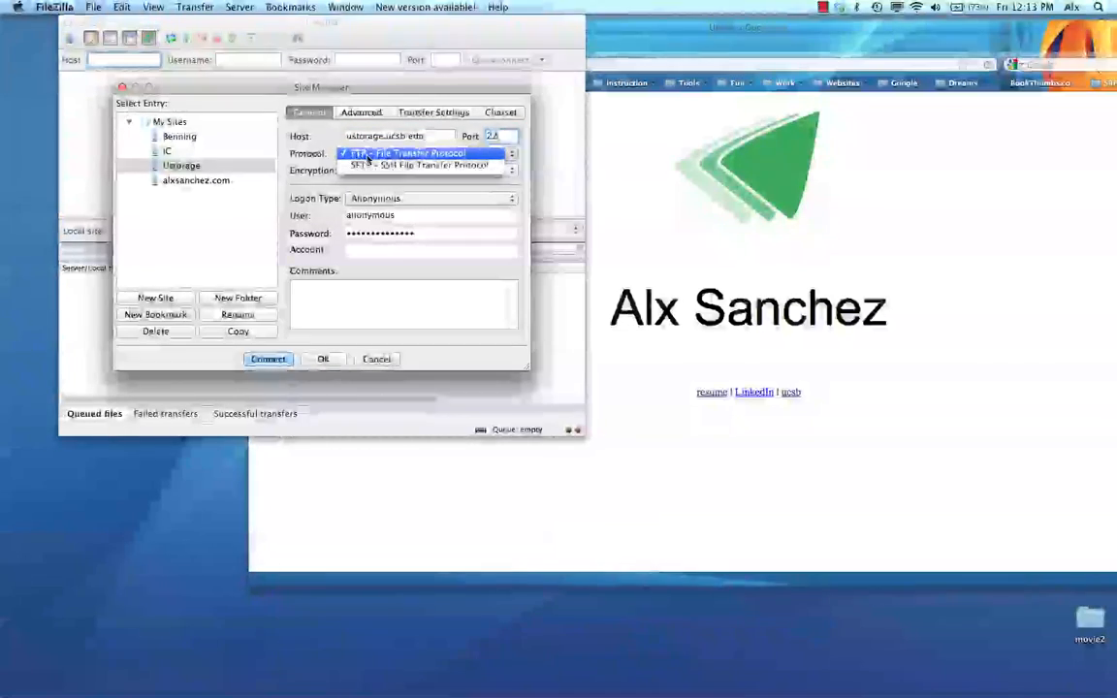
left_click(369, 162)
Set the logon type to Normal, enter the account username and password, and connect to the server, accepting its unknown host key.
left_click(381, 202)
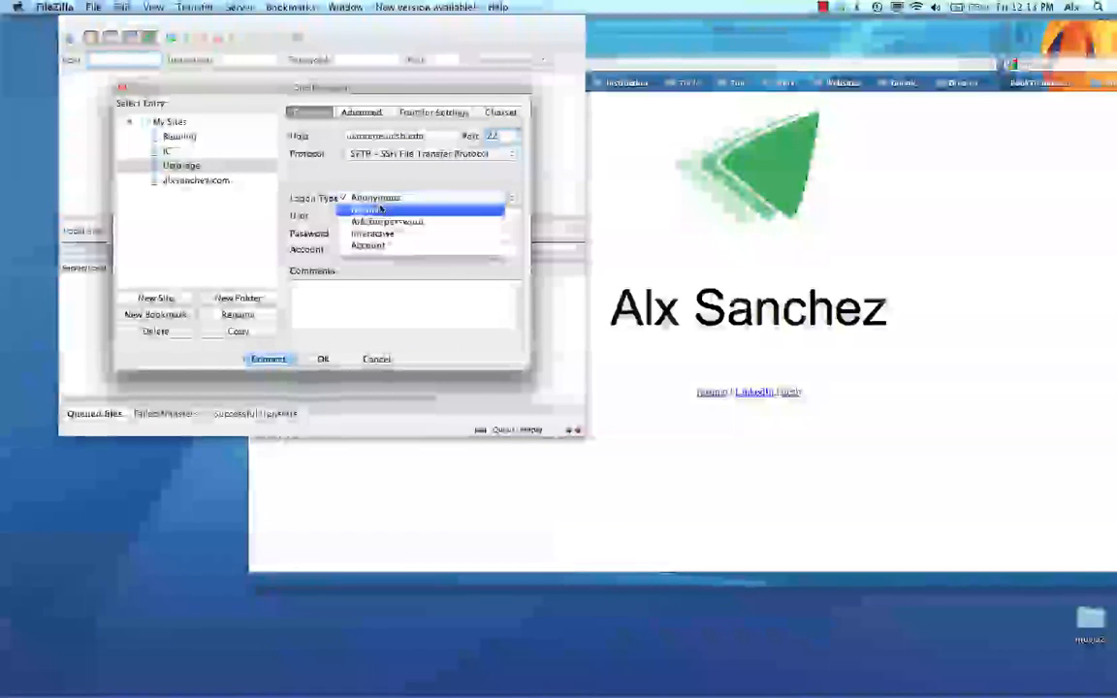
left_click(381, 210)
double_click(400, 214)
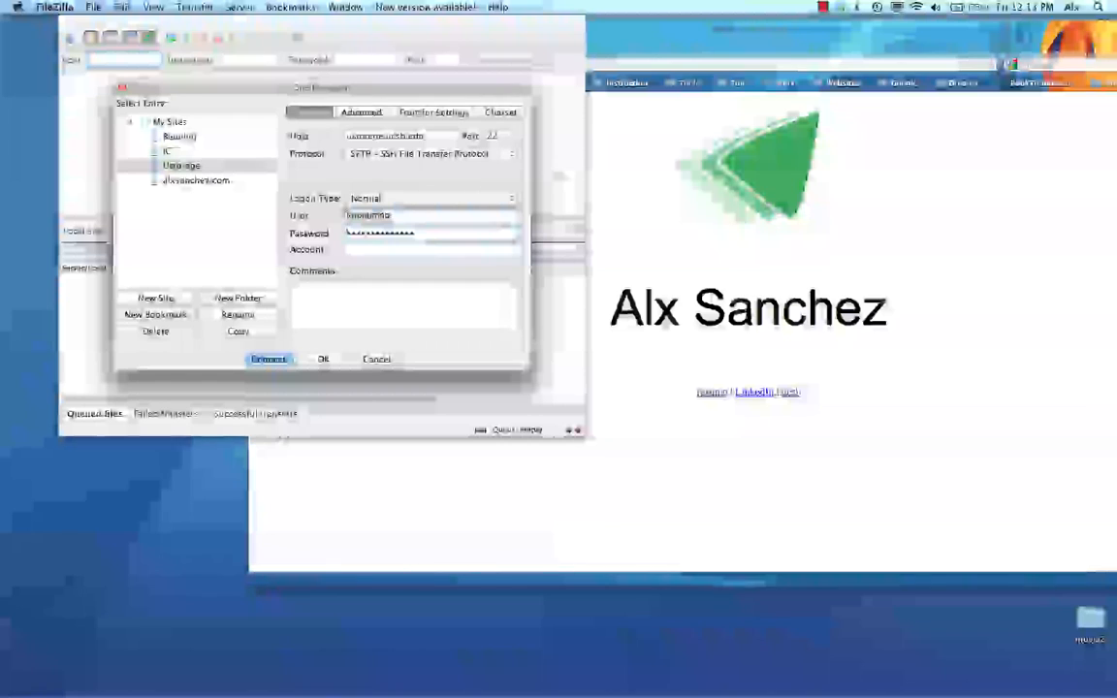
key("Tab")
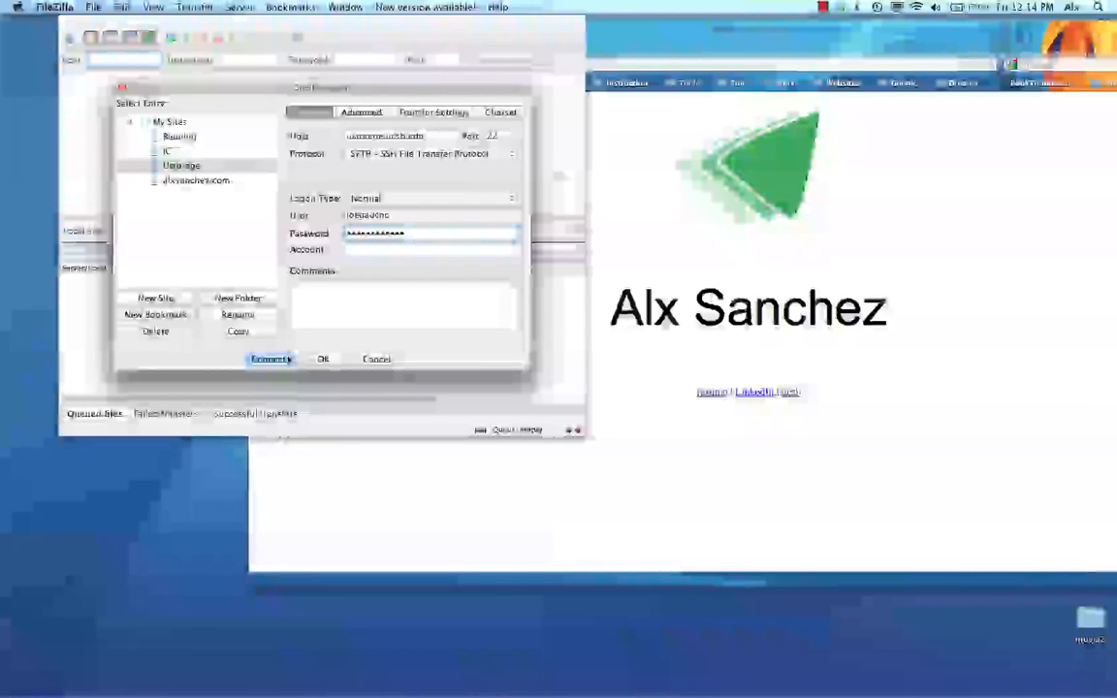
left_click(283, 359)
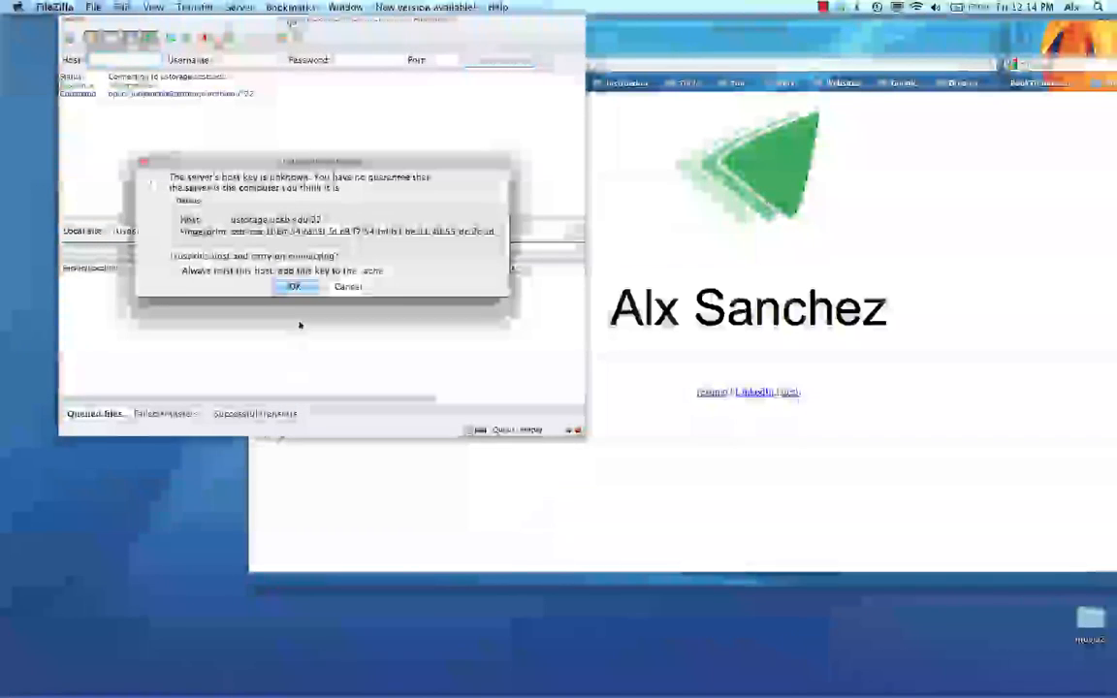
left_click(295, 287)
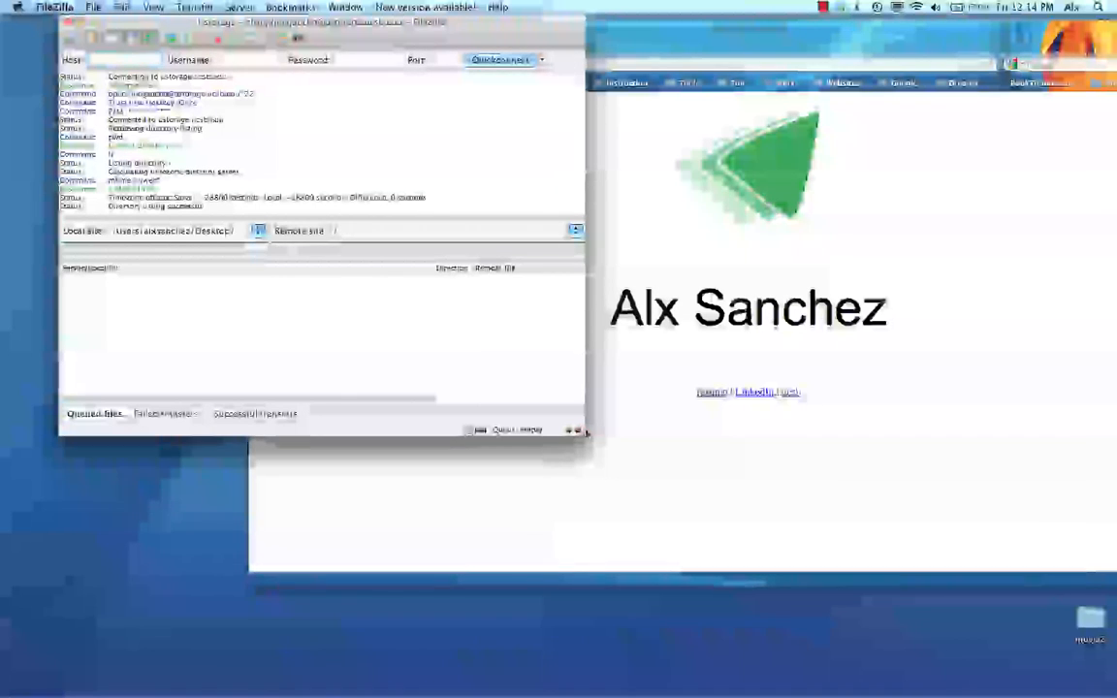
Enlarge the FileZilla window, then open the remote uweb folder and the local site folder on the Desktop.
left_click_drag(575, 434, 829, 683)
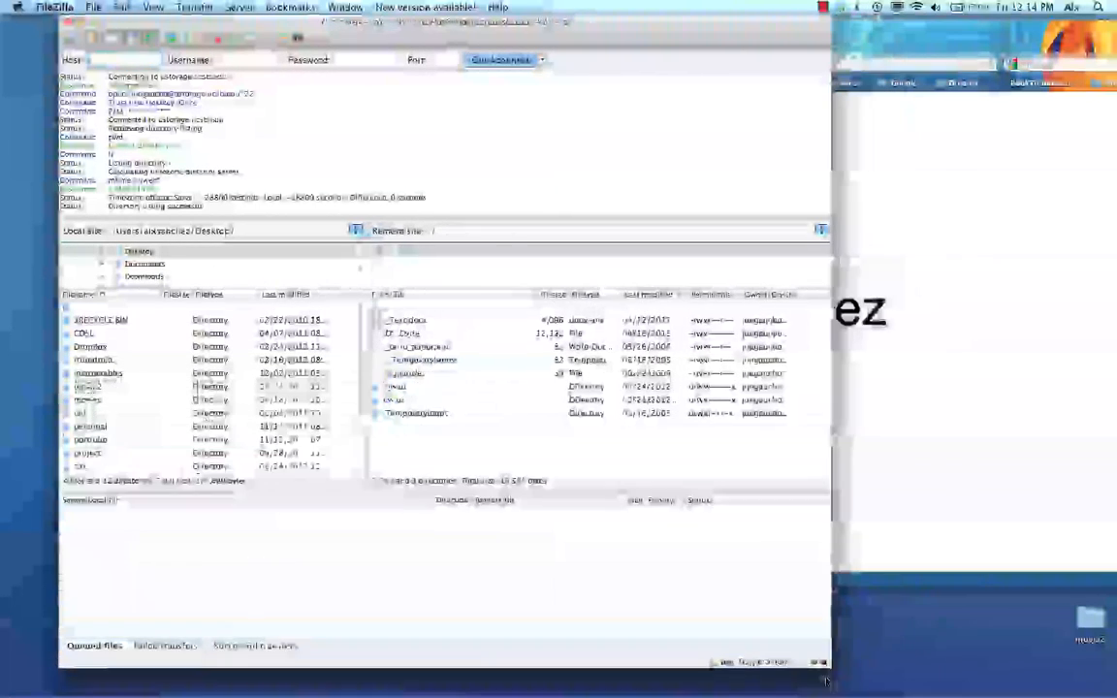
left_click(392, 401)
double_click(392, 401)
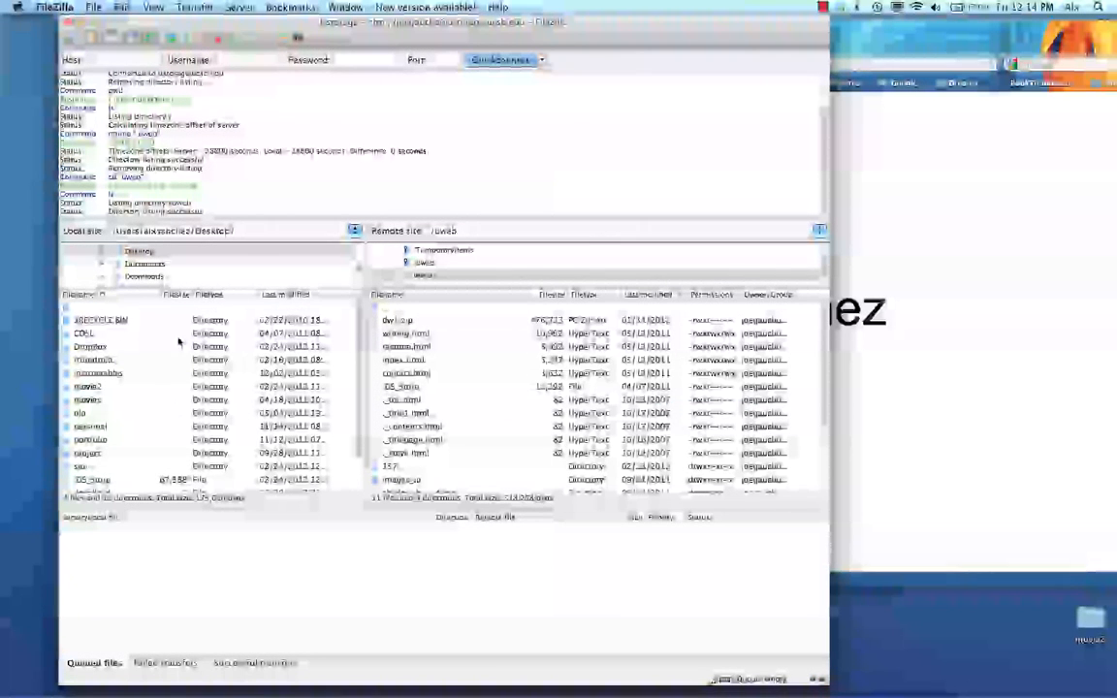
double_click(92, 466)
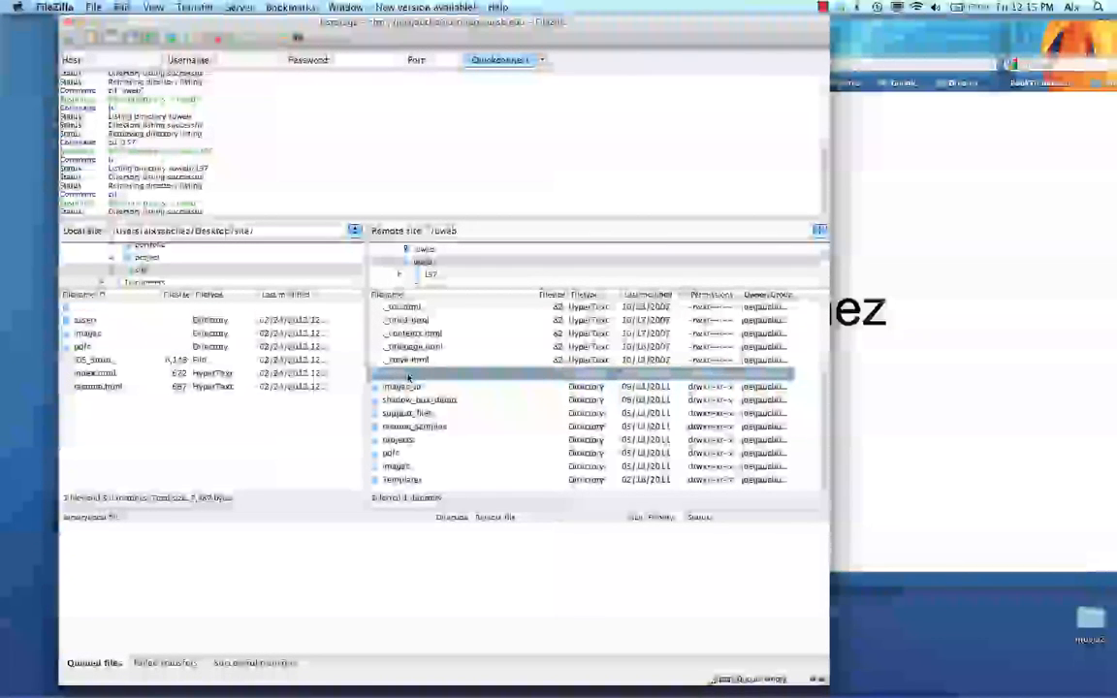
Delete the existing 157 folder from the remote uweb directory and reload its published page in Firefox to check the removal.
right_click(408, 377)
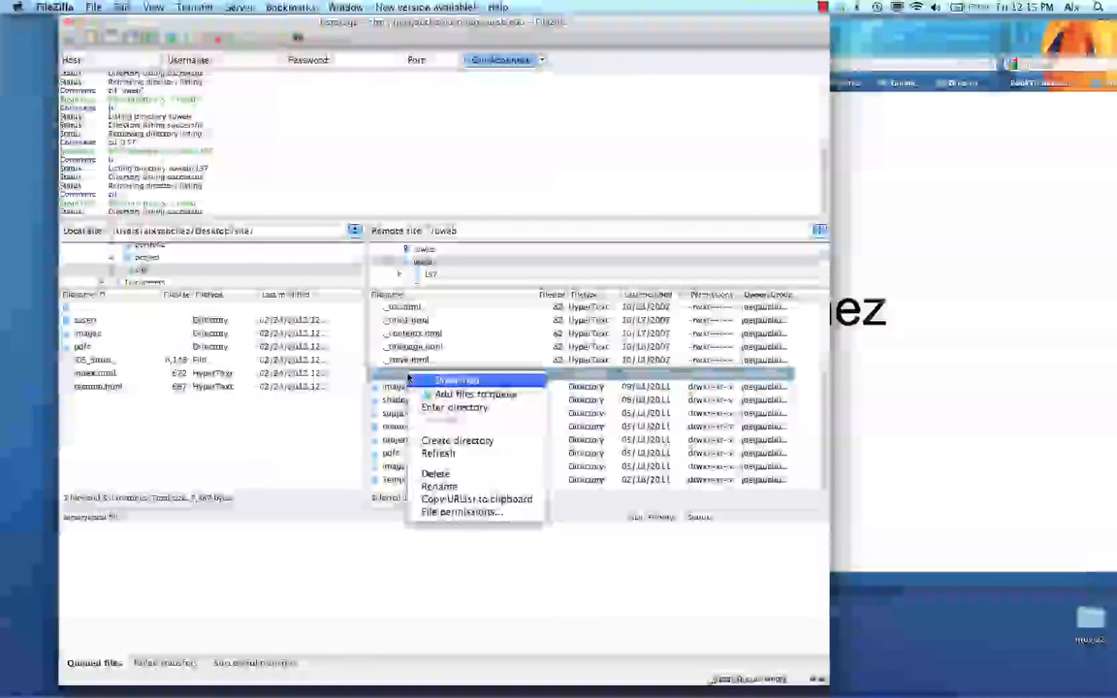
left_click(435, 474)
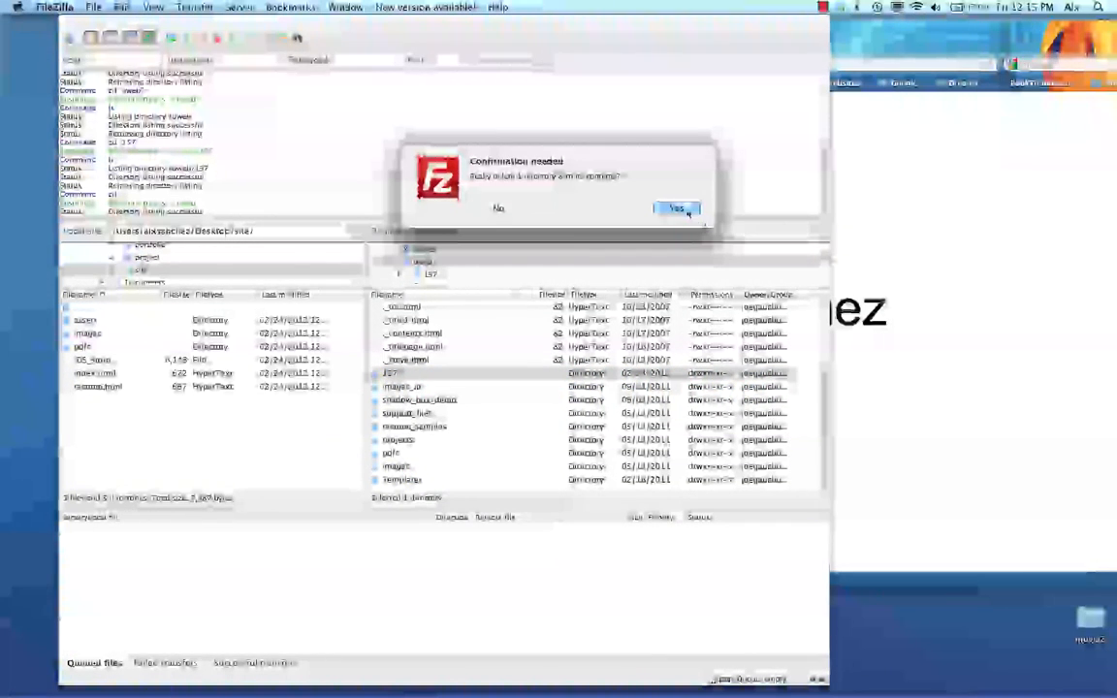
left_click(677, 208)
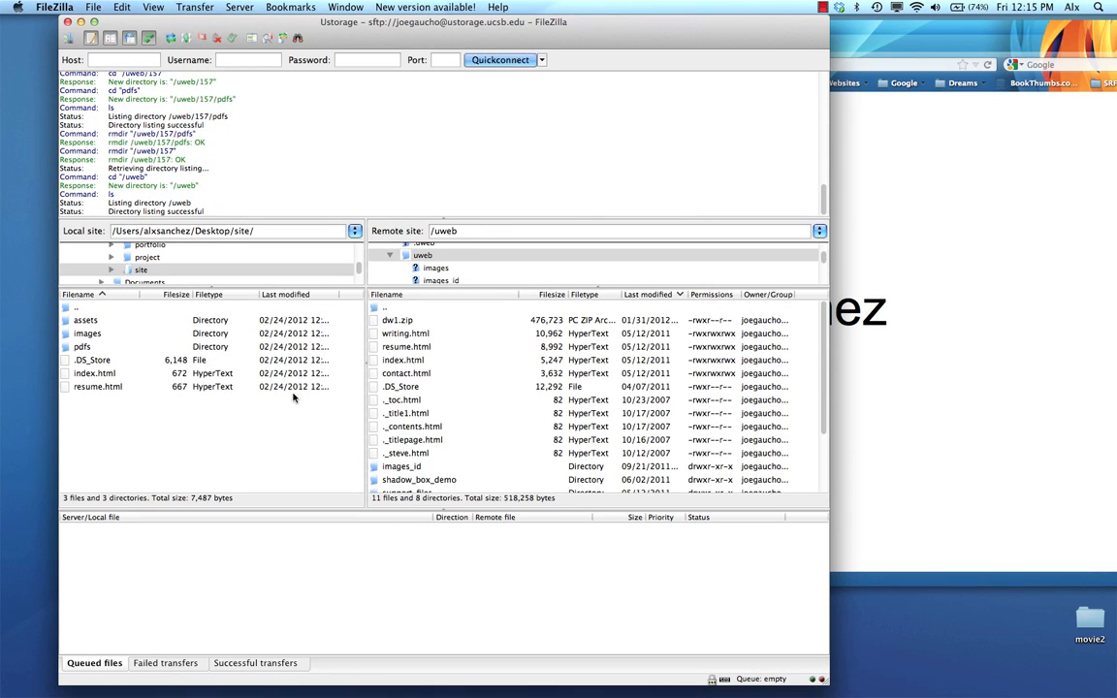
left_click(938, 167)
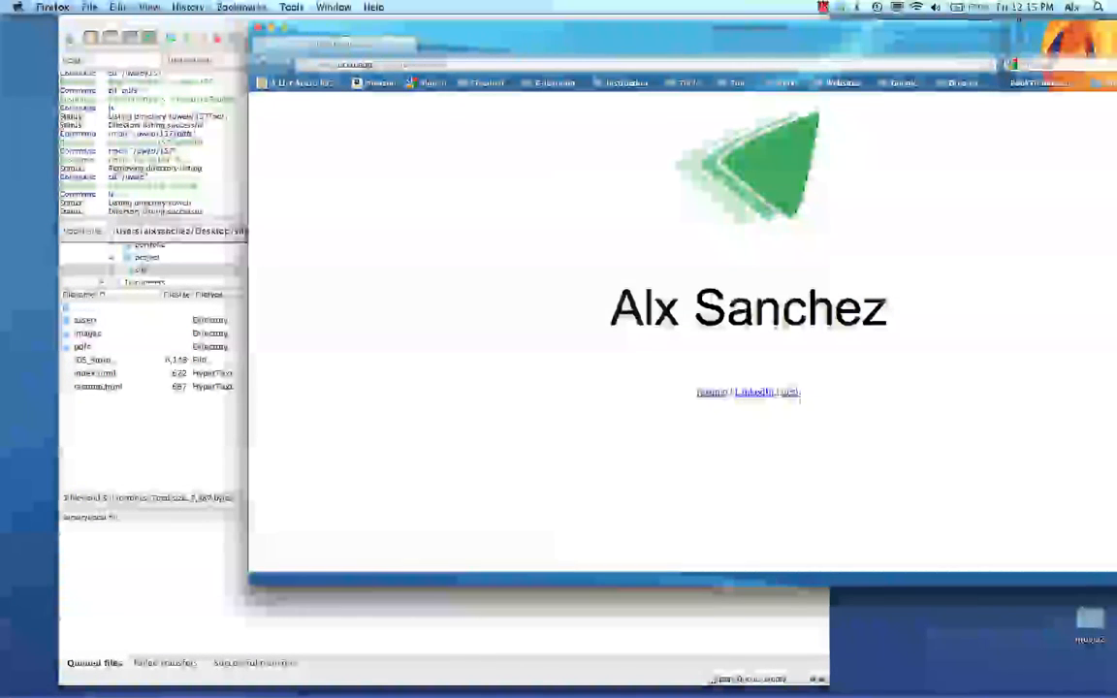
left_click(988, 66)
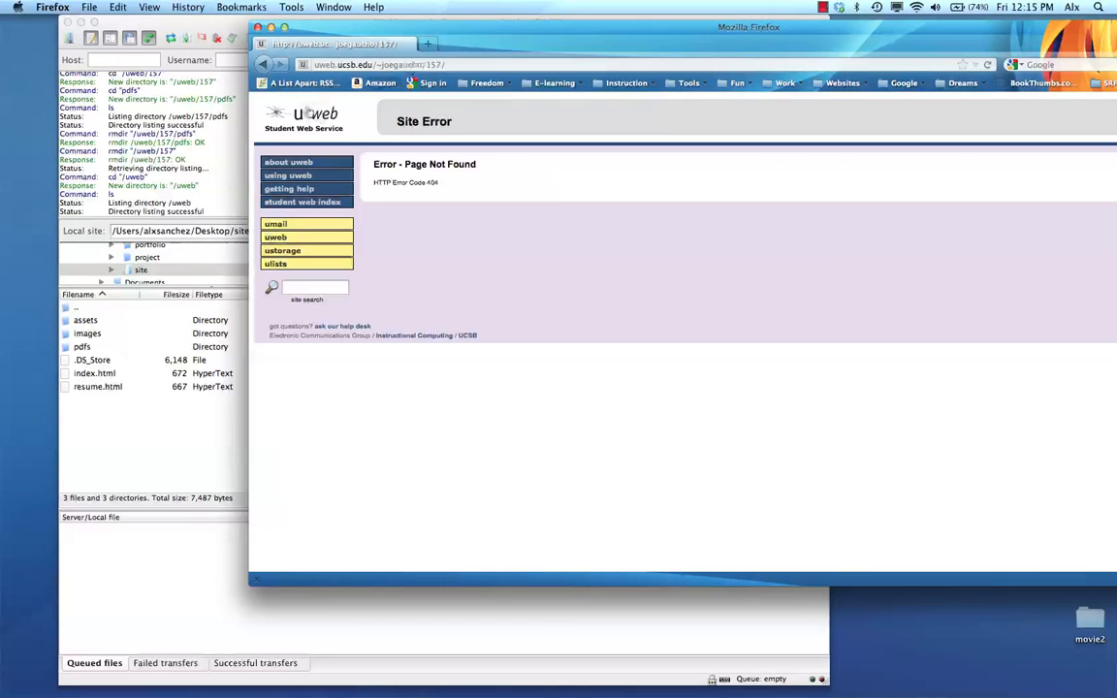
Switch back to FileZilla, create a new remote directory /uweb/157 and open it.
left_click(151, 424)
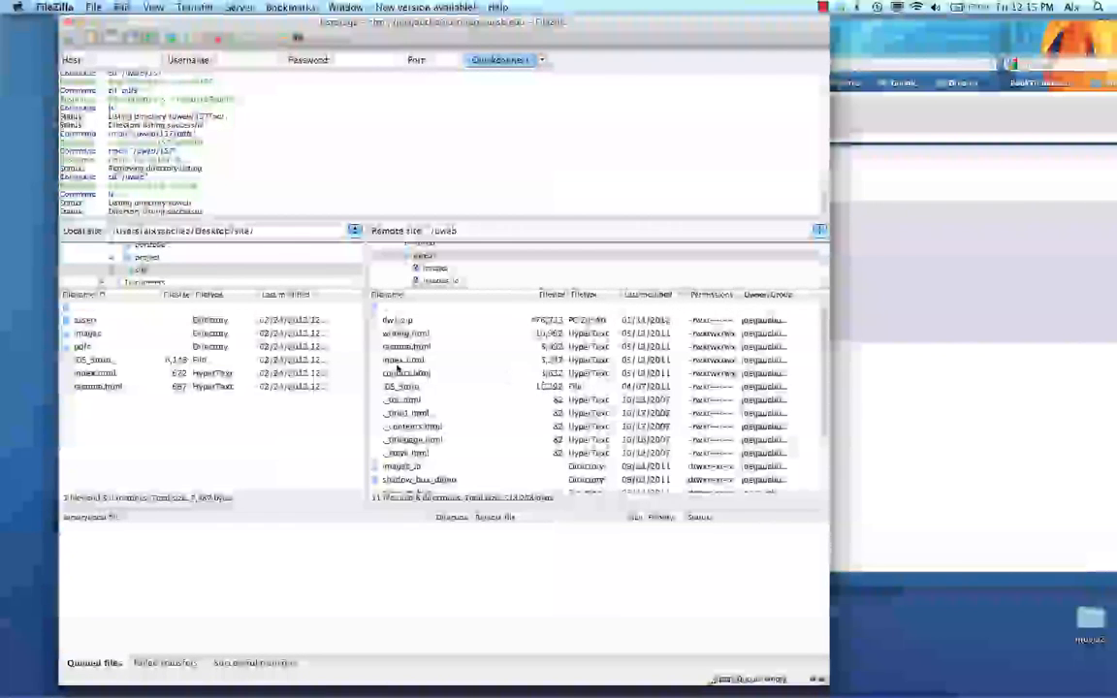
right_click(436, 374)
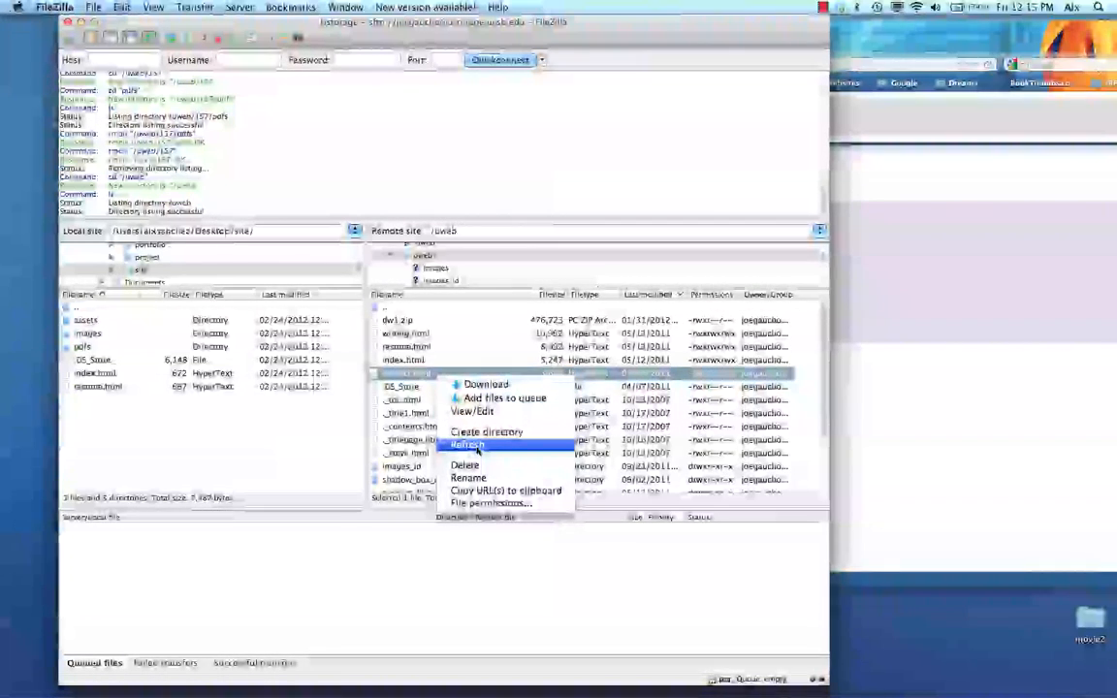
left_click(485, 431)
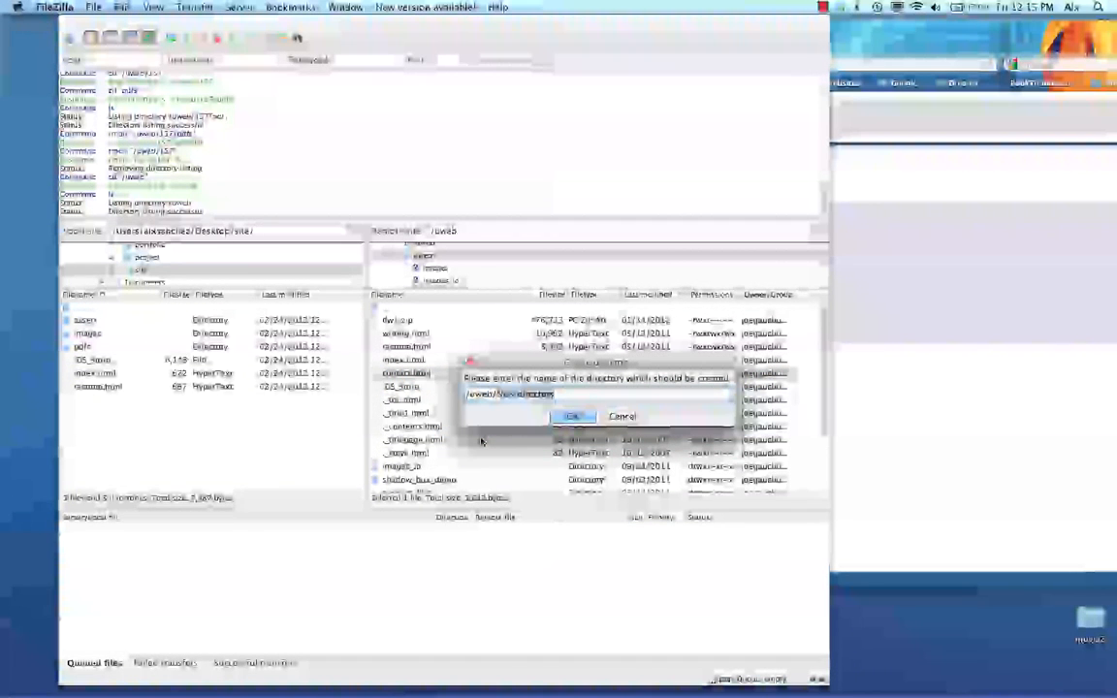
type("157")
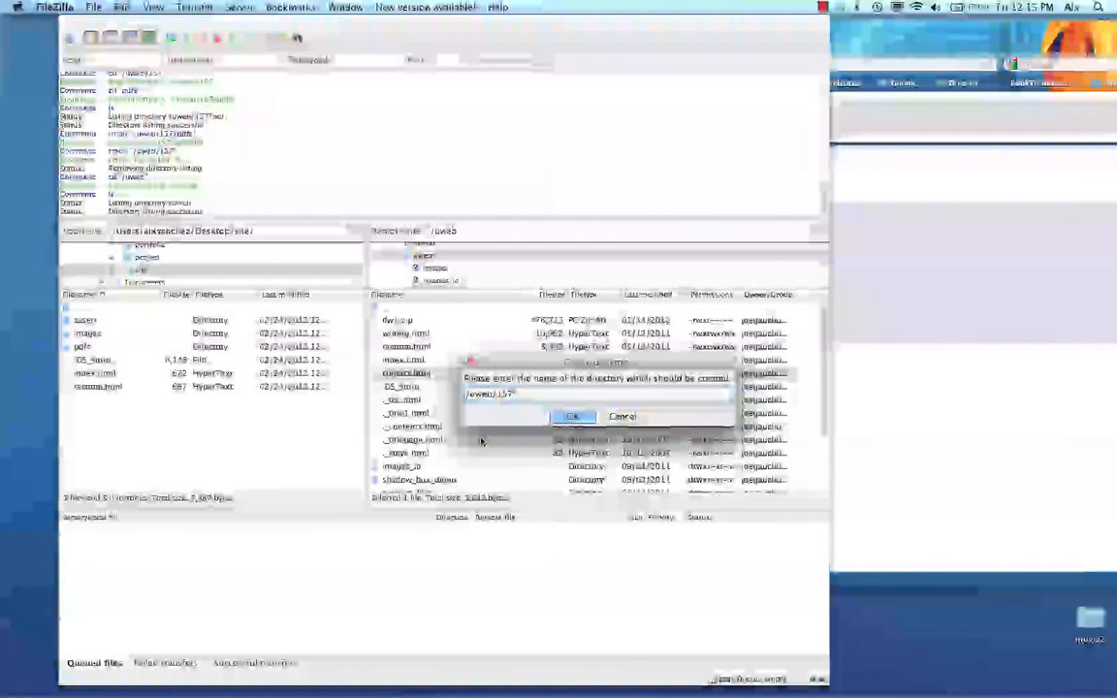
key("Return")
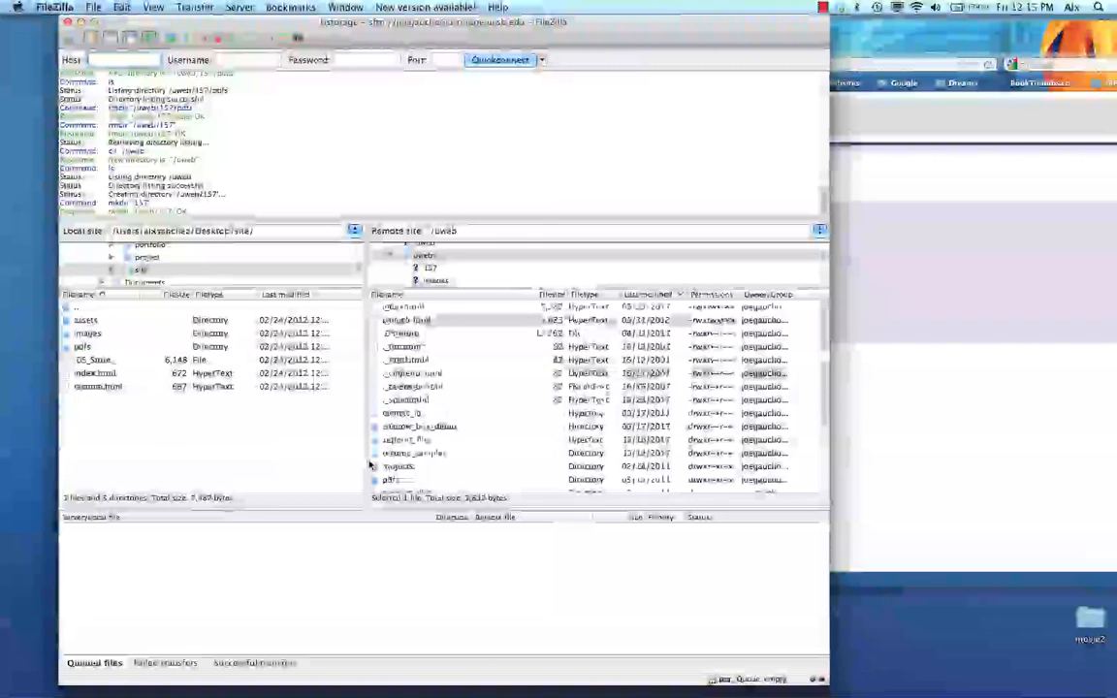
scroll(417, 428, "down", 3)
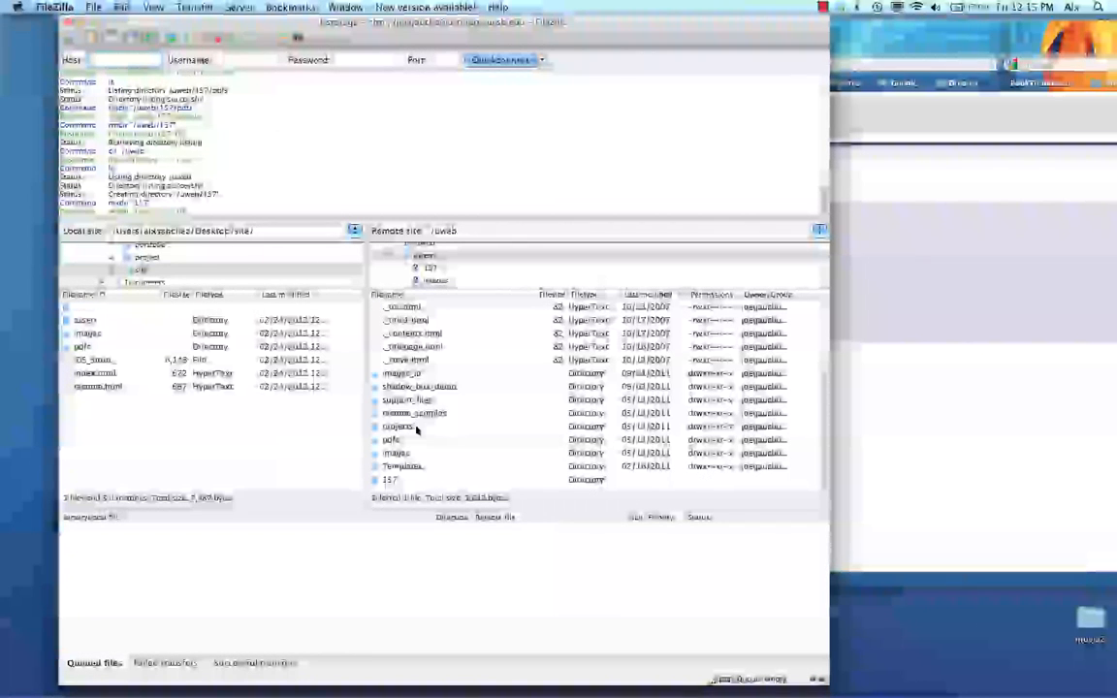
left_click(374, 482)
double_click(375, 482)
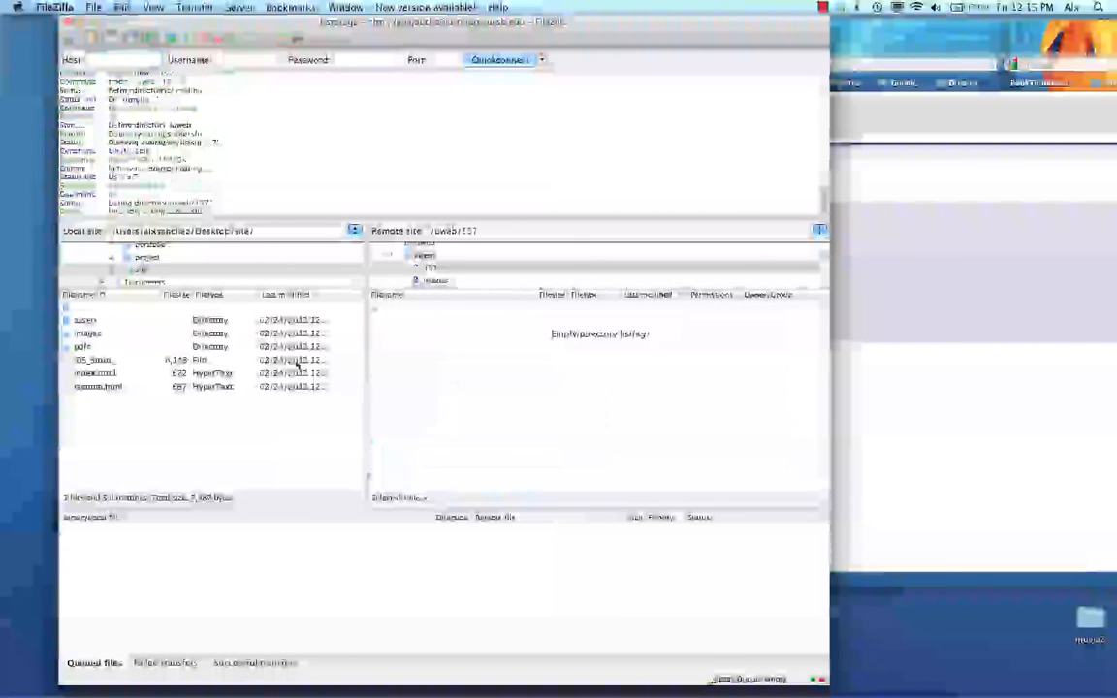
Upload the local images and pdfs folders together into the remote /uweb/157 directory.
left_click(88, 321)
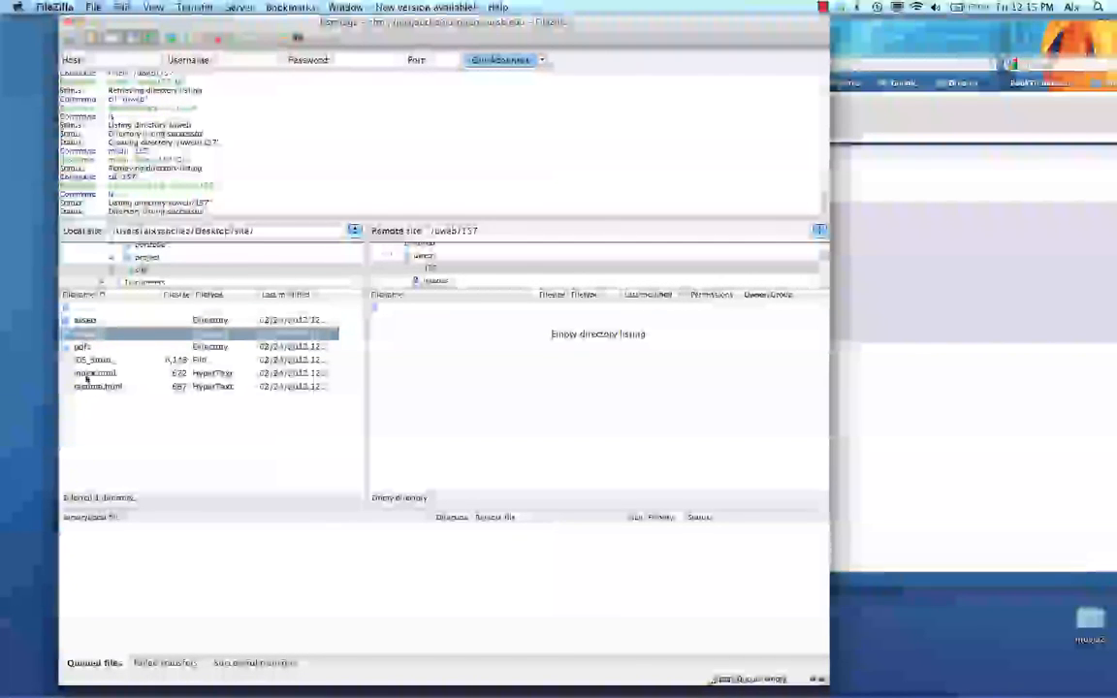
left_click(87, 334)
left_click(87, 384, "shift")
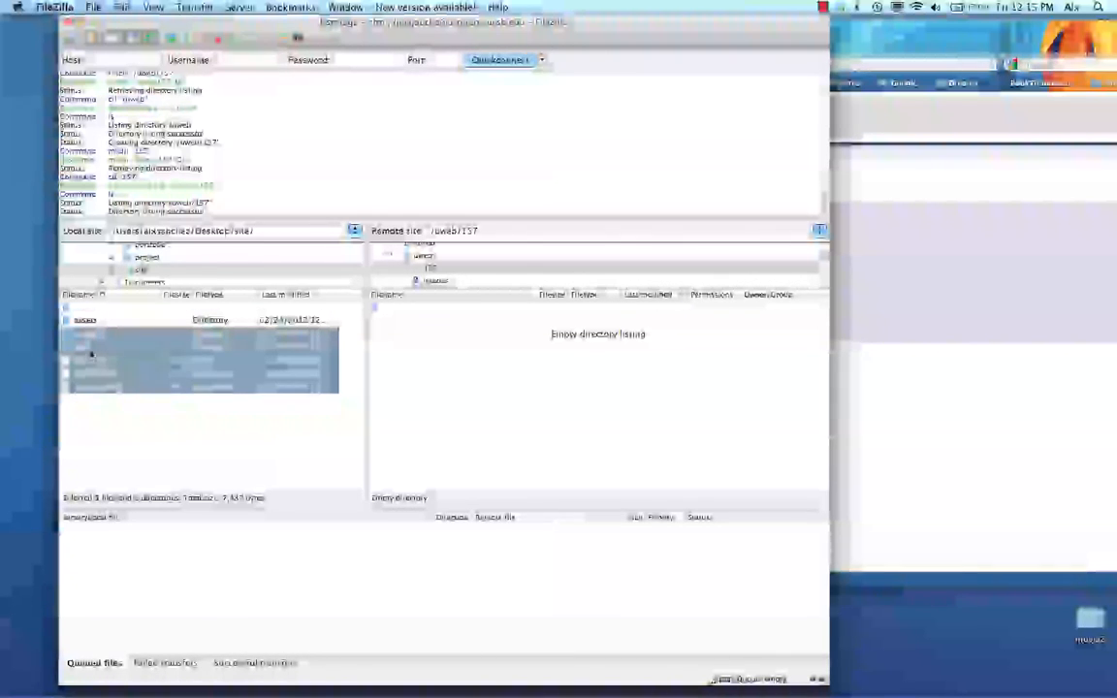
left_click(87, 361)
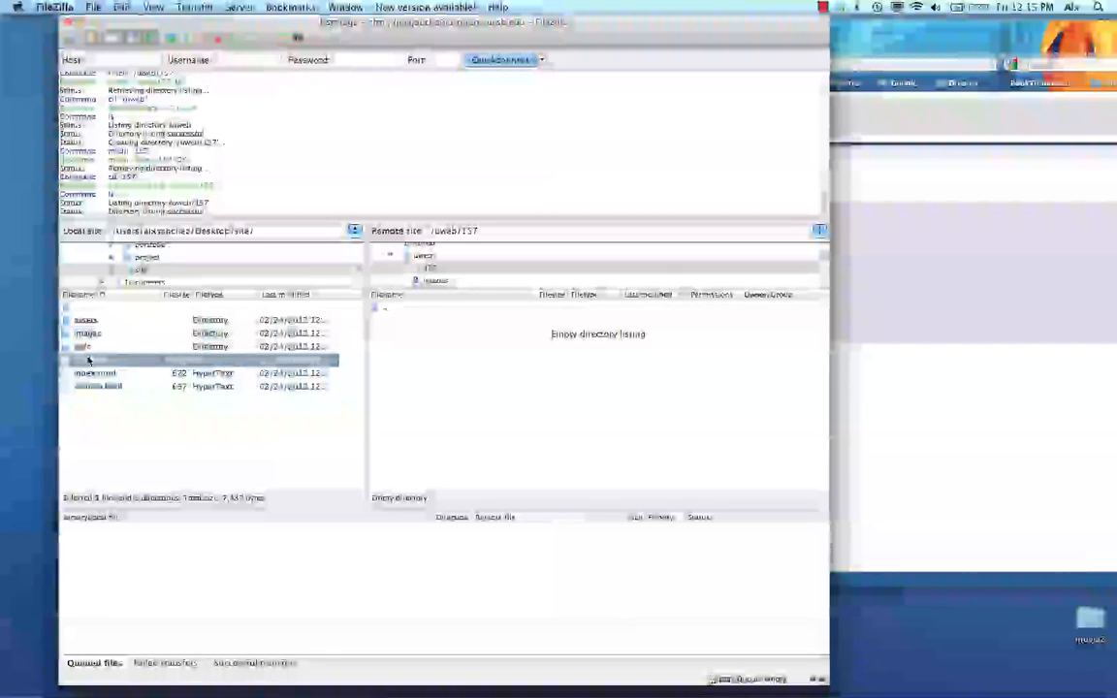
left_click(87, 333)
left_click(89, 348, "shift")
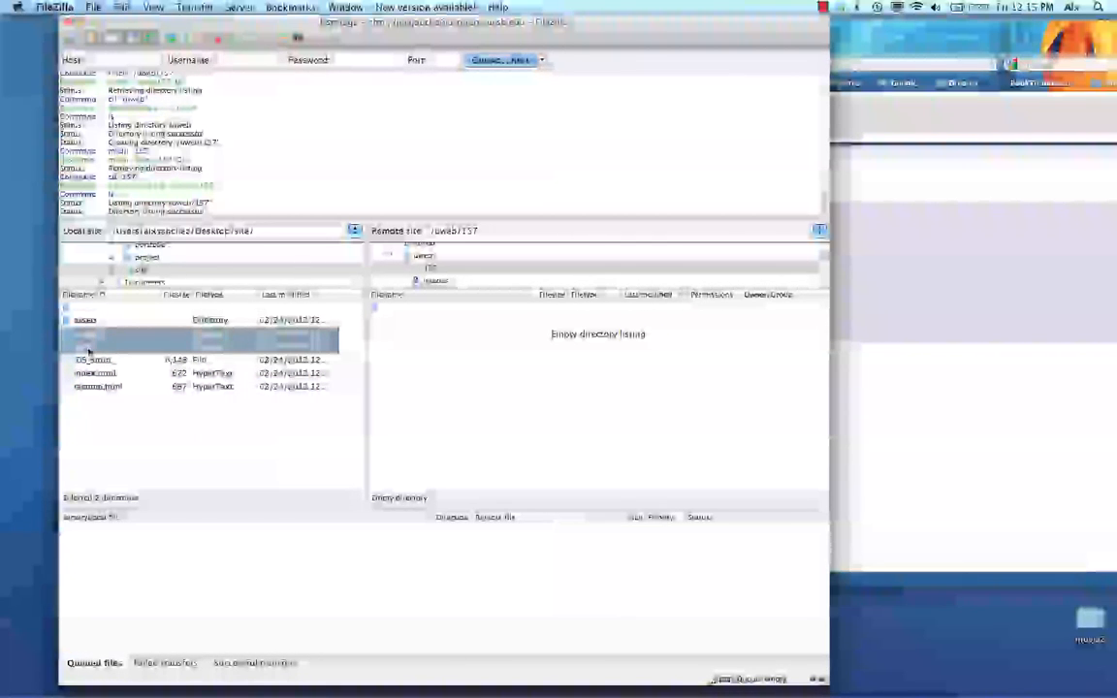
left_click_drag(392, 391, 431, 399)
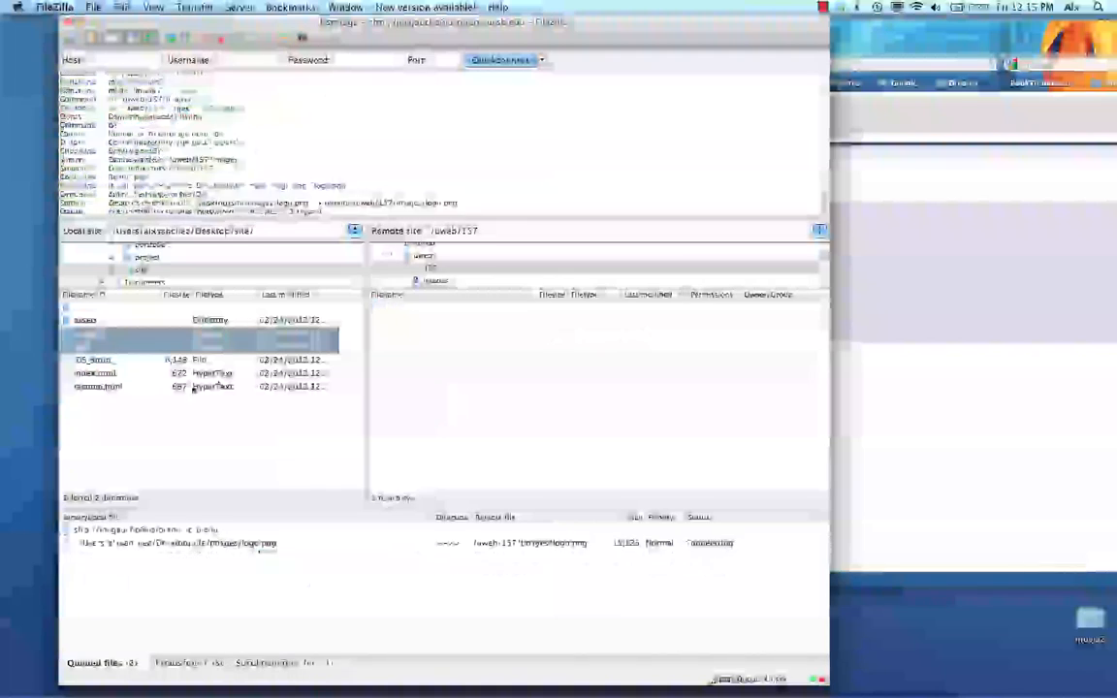
Upload index.html and resume.html from the local site folder into /uweb/157.
left_click(110, 375)
left_click(110, 387, "shift")
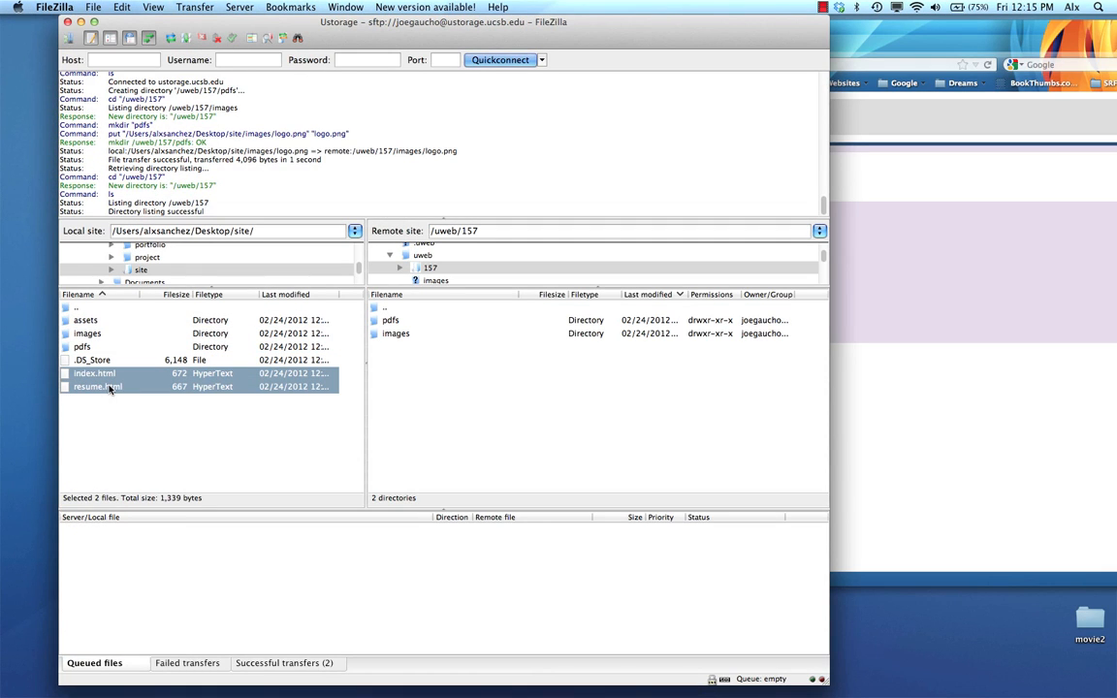
left_click_drag(250, 383, 436, 398)
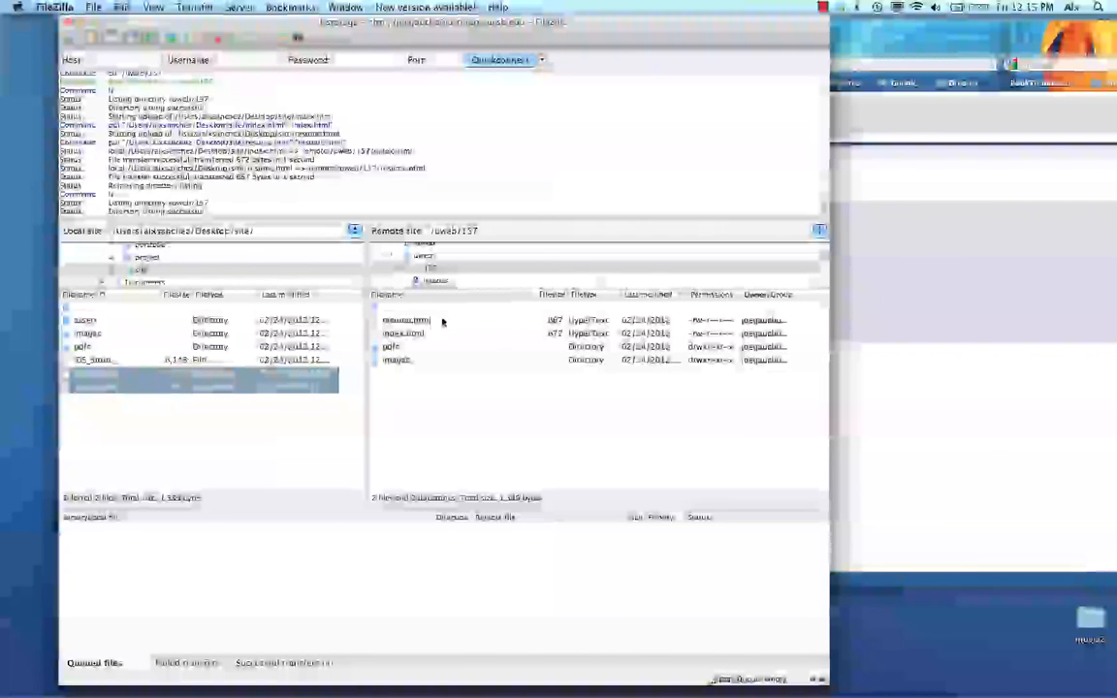
Switch to Firefox, reload the published 157 site and test its resume and ucsb links.
left_click(897, 184)
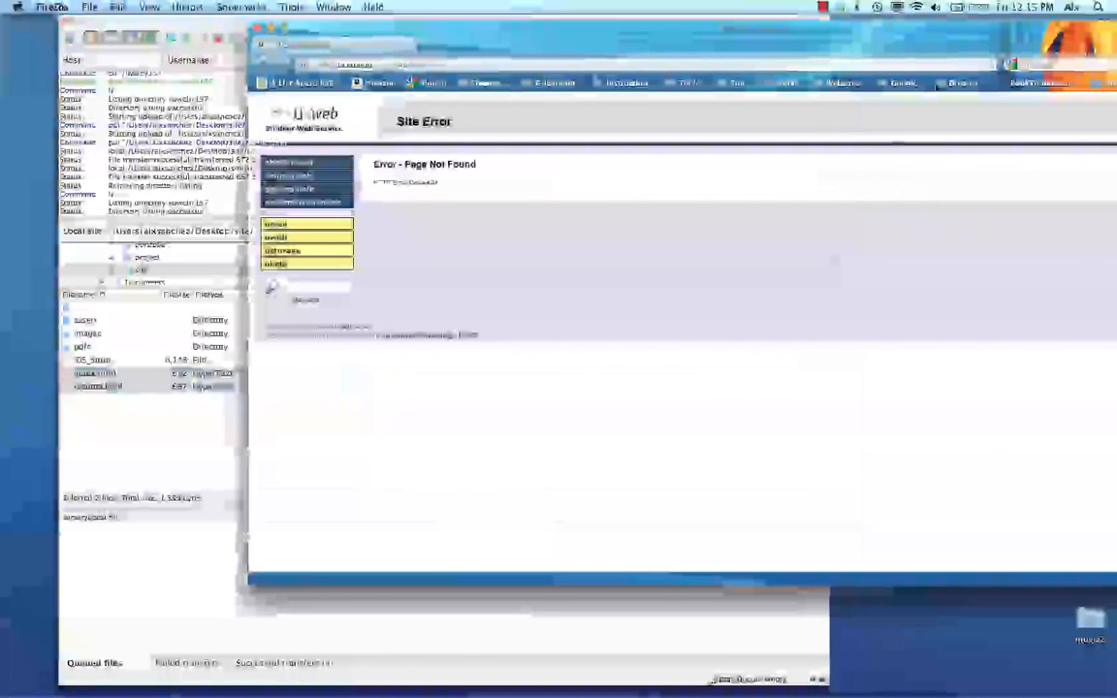
left_click(987, 68)
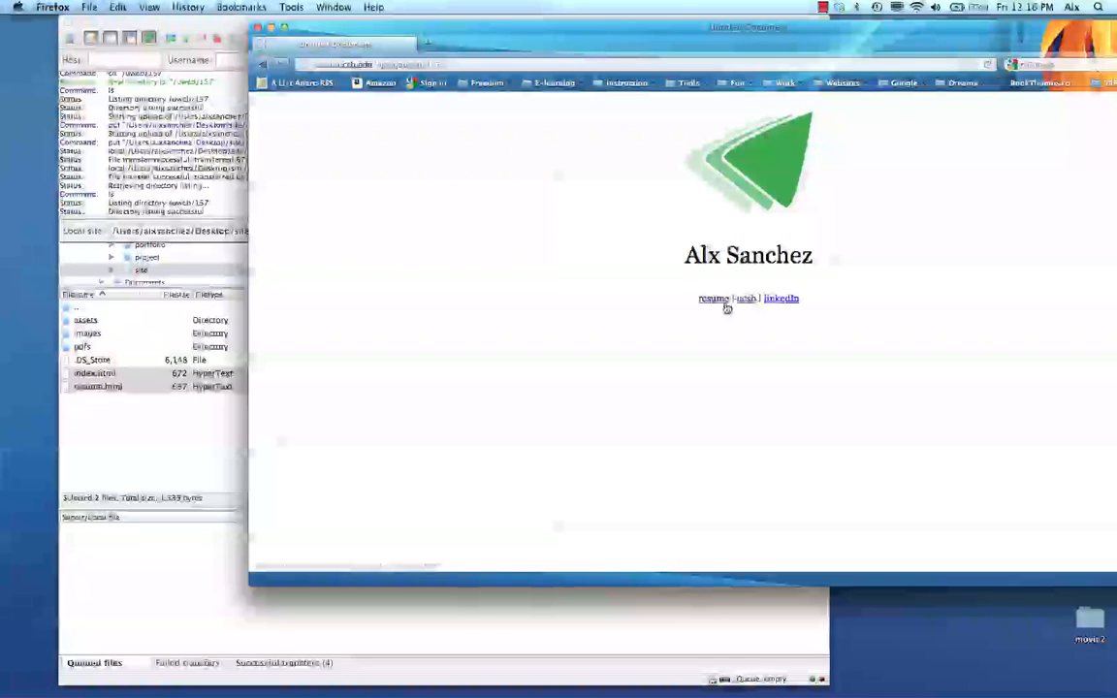
left_click(724, 301)
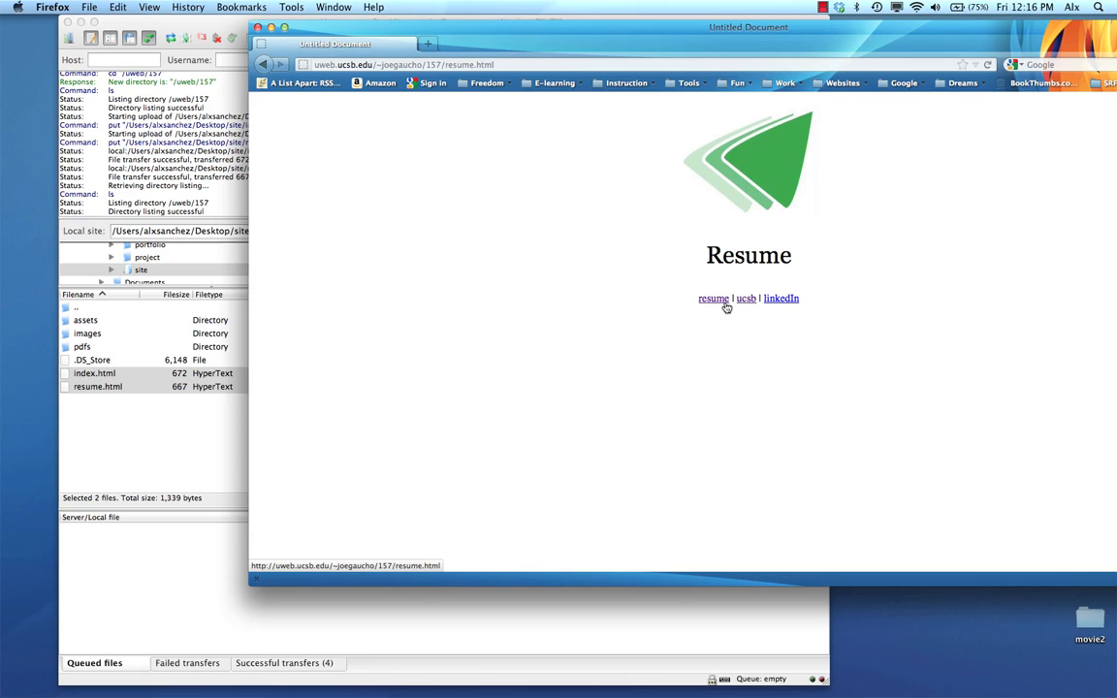
left_click(746, 300)
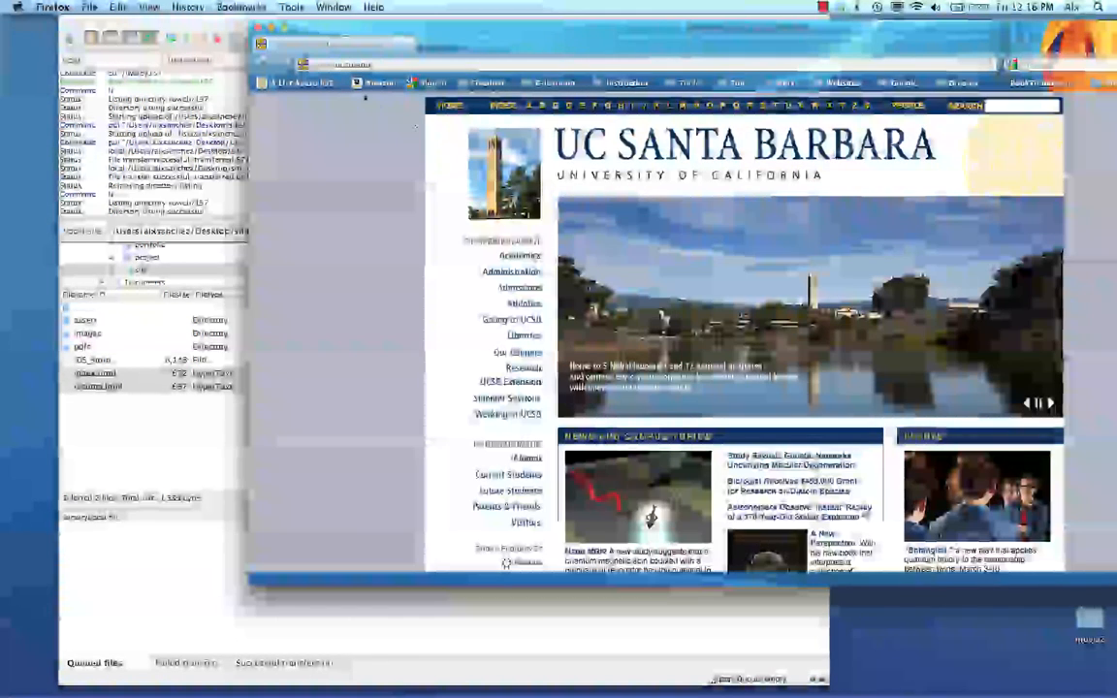
Return from the UCSB site to the published resume page in Firefox, and close FileZilla.
left_click(263, 65)
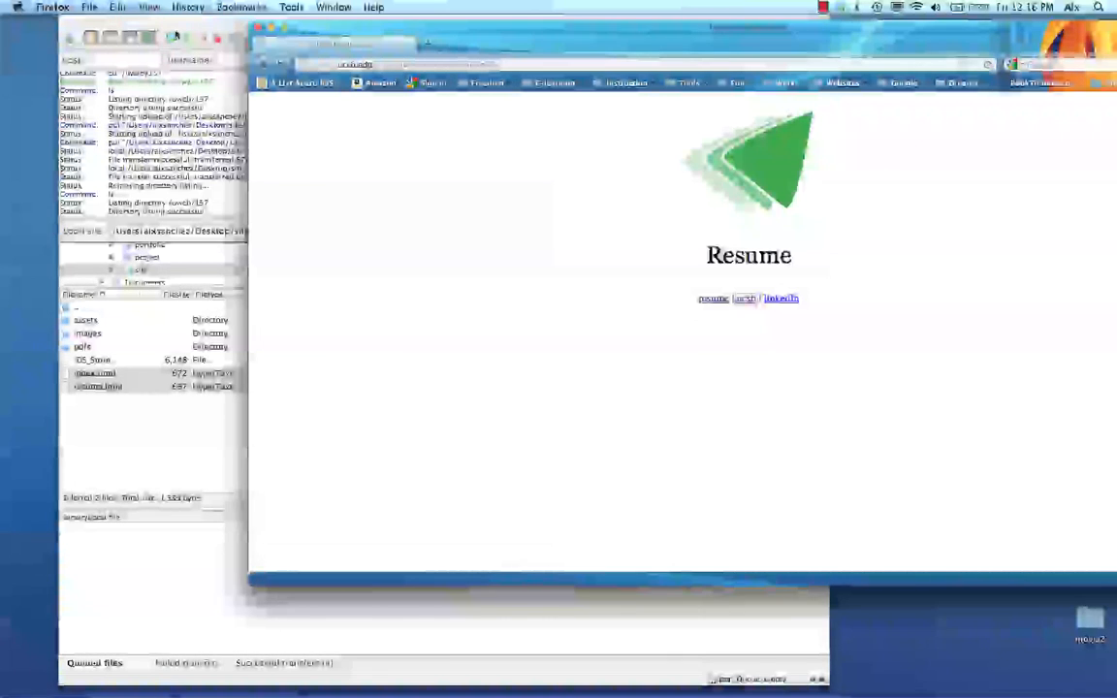
left_click(177, 35)
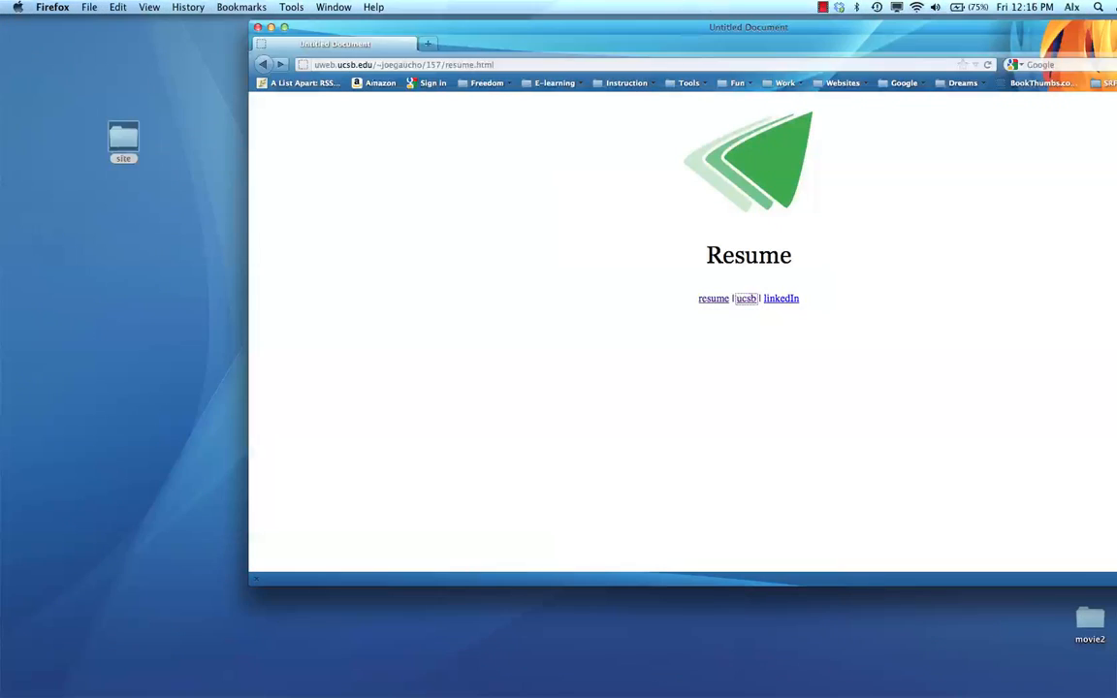
Switch to Dreamweaver, replace the name heading in index.html with "My site", save the page and quit.
left_click(1099, 7)
type("drea")
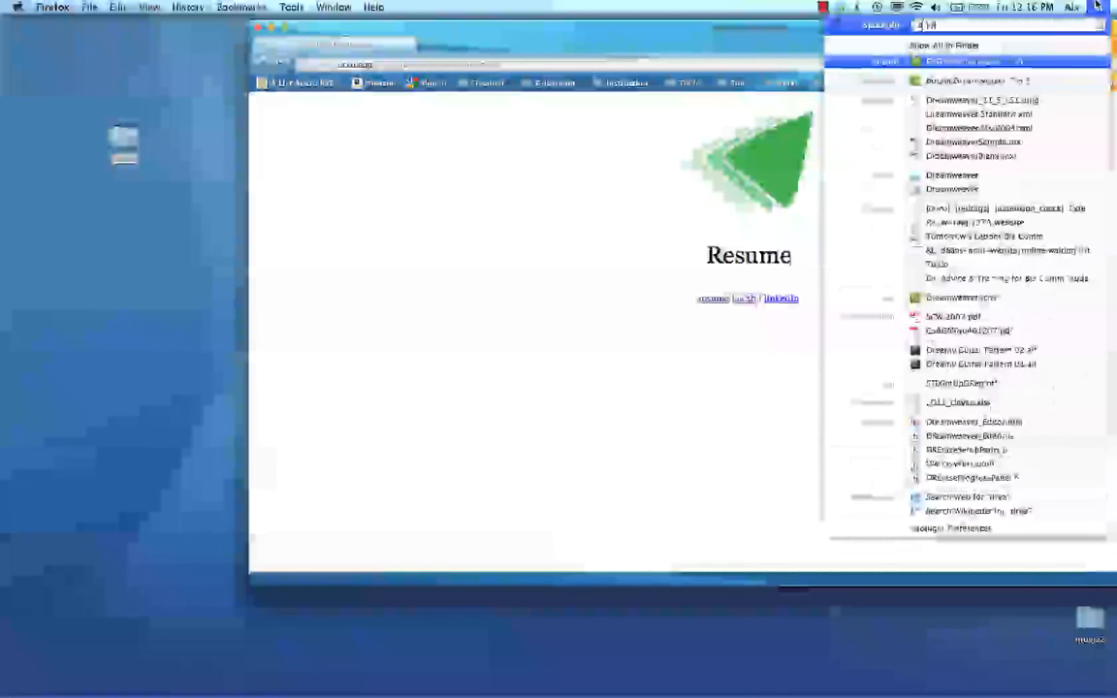
key("Return")
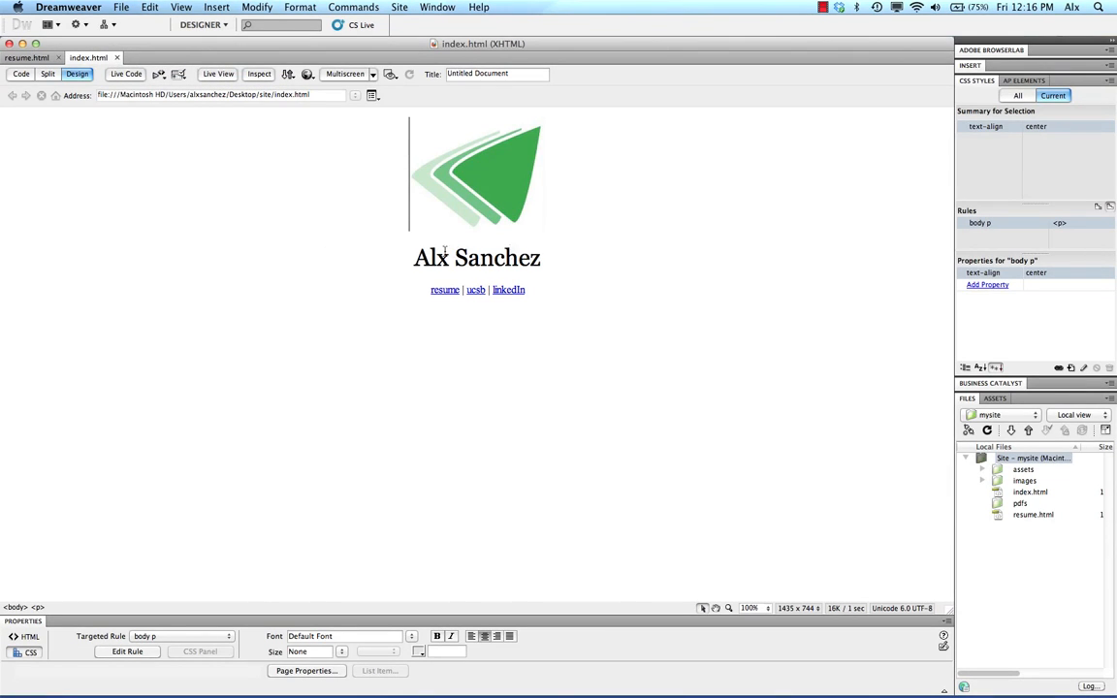
left_click_drag(416, 255, 508, 257)
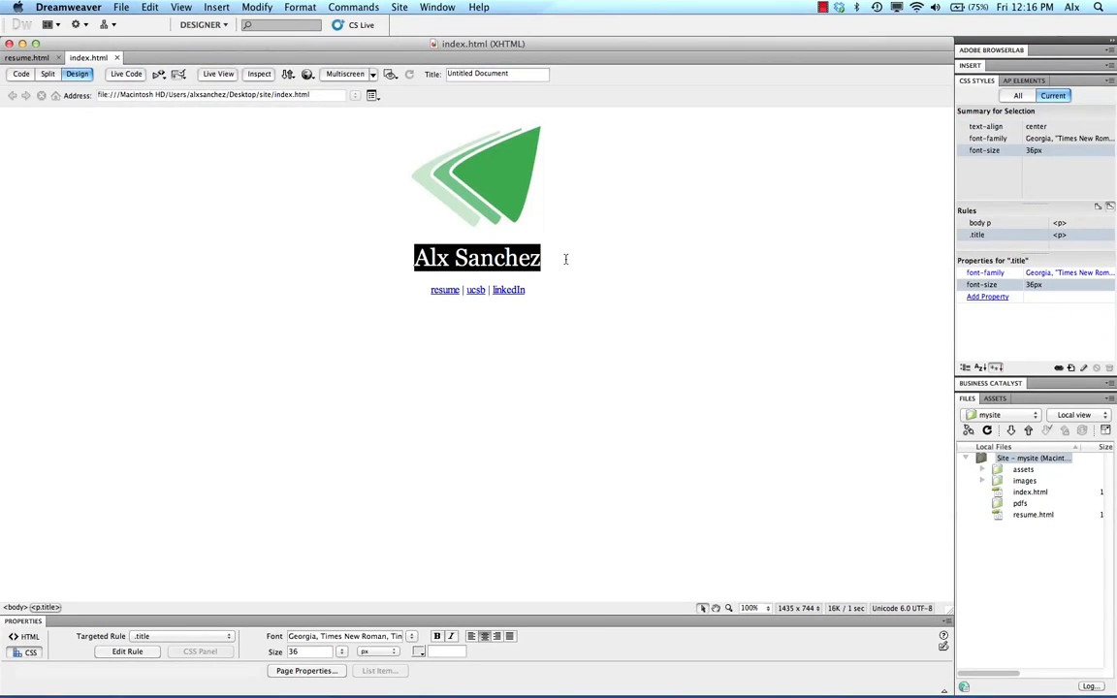
type("My site")
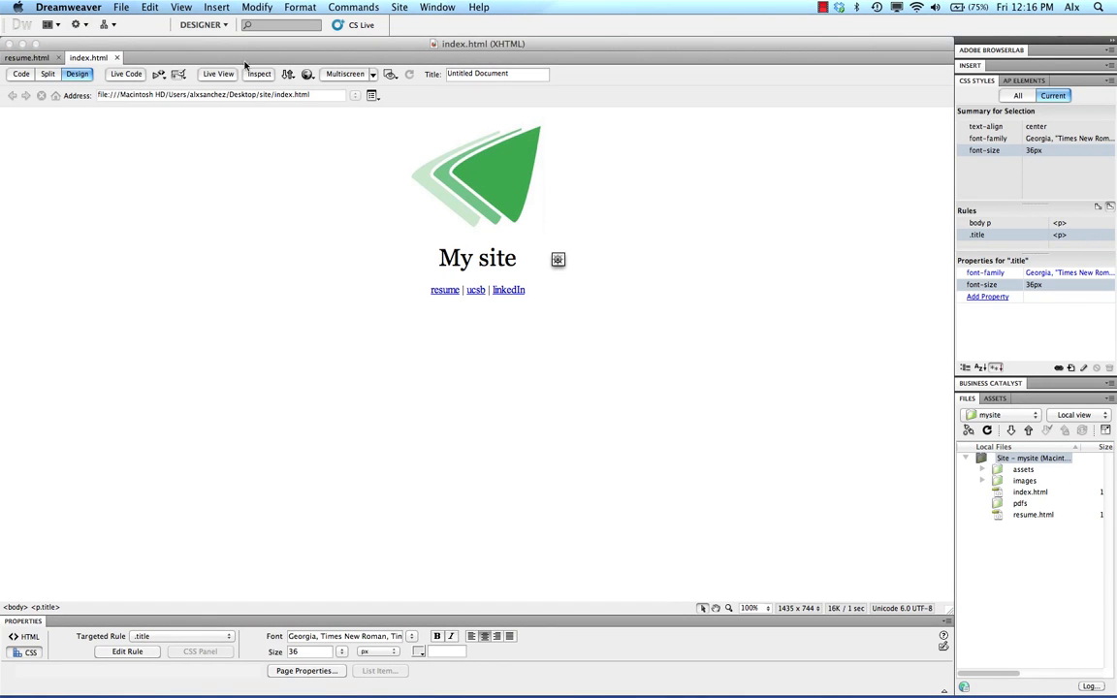
left_click(72, 7)
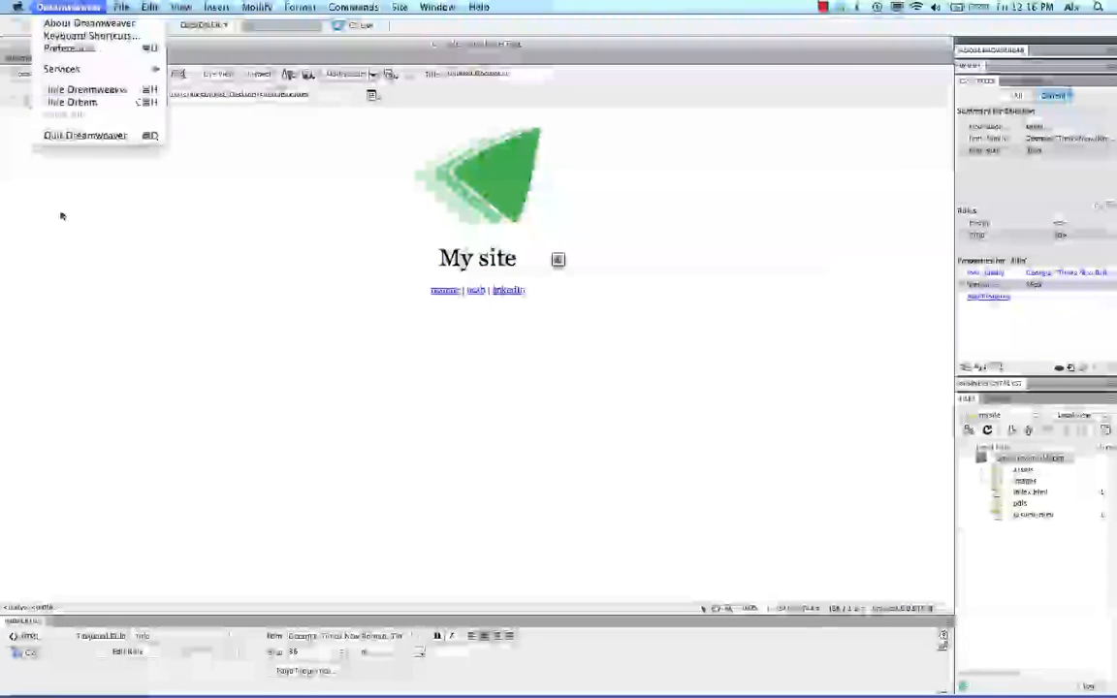
left_click(68, 134)
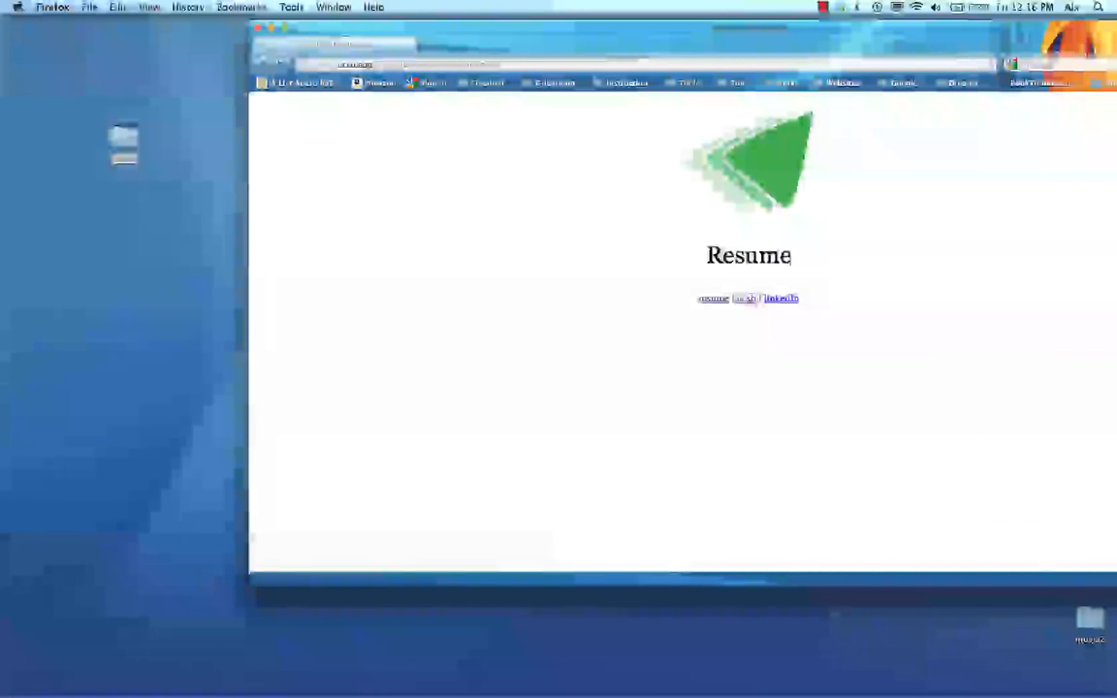
Reopen FileZilla and connect to the saved Ustorage site, trusting the server's host key.
left_click(739, 667)
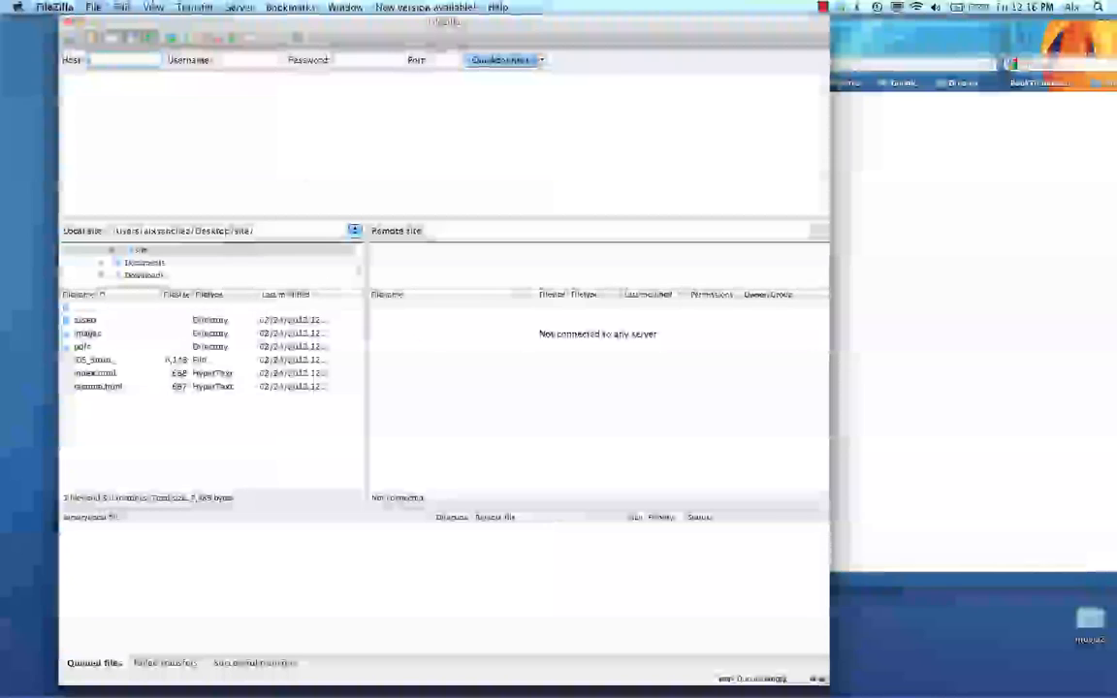
left_click(93, 6)
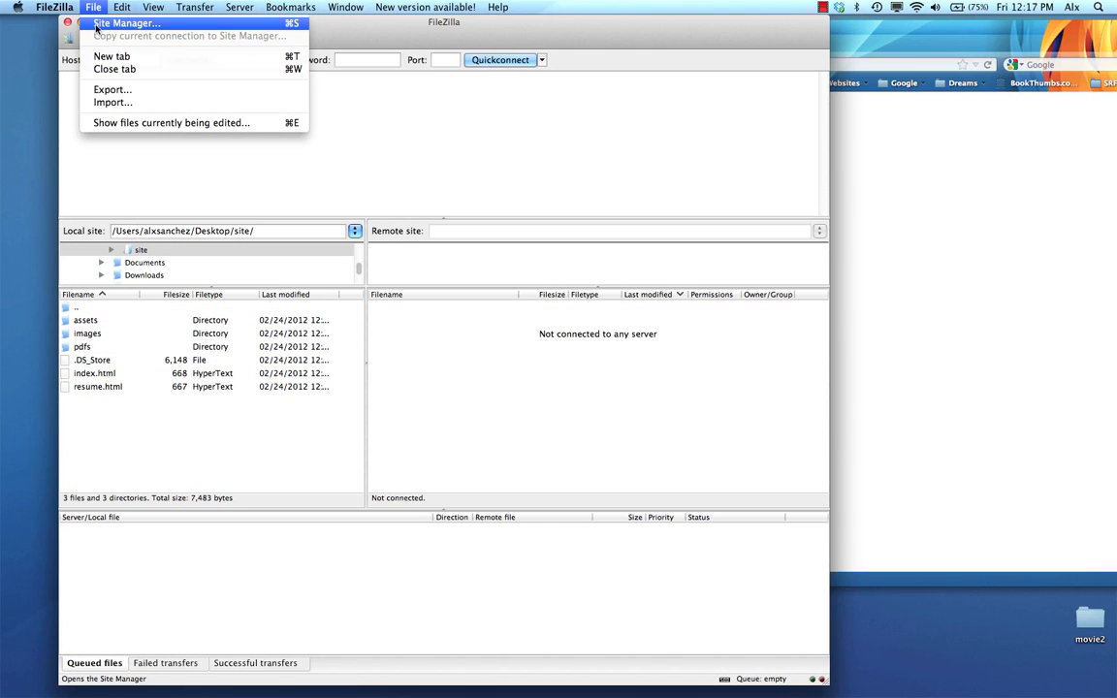
left_click(96, 24)
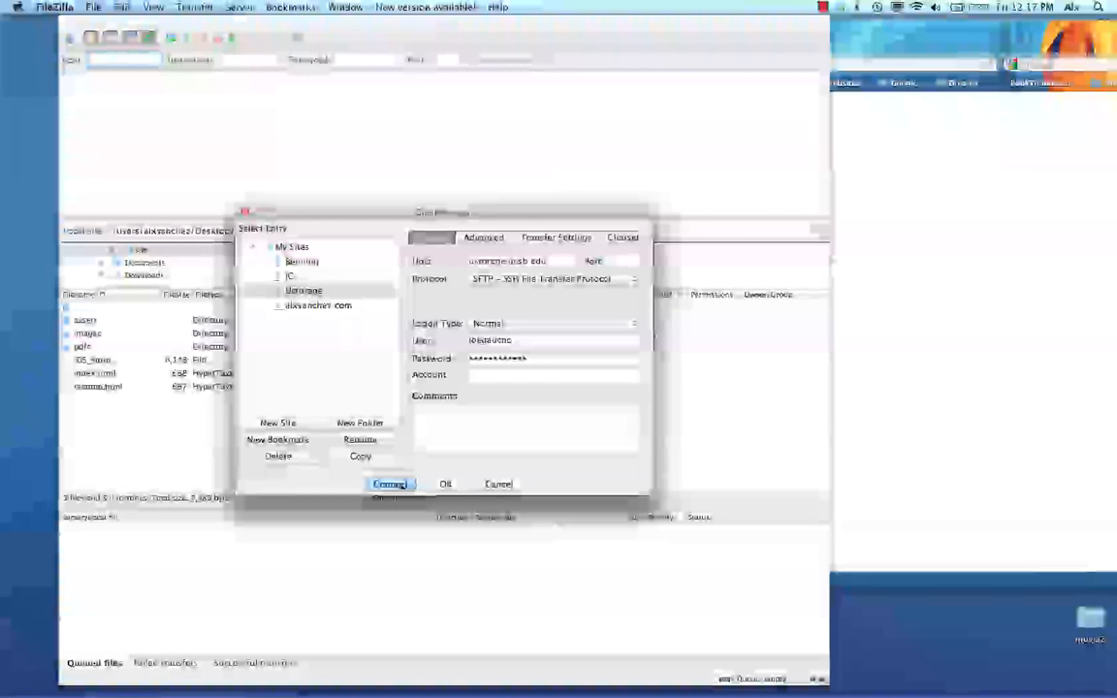
left_click(392, 484)
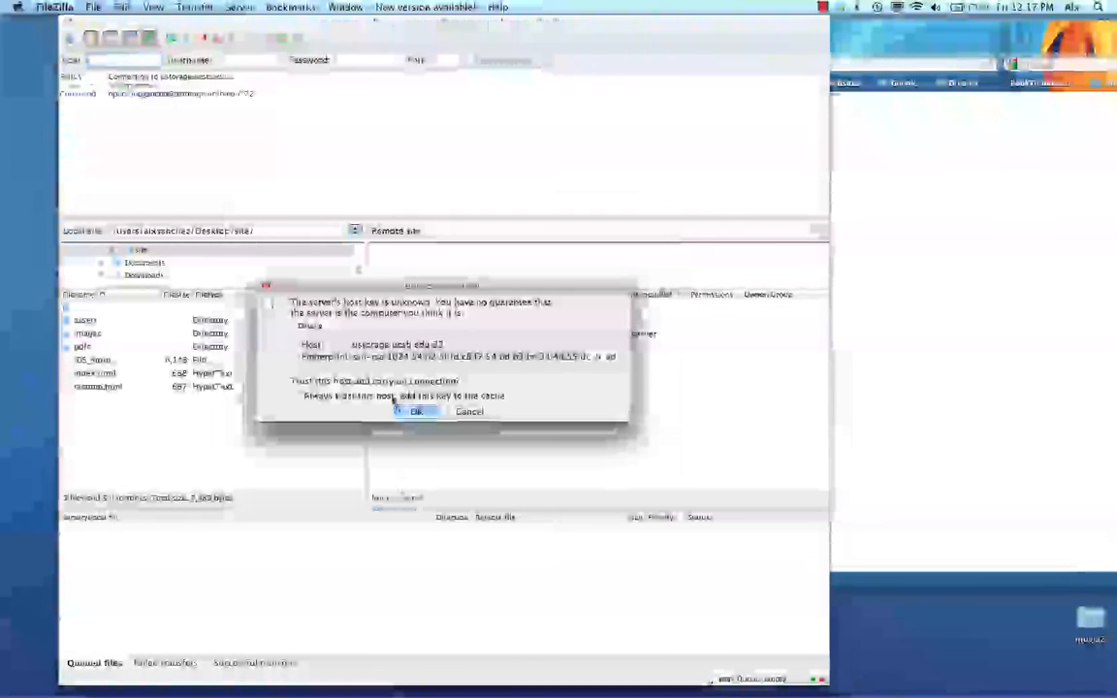
left_click(409, 412)
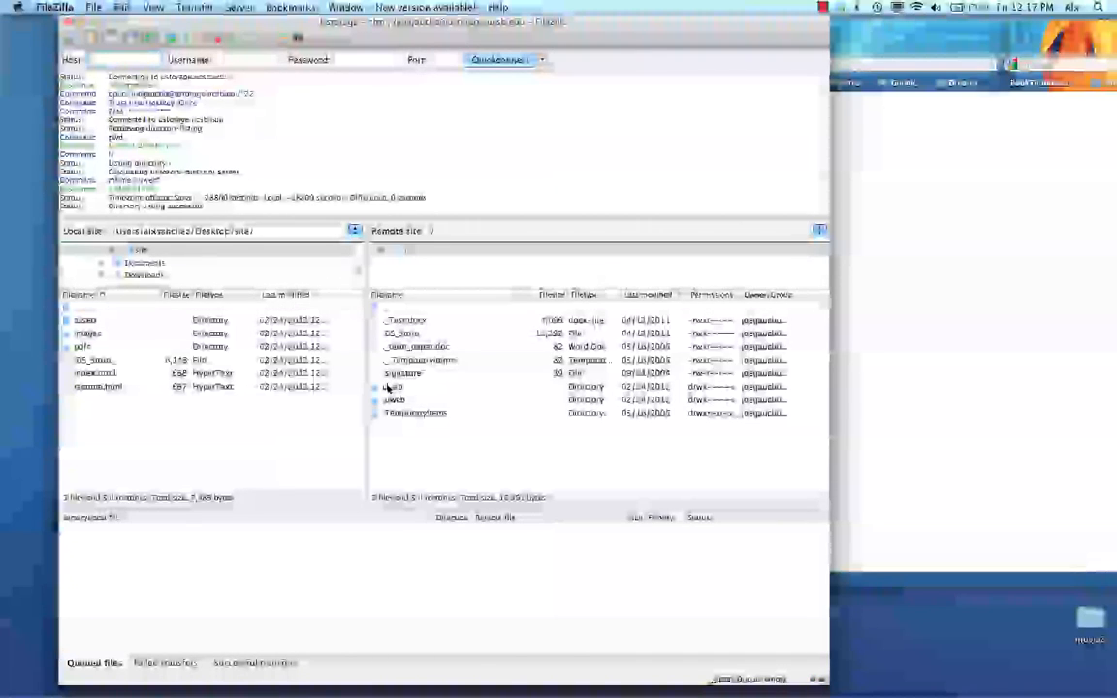
Open the remote /uweb/157 directory and upload the local index.html, overwriting the existing copy.
double_click(388, 387)
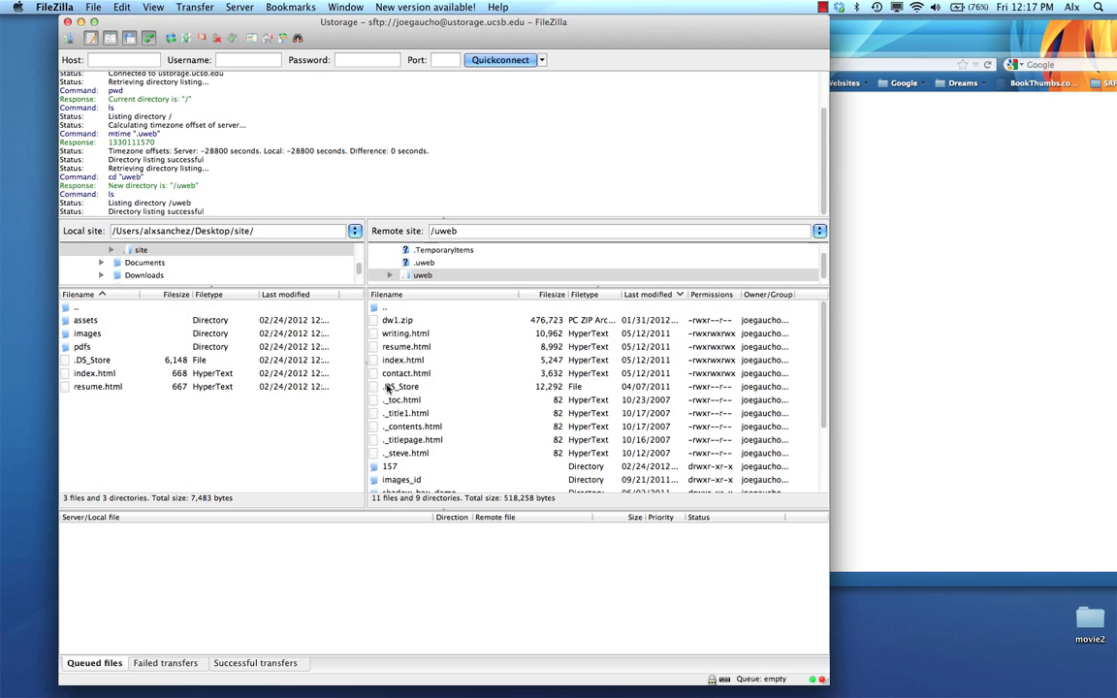
double_click(388, 466)
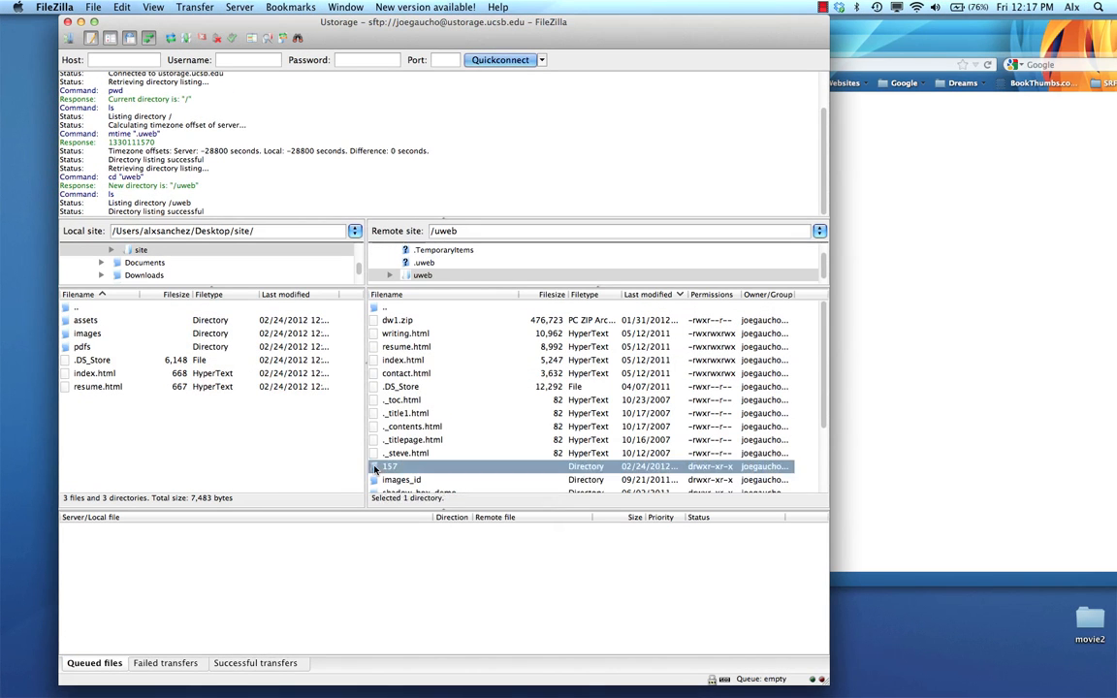
left_click(98, 376)
left_click_drag(98, 376, 426, 337)
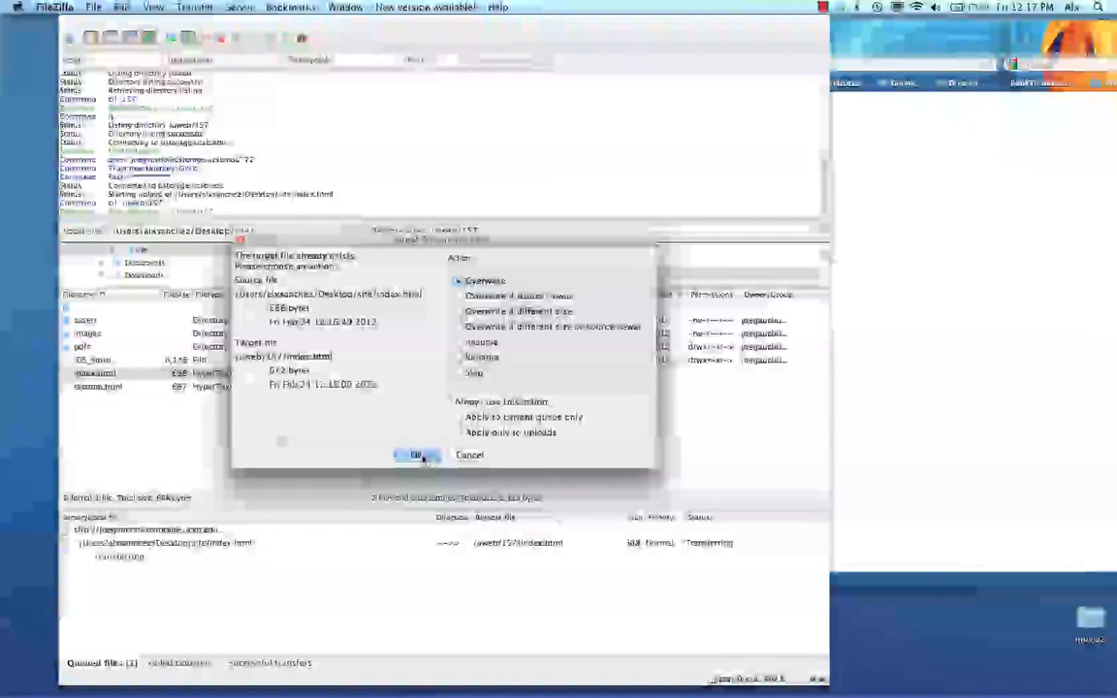
left_click(418, 456)
Switch to Firefox, go back to the published 157 home page and reload it to check the updated heading.
left_click(911, 352)
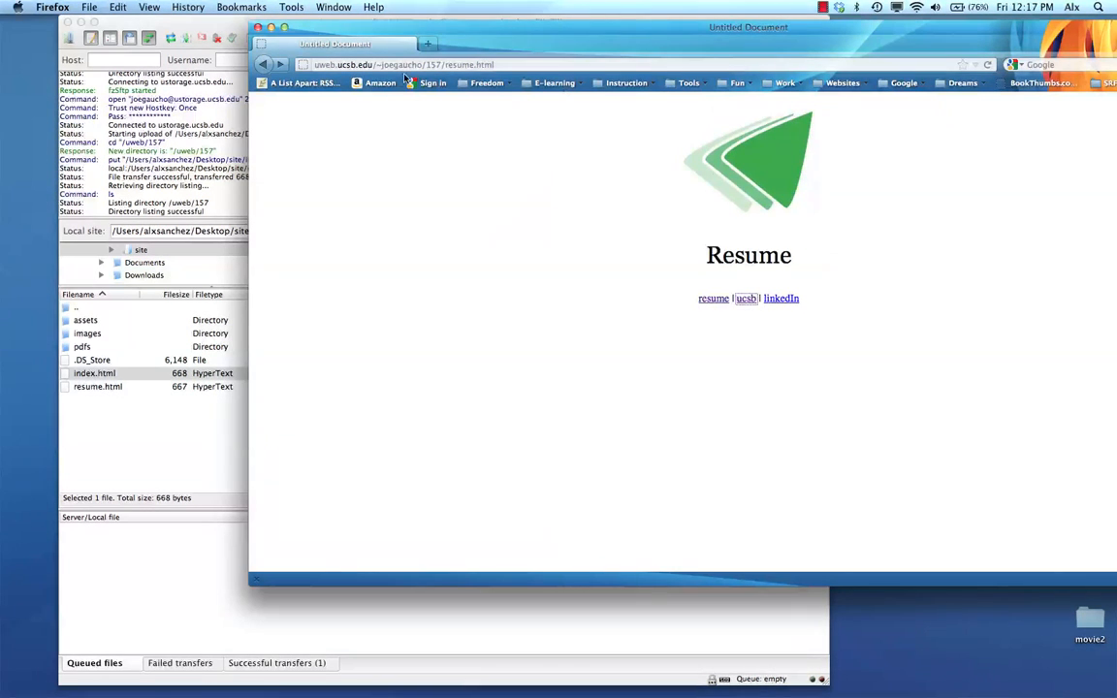
left_click(264, 65)
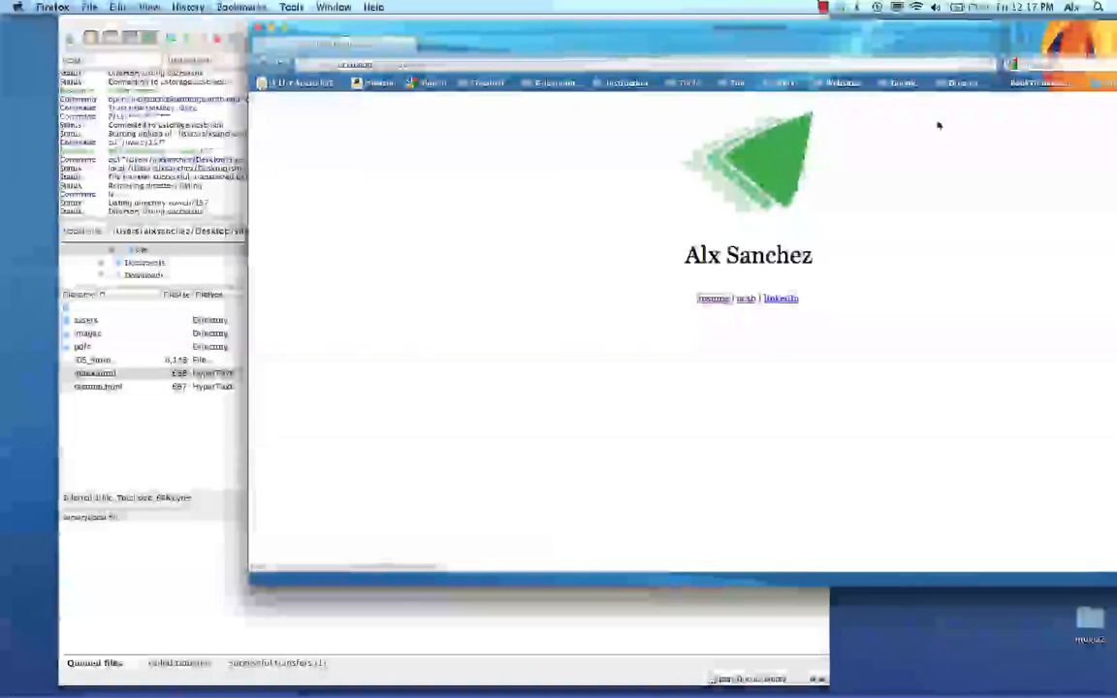
left_click(995, 65)
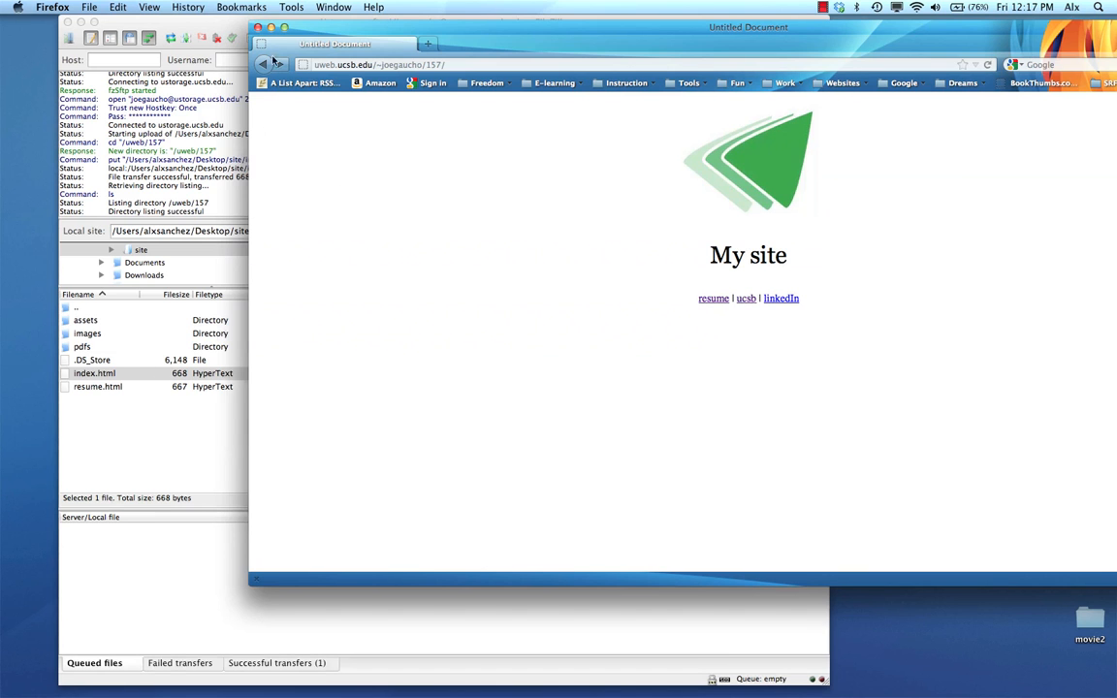
left_click_drag(299, 28, 248, 105)
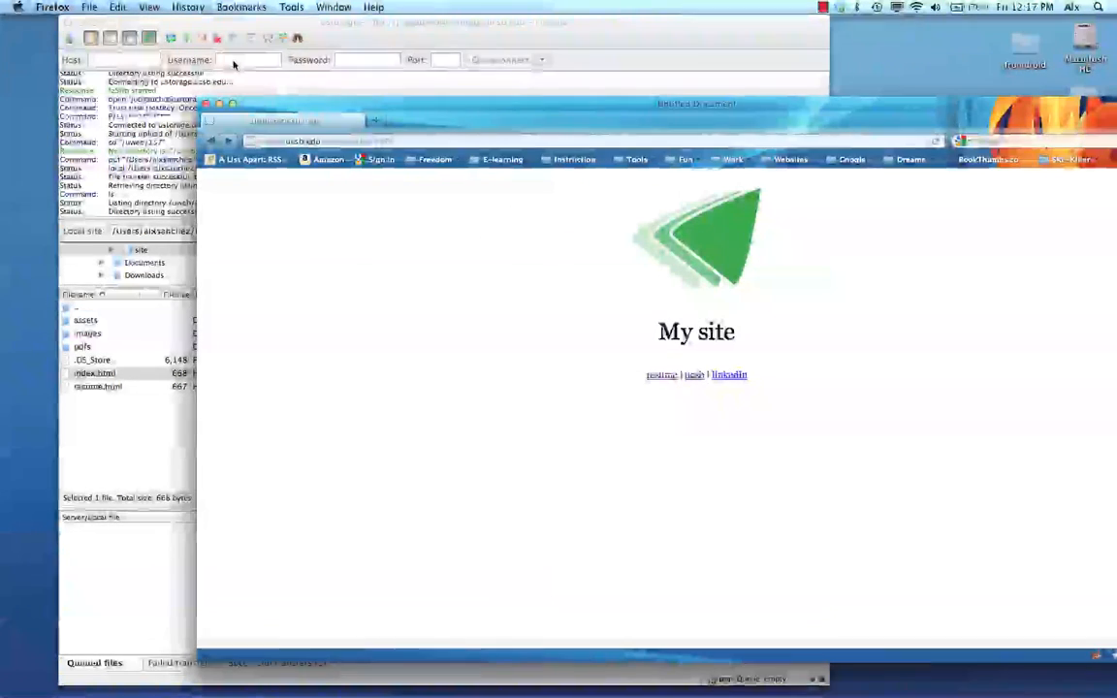